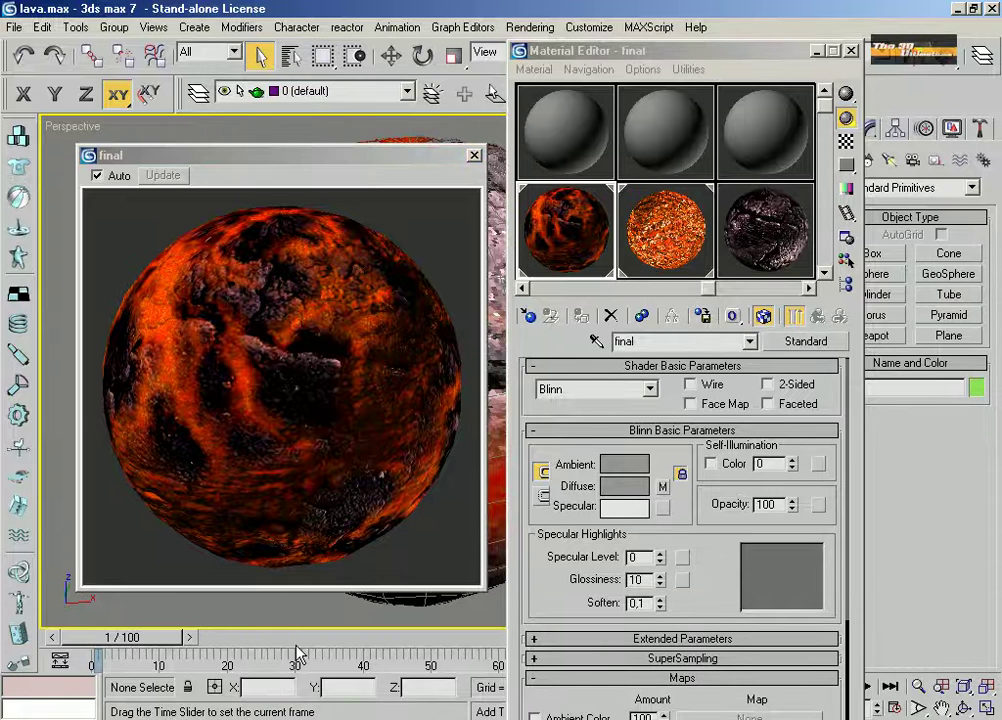
Scrub the timeline between frames 12 and 49 to examine the animation of the enlarged final lava material preview.
left_click(296, 652)
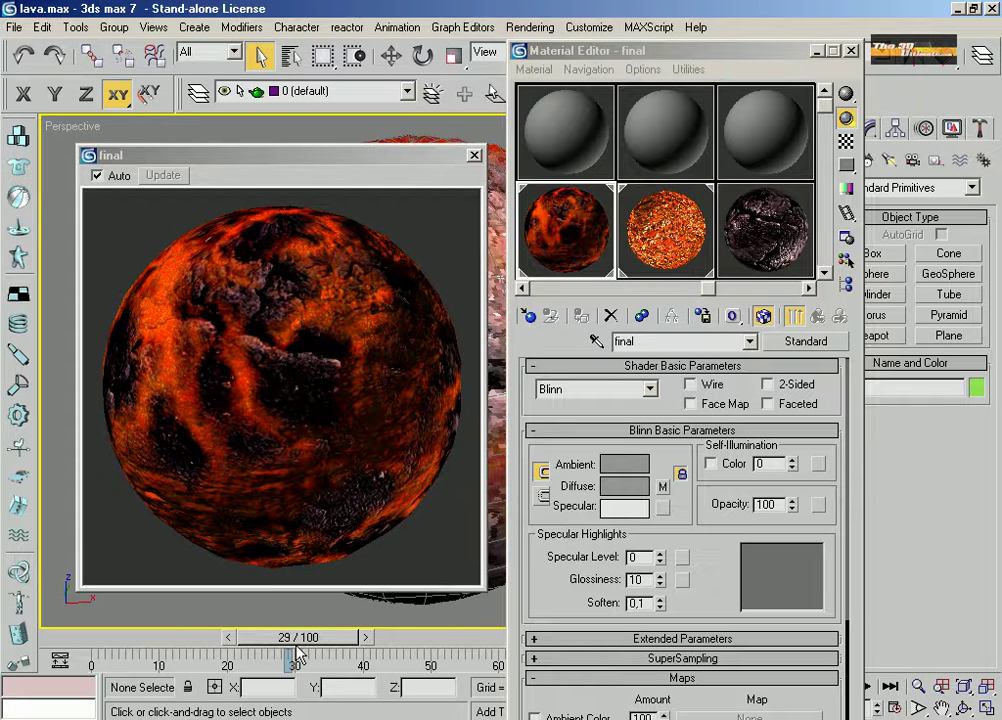
left_click_drag(300, 641, 427, 645)
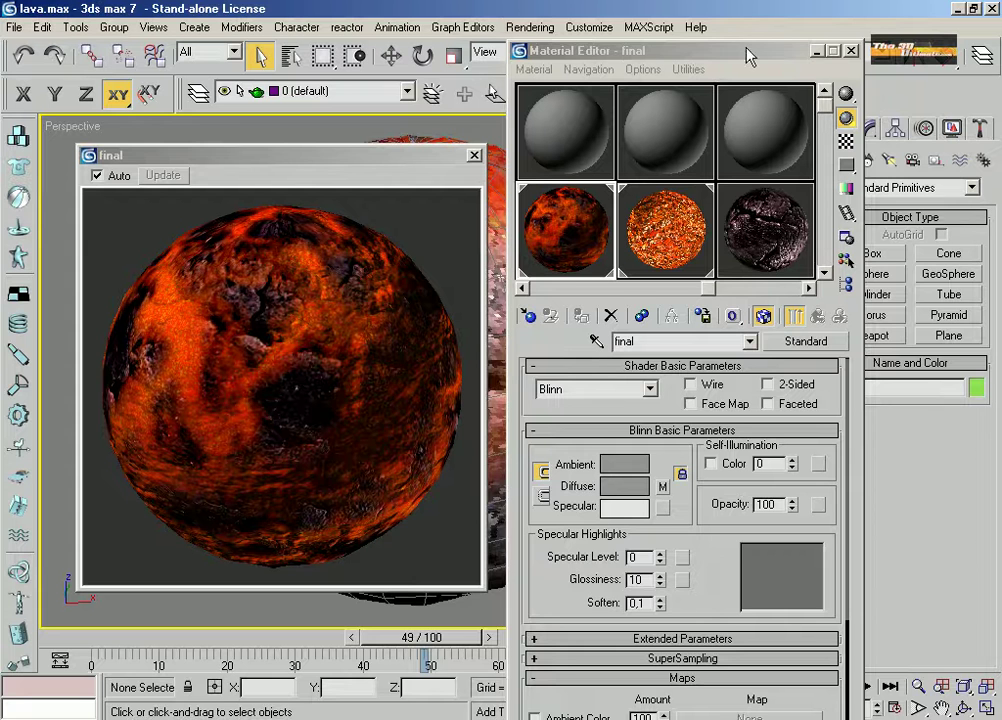
left_click_drag(514, 42, 634, 44)
left_click_drag(430, 637, 266, 641)
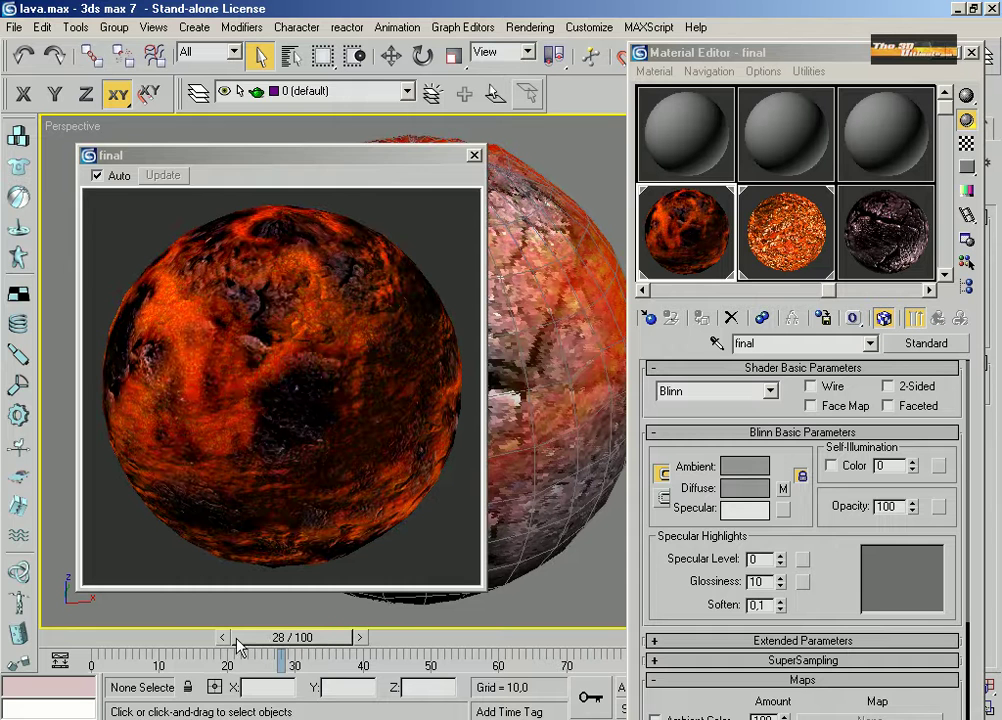
left_click_drag(290, 641, 200, 645)
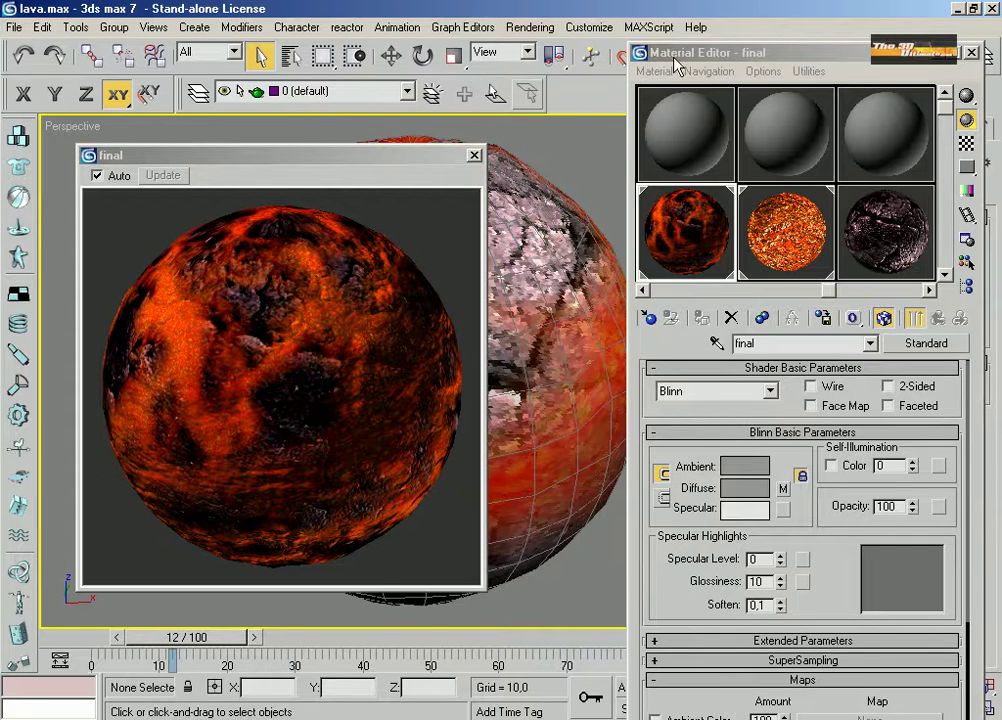
left_click_drag(655, 60, 560, 68)
Assign a Noise map to the diffuse colour of the 03 - Default material and show its enlarged preview.
left_click(592, 140)
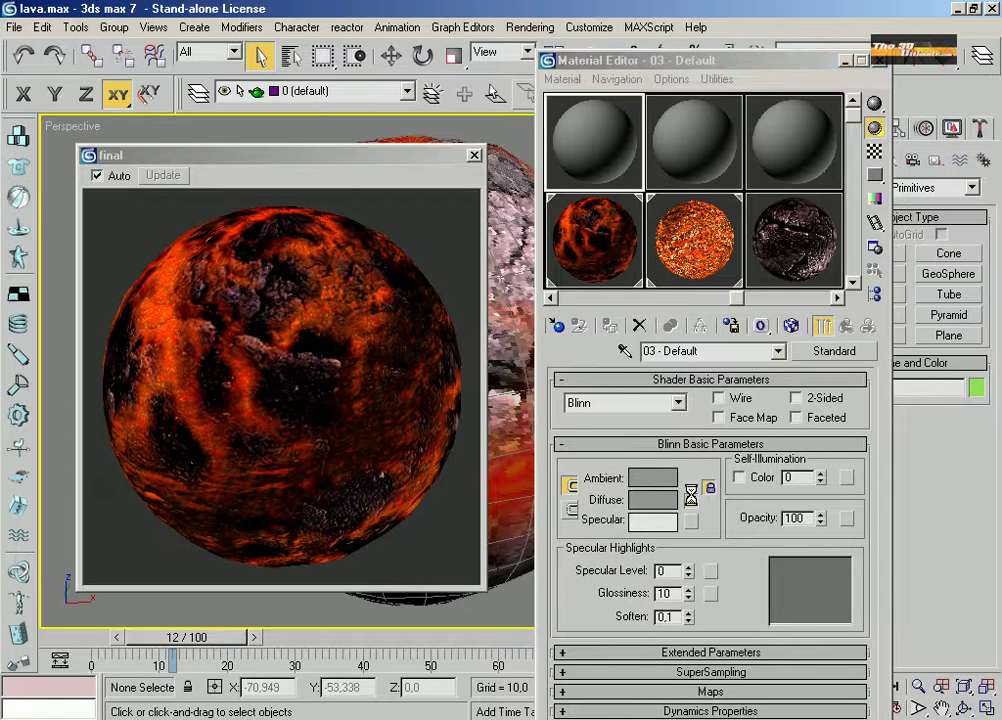
left_click(691, 498)
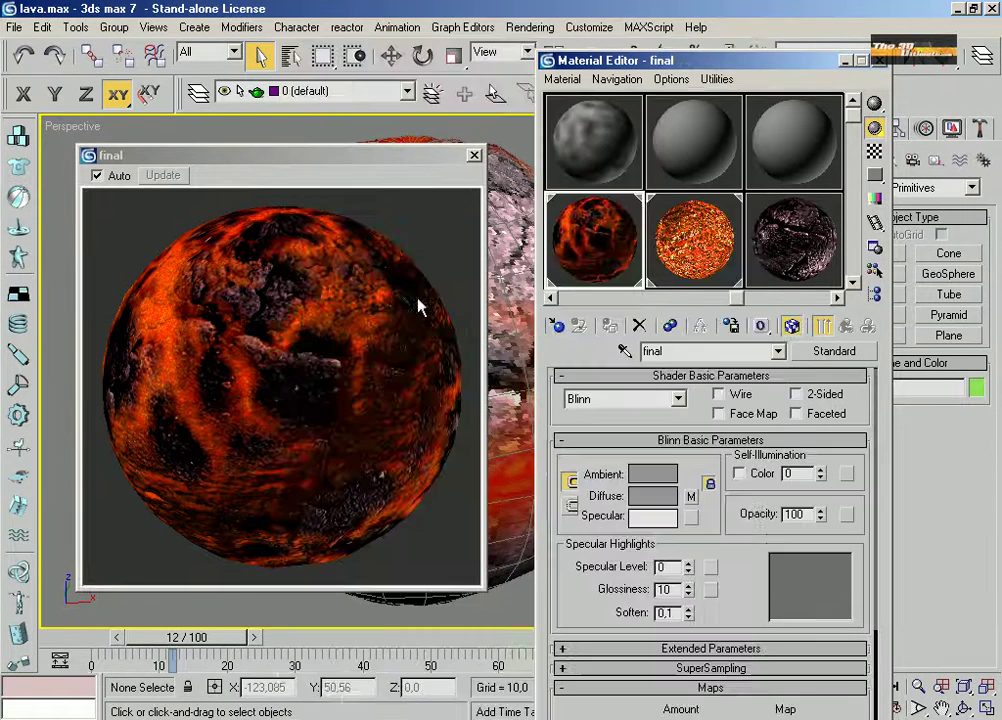
left_click(474, 156)
double_click(608, 139)
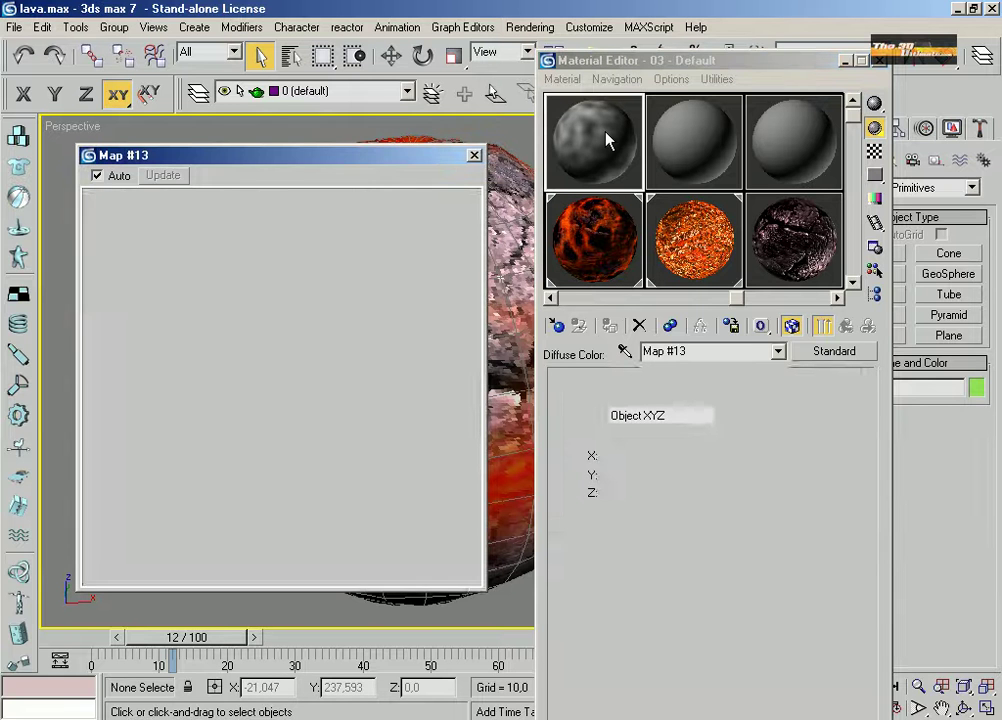
Set the noise type to Fractal with high threshold 0.965, low threshold 0.07 and size 21.9.
left_click(731, 576)
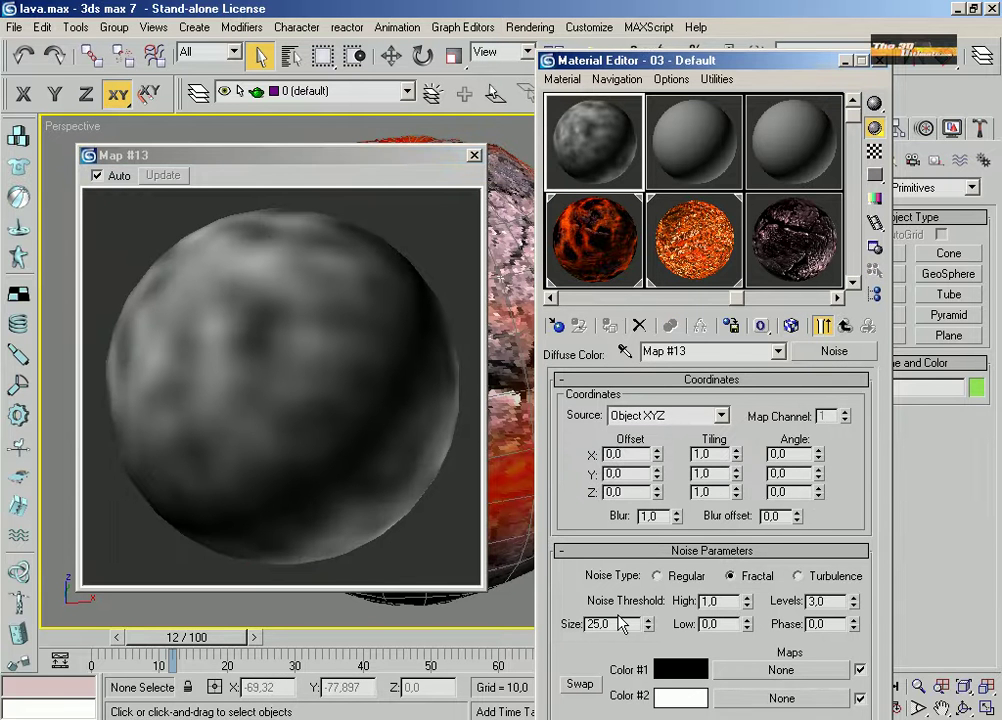
left_click_drag(748, 612, 746, 626)
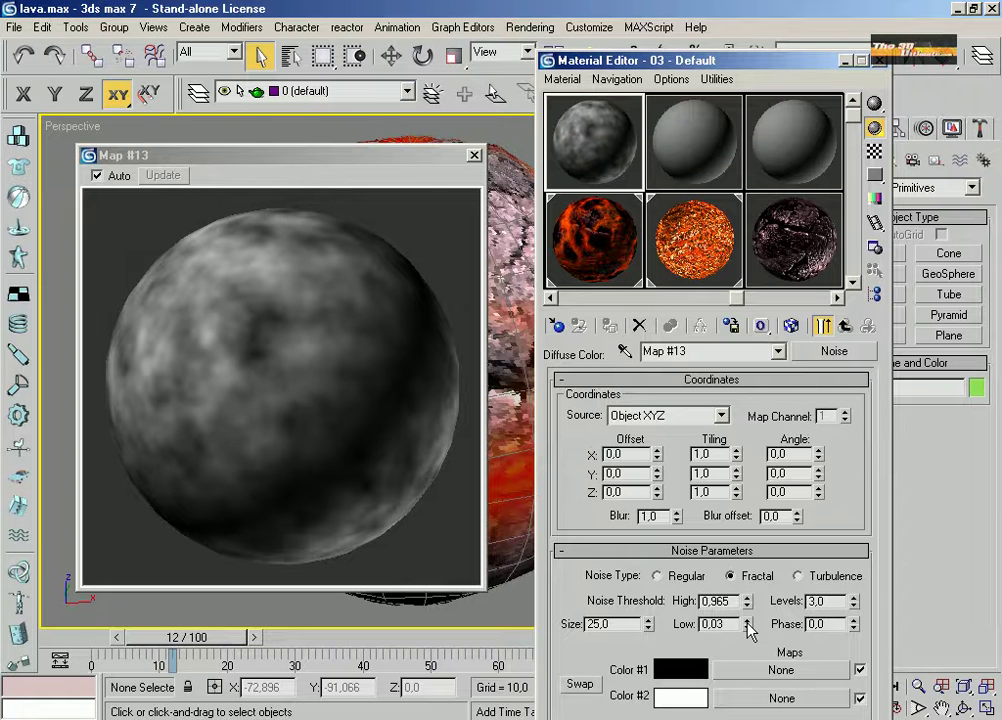
left_click(746, 620)
left_click(474, 155)
left_click_drag(697, 72, 455, 61)
left_click_drag(407, 619, 406, 649)
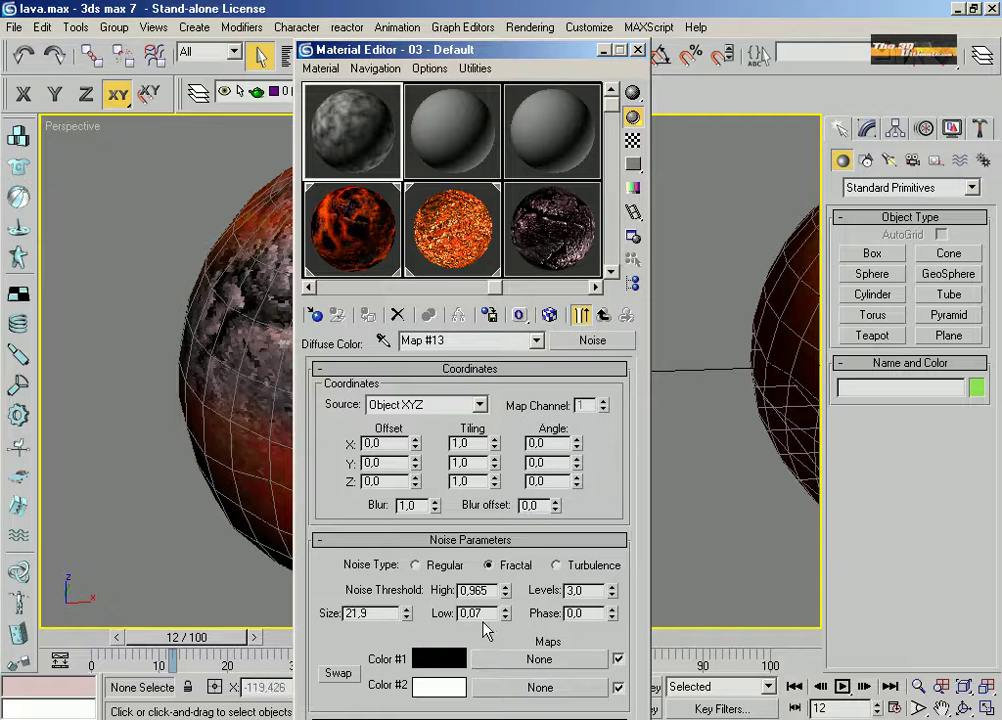
Change the noise type to Turbulence, set low threshold 0.135 and size 38.7, and check the enlarged preview.
left_click(583, 567)
left_click_drag(507, 613, 505, 597)
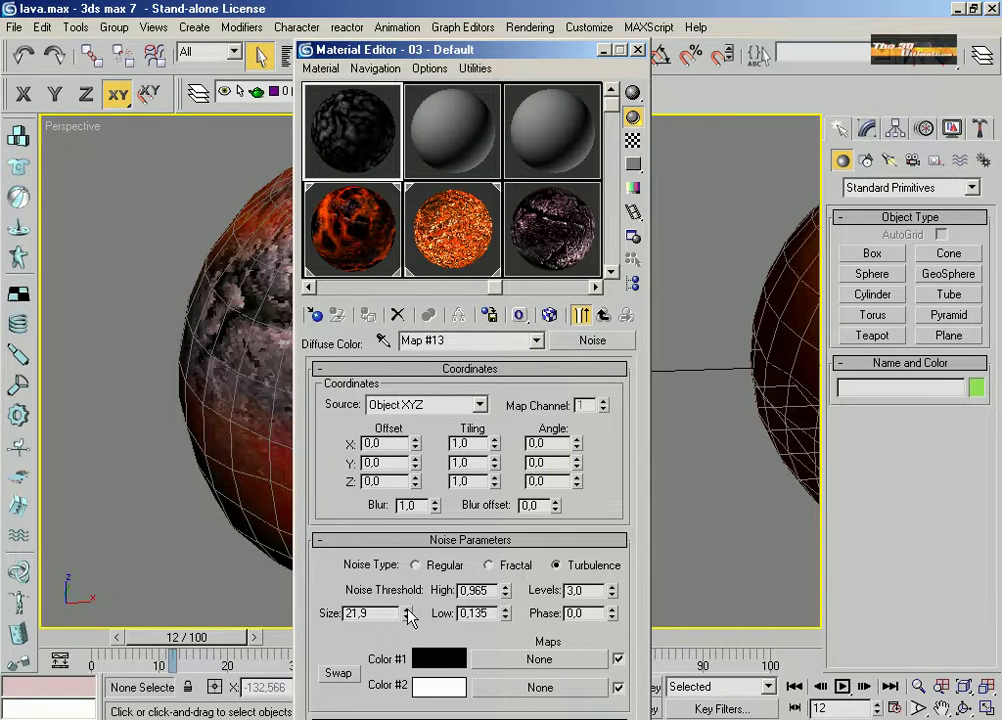
left_click_drag(408, 616, 327, 356)
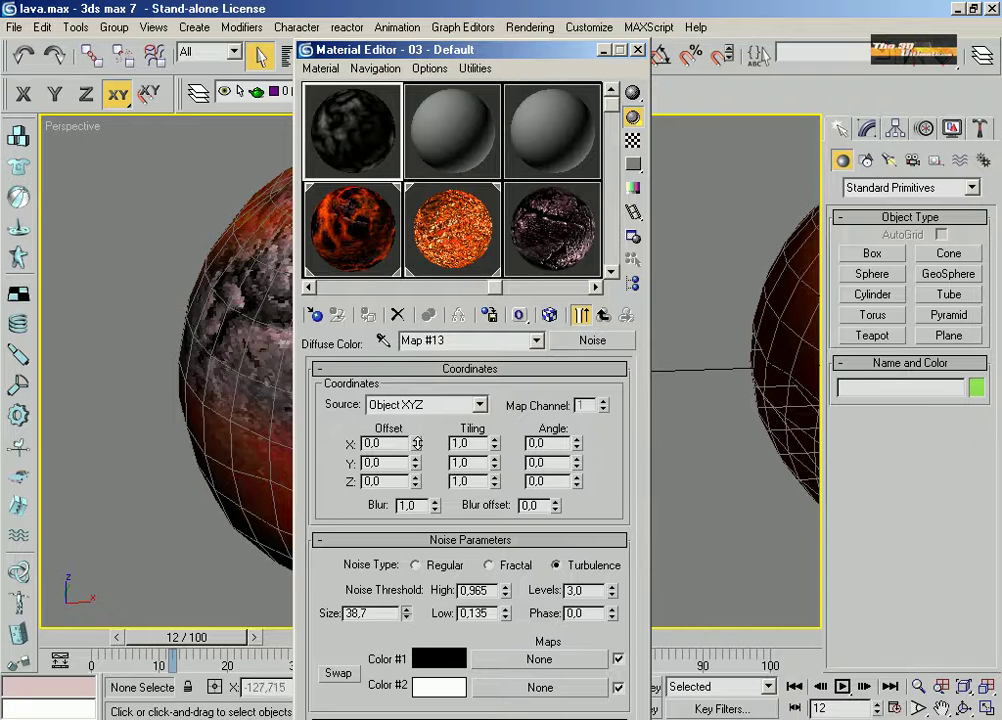
double_click(334, 234)
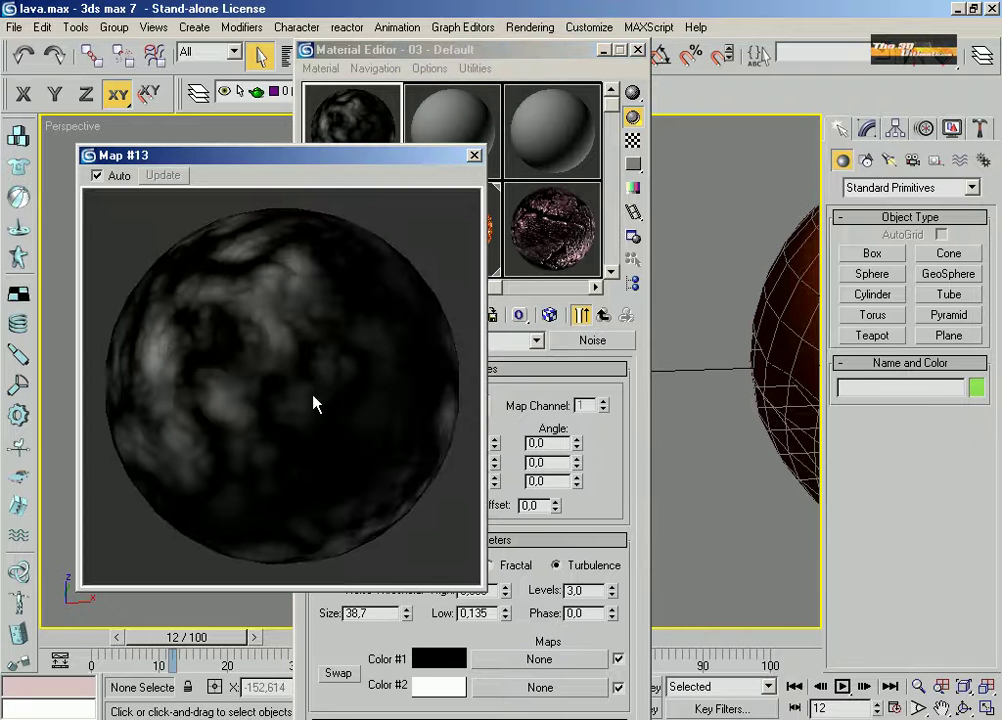
left_click(474, 157)
Set the noise size to 46.3 and inspect the pattern in the enlarged preview.
left_click_drag(407, 617, 405, 533)
double_click(358, 140)
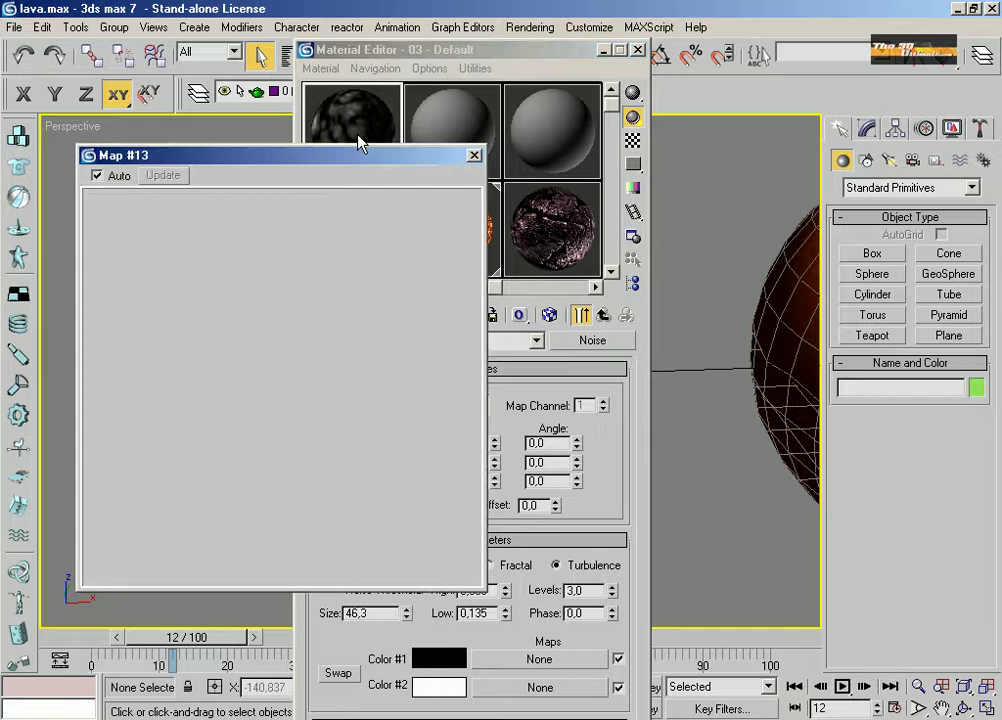
right_click(297, 306)
left_click(336, 324)
left_click_drag(314, 308, 284, 304)
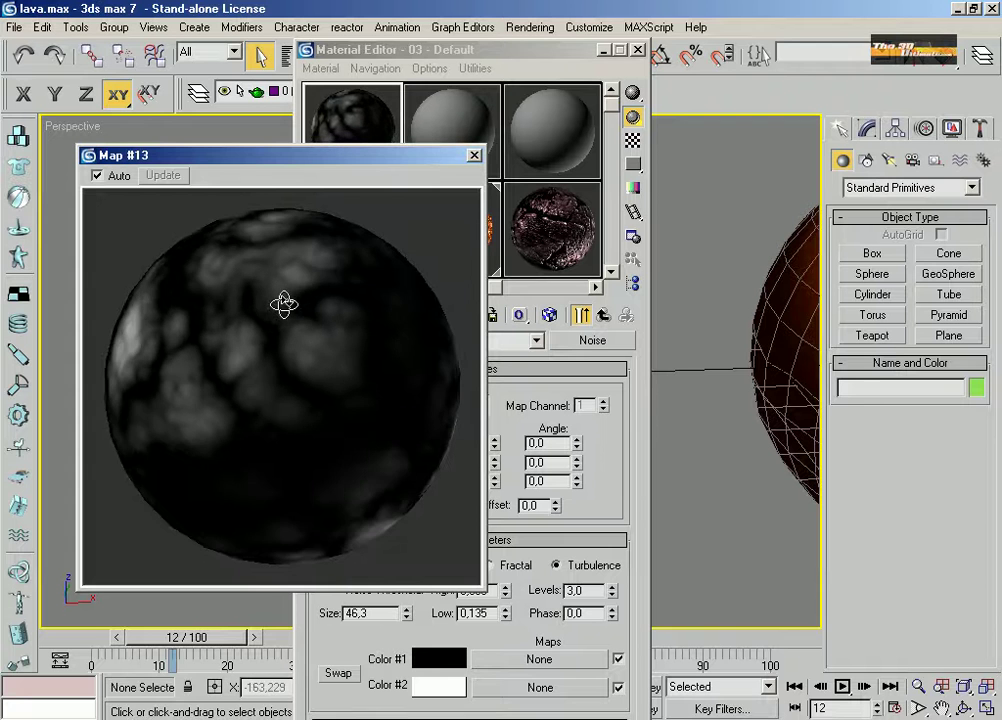
left_click(474, 155)
Set the noise thresholds to 0.854 high and 0.222 low, and check the enlarged preview.
left_click(505, 595)
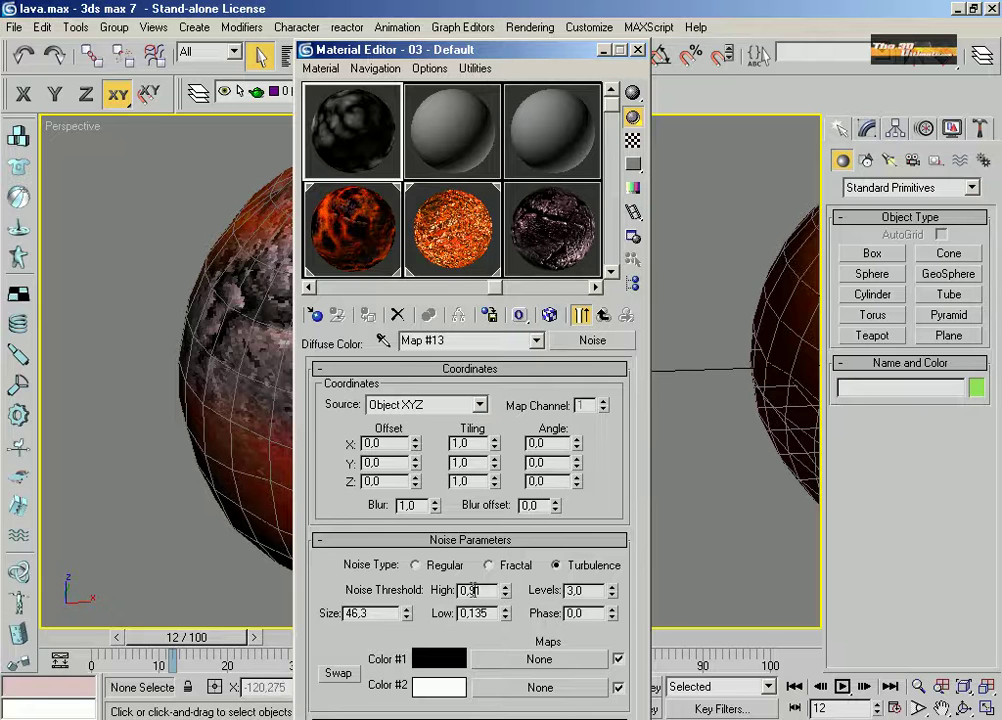
double_click(472, 591)
type("0,854")
key("Return")
left_click(523, 621)
key("Return")
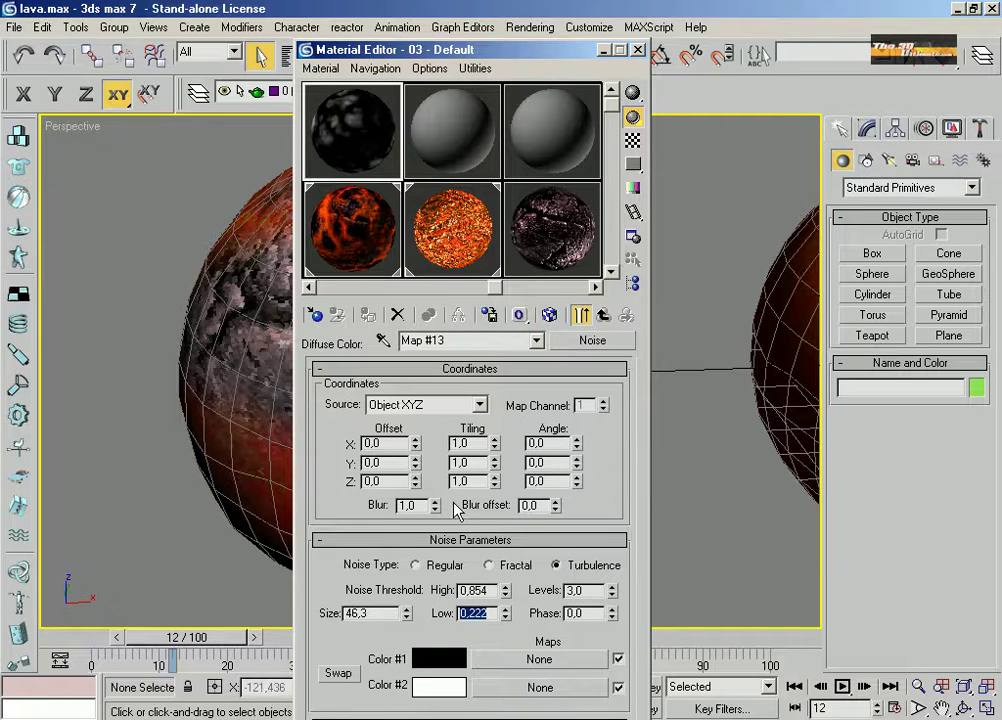
double_click(352, 158)
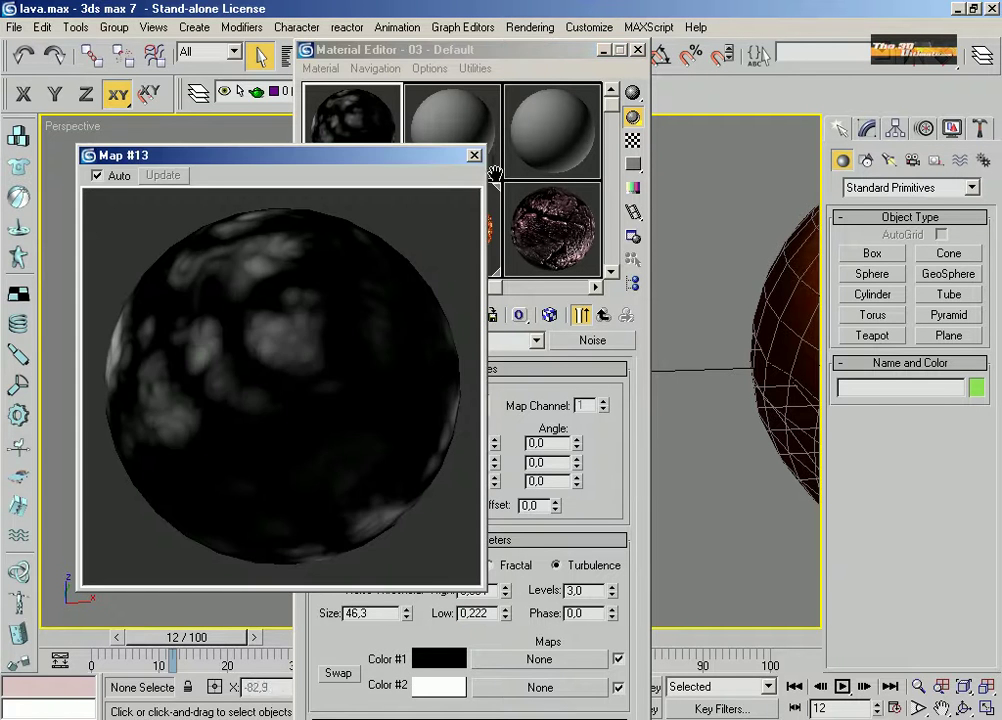
left_click(474, 155)
Set the noise size to 45 and the low threshold to 0.087, and check the enlarged preview.
double_click(350, 613)
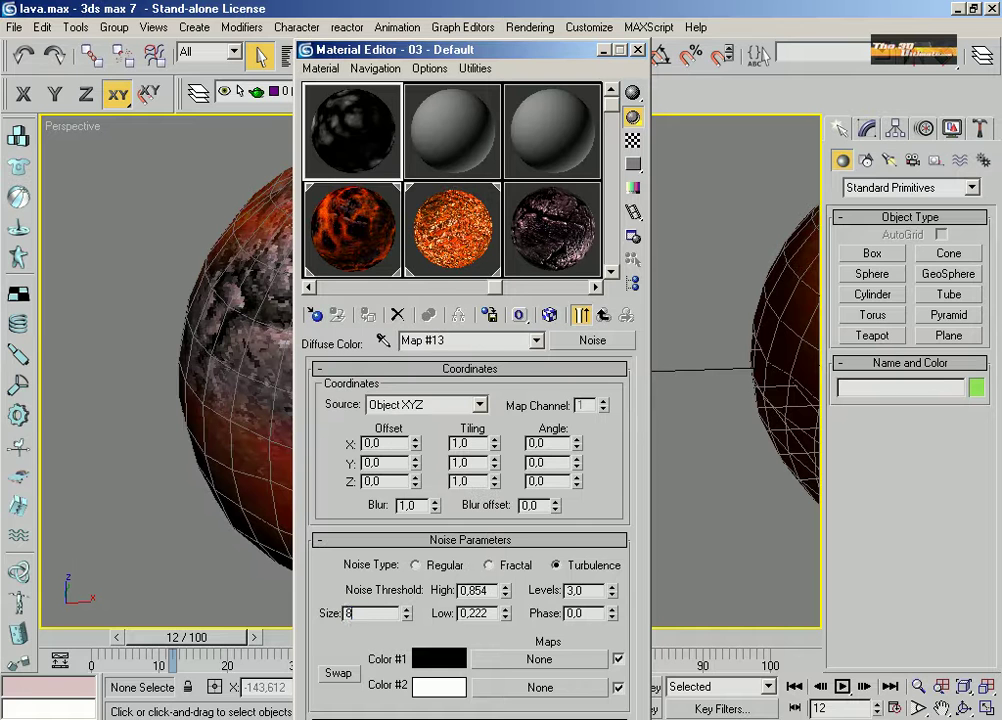
type("3")
key("Return")
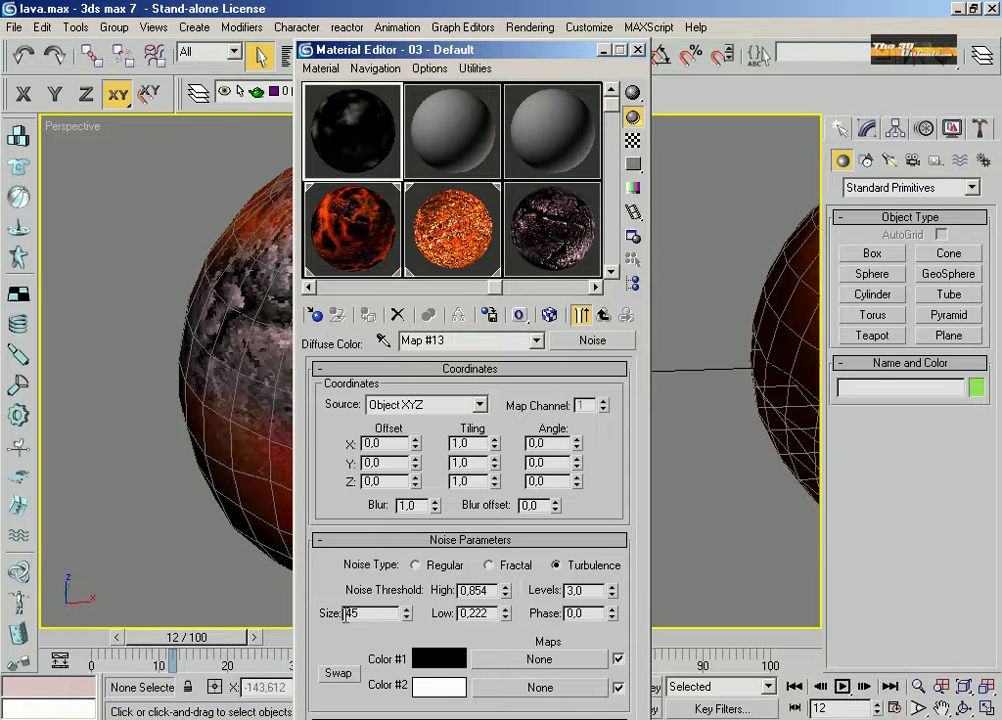
type("45")
key("Return")
left_click(507, 617)
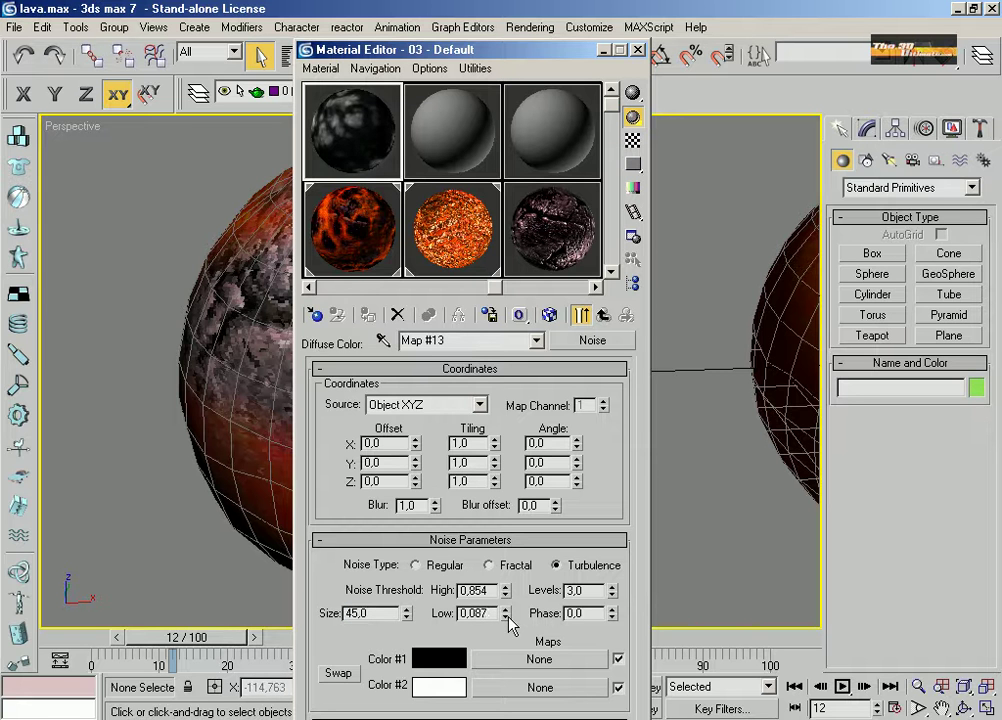
double_click(340, 152)
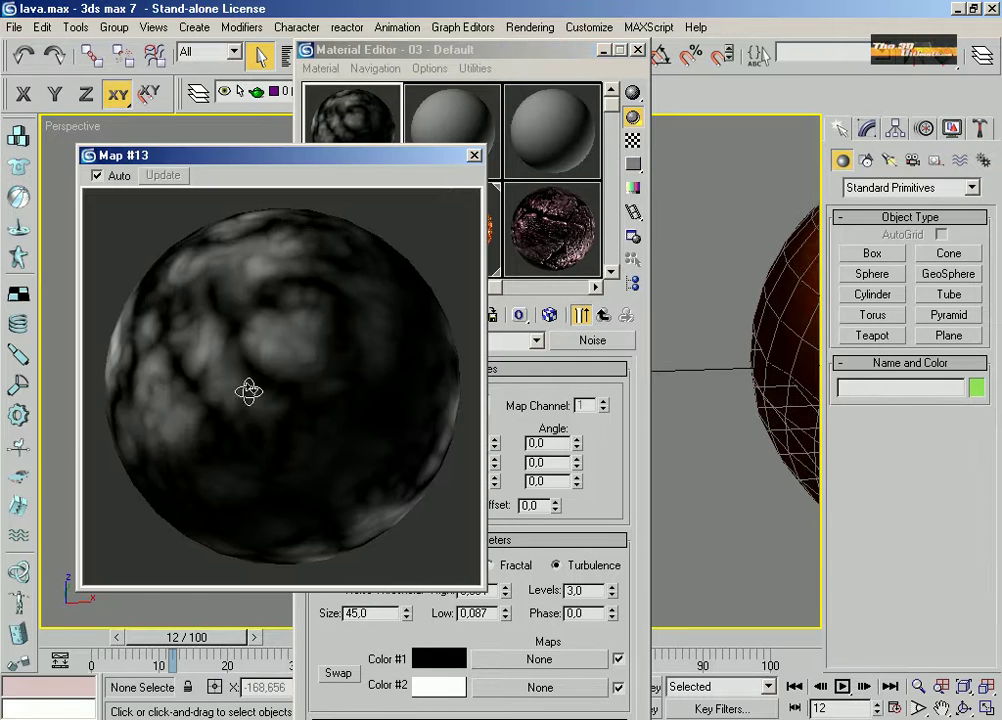
left_click(474, 155)
Set the noise high threshold to 0.459 for stronger contrast and check the enlarged preview.
left_click_drag(505, 593, 506, 651)
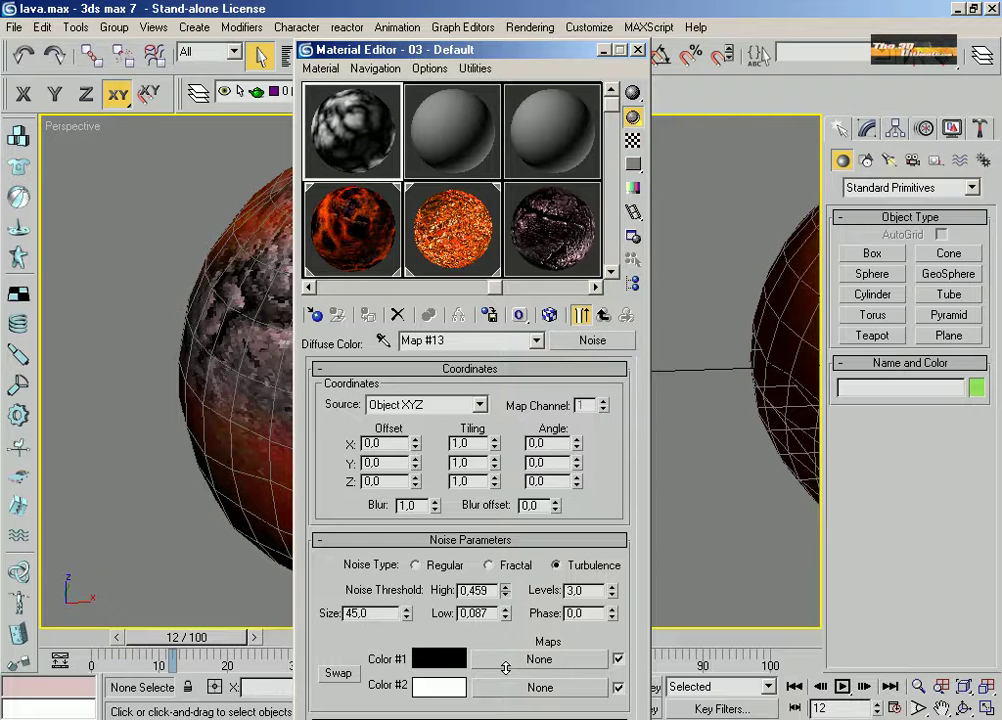
double_click(378, 138)
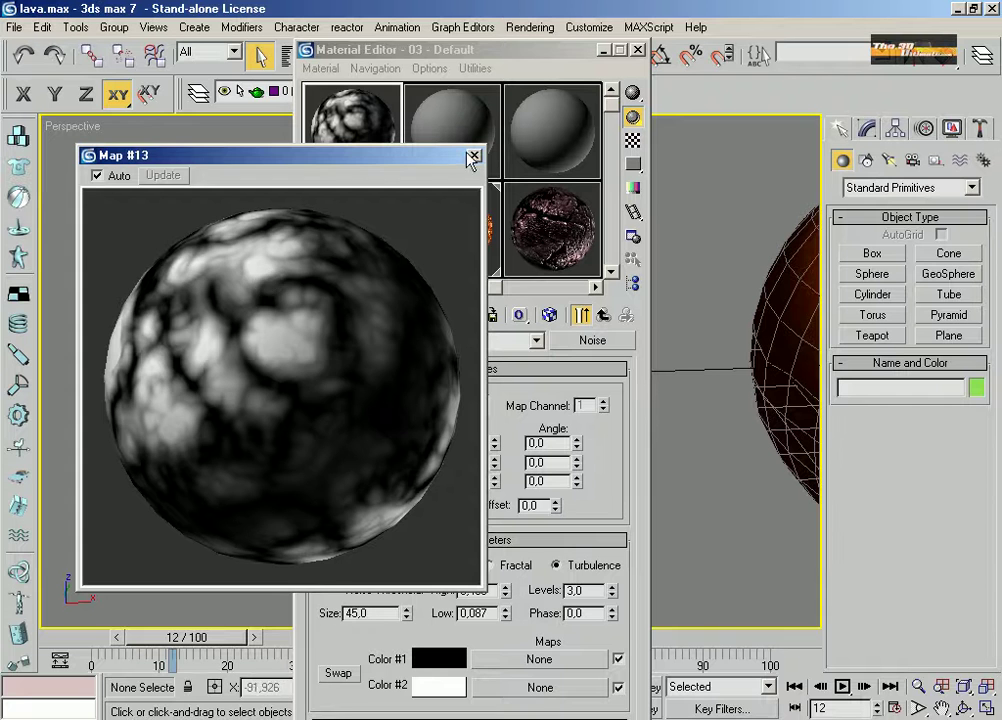
left_click(475, 157)
Reduce the noise size to 39.1, comparing the pattern in the enlarged preview.
left_click_drag(407, 615, 407, 626)
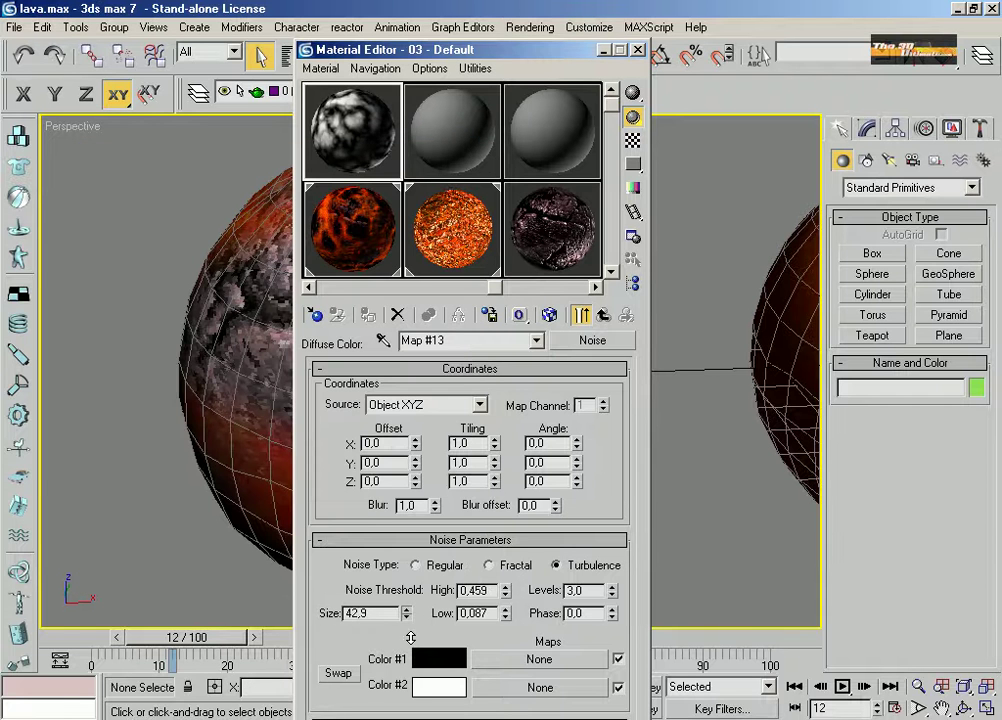
double_click(363, 142)
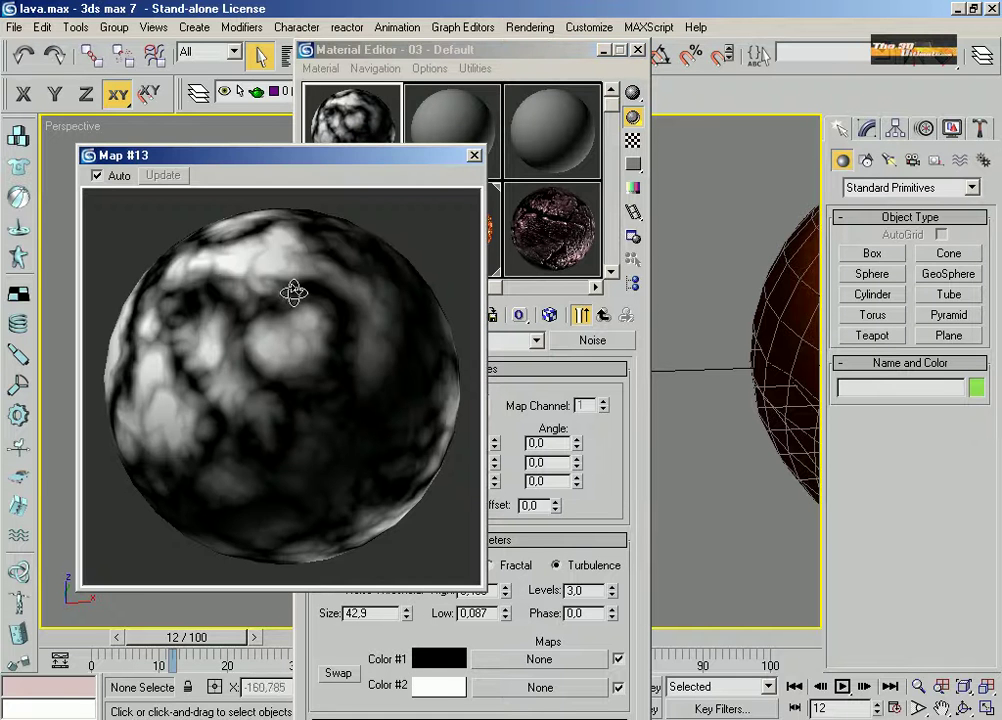
left_click(474, 156)
left_click_drag(406, 612, 416, 655)
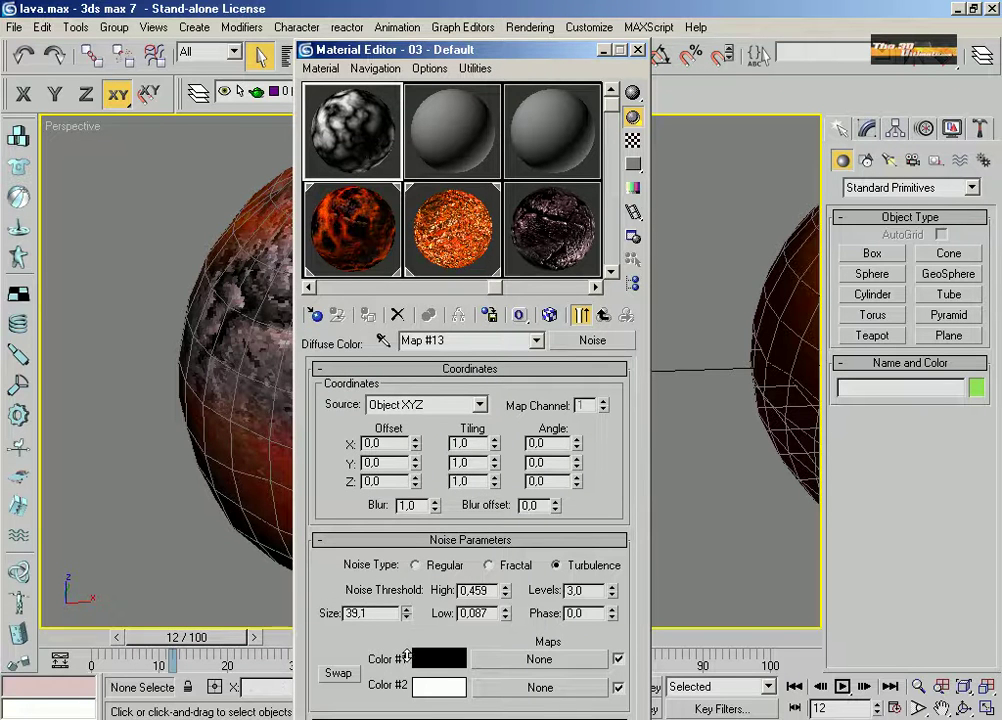
double_click(365, 146)
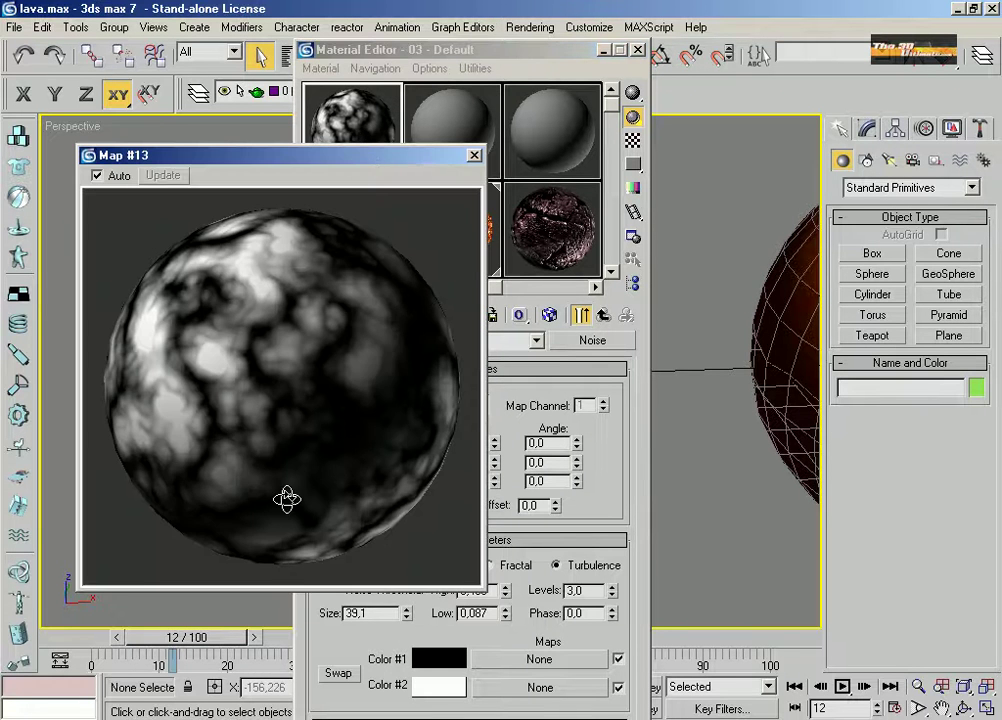
left_click(474, 157)
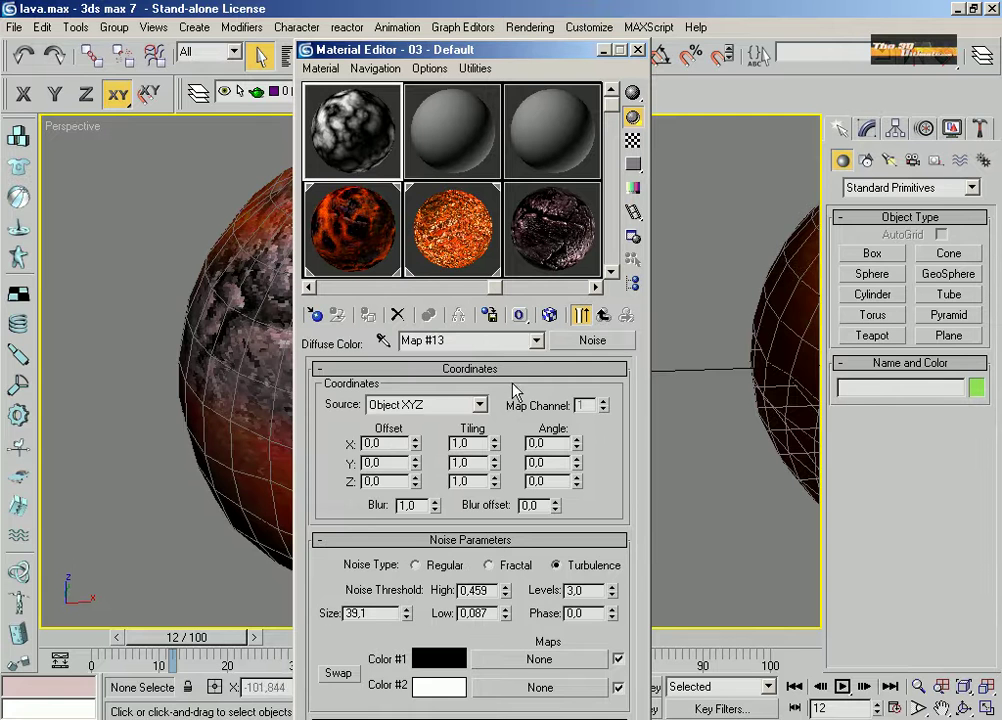
Set the 04 - Default material's diffuse colour to pure red and its specular colour to black.
left_click(458, 148)
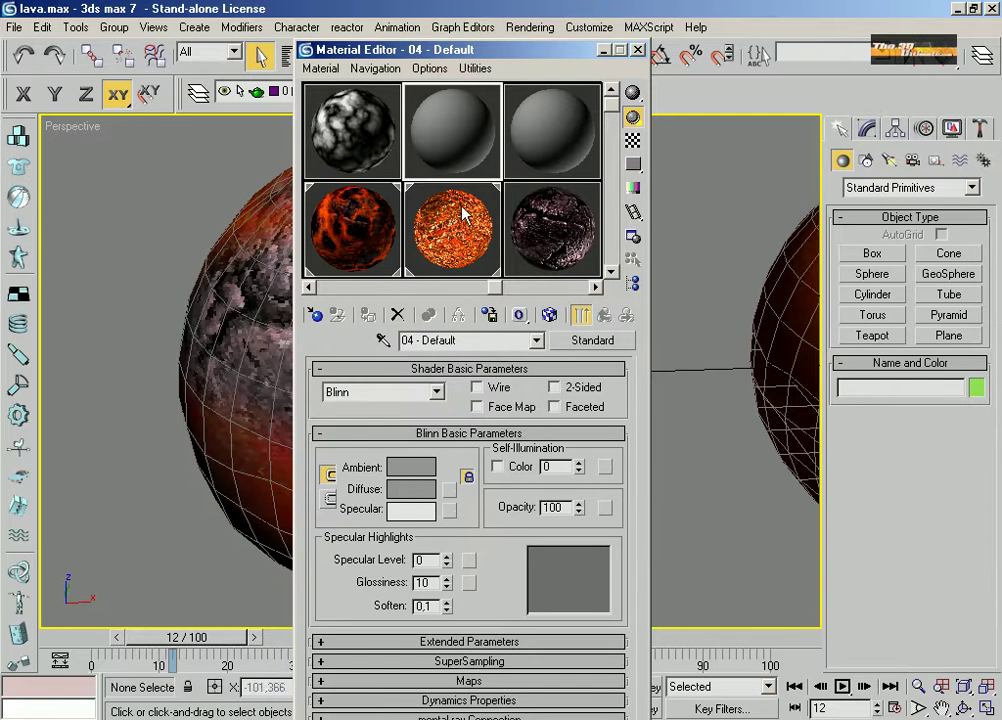
left_click(445, 266)
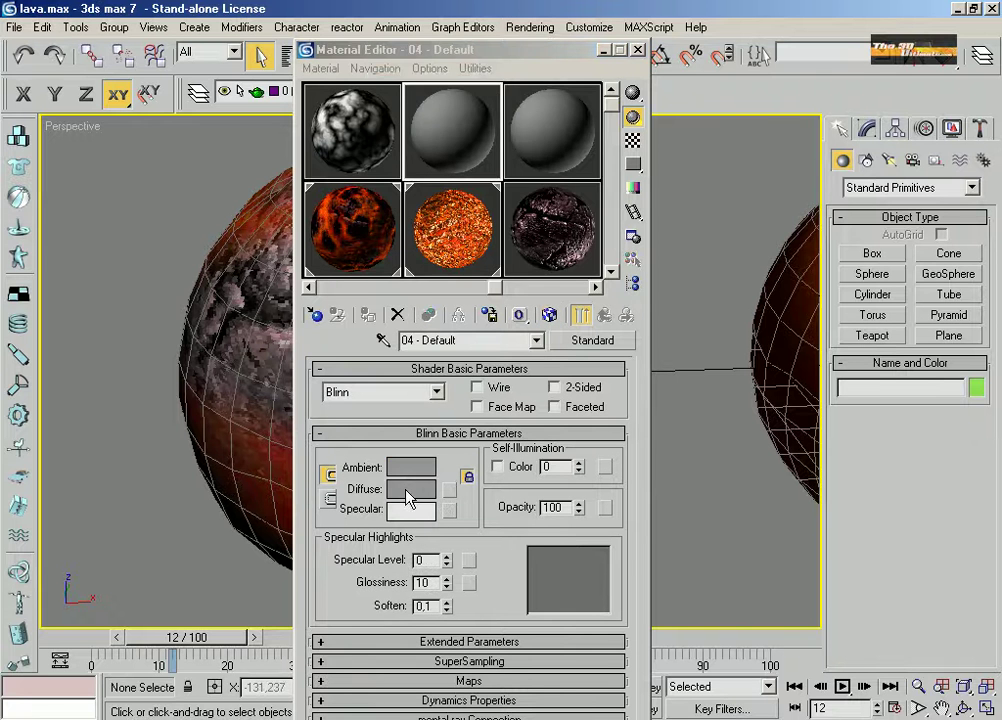
left_click(410, 489)
left_click_drag(396, 126, 396, 118)
left_click_drag(556, 130, 558, 117)
left_click(446, 283)
left_click(410, 512)
left_click_drag(572, 252, 575, 119)
left_click(460, 288)
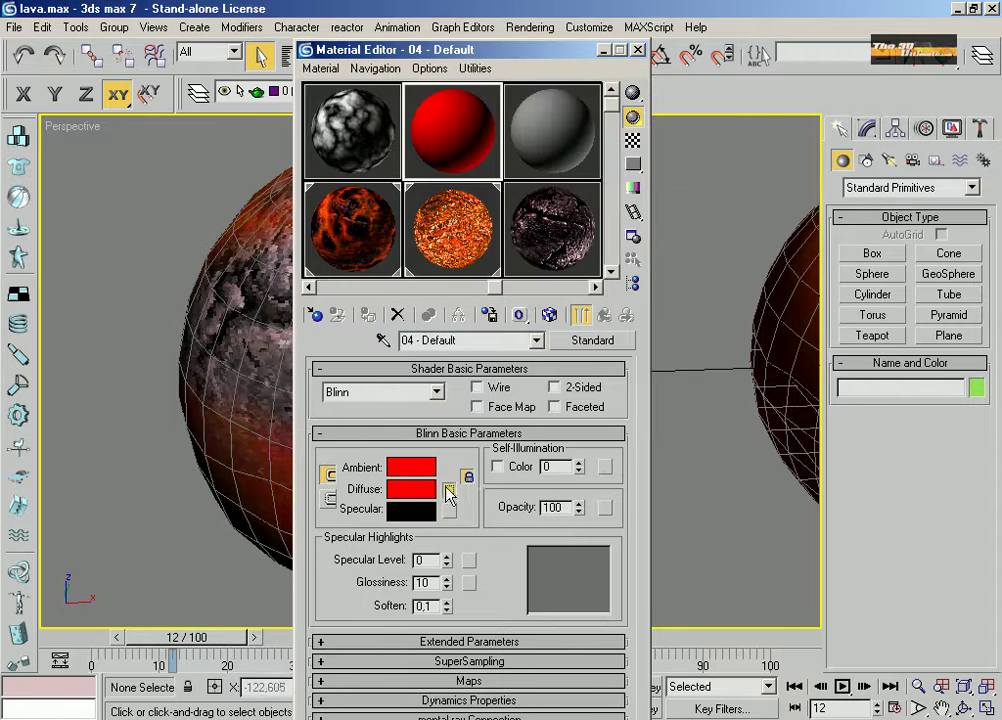
Assign a Noise map to the diffuse colour of 04 - Default, and show the orange 09 - Default material's settings.
left_click(447, 491)
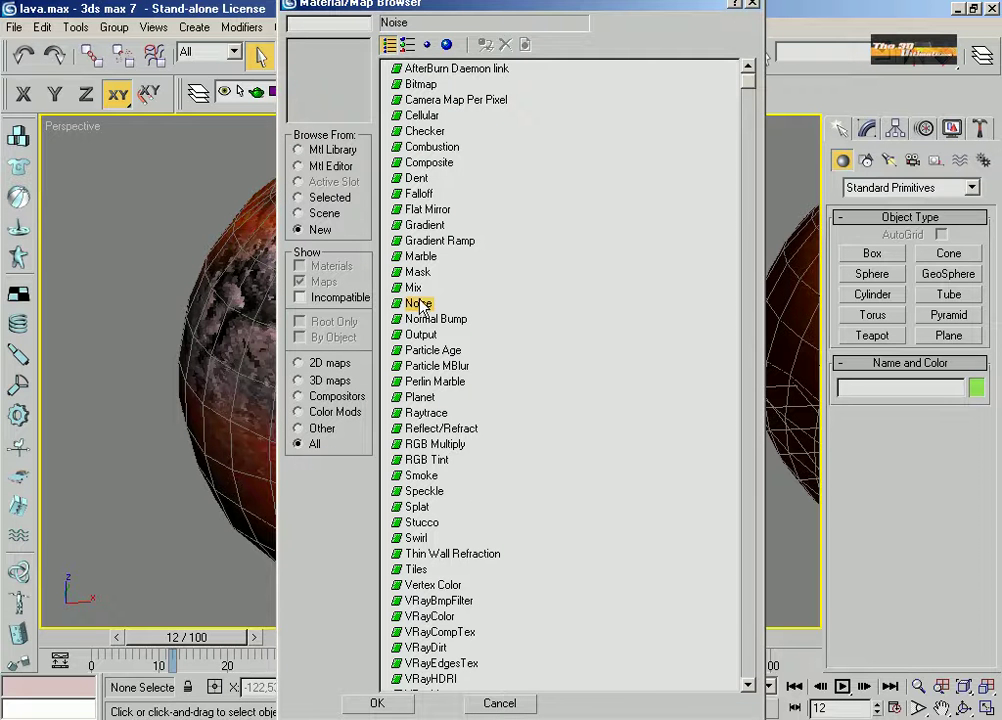
double_click(418, 303)
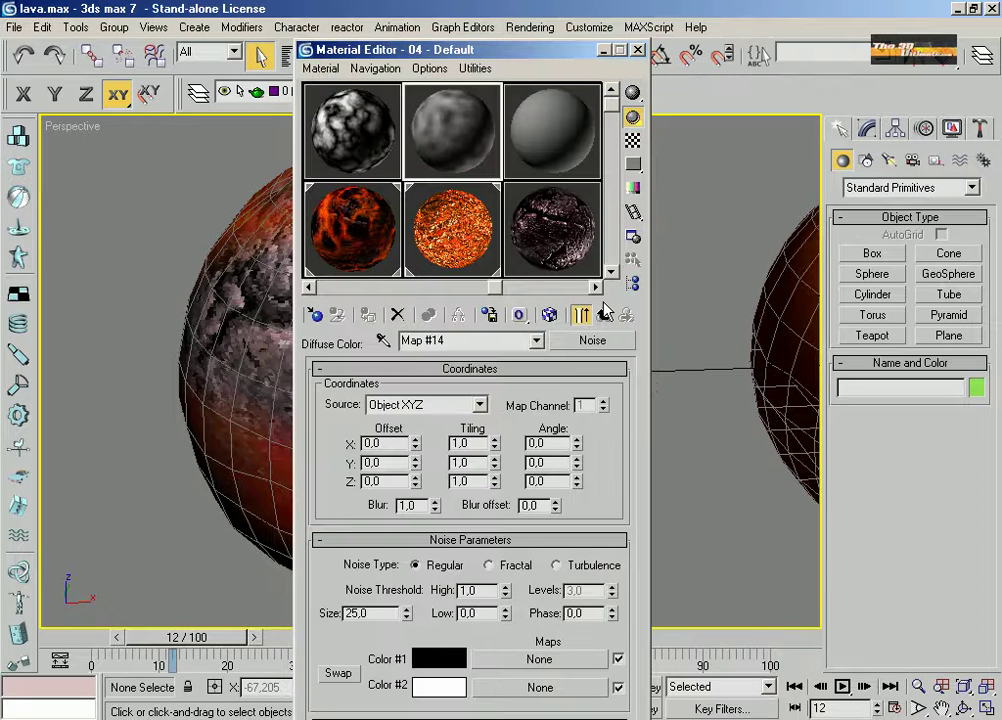
left_click(472, 252)
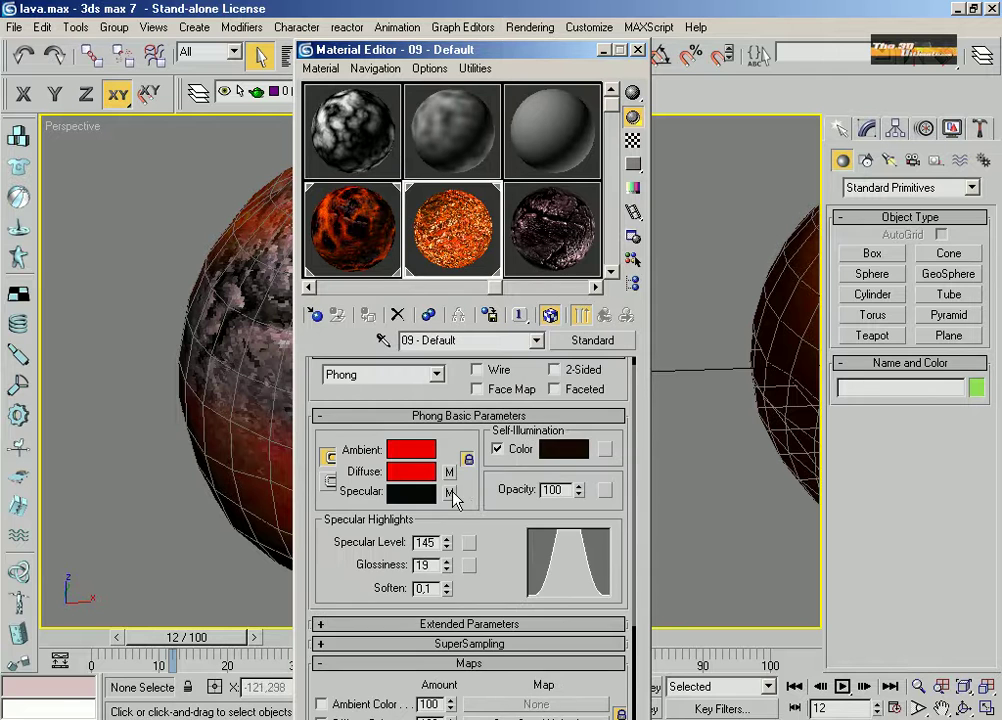
Examine the diffuse Noise map of 09 - Default as a reference for the diffuse noise of 04 - Default.
left_click(448, 473)
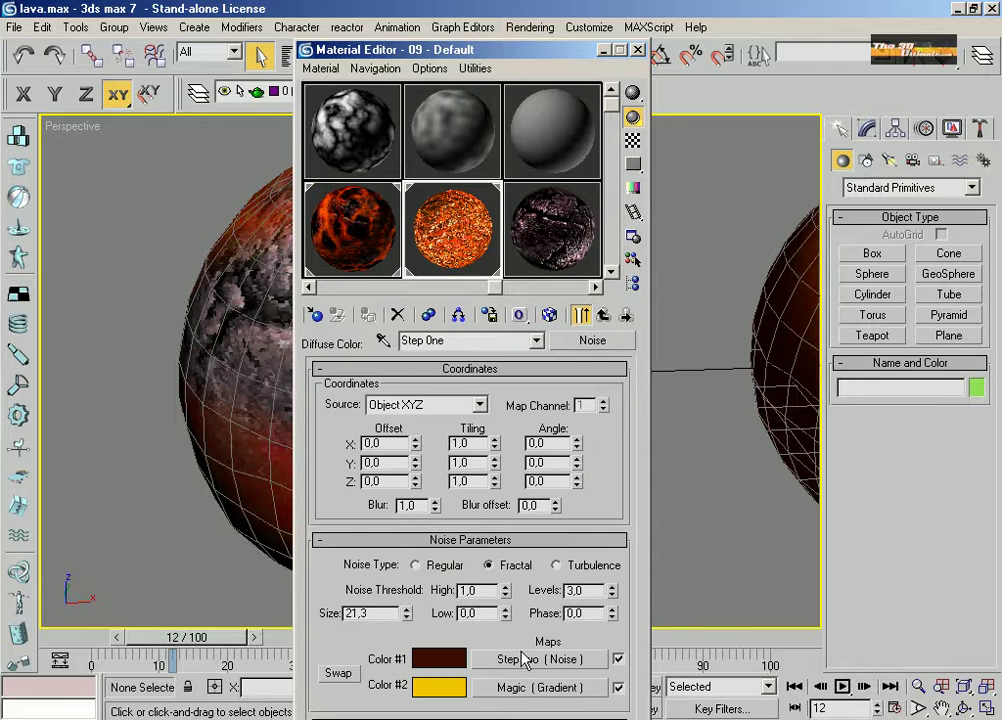
left_click(459, 128)
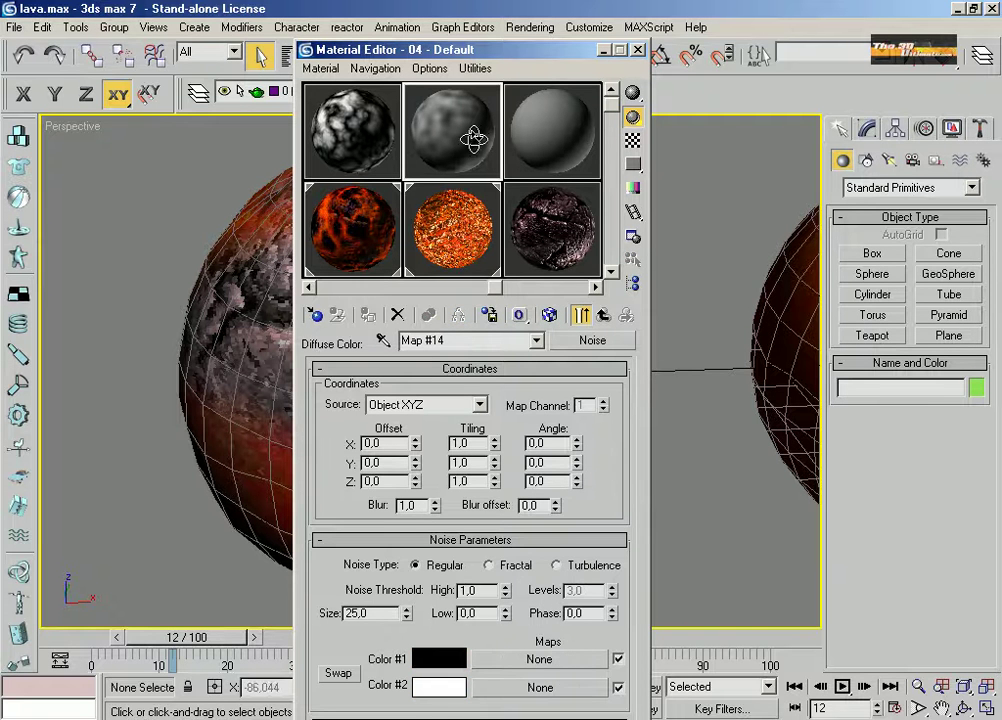
left_click(438, 658)
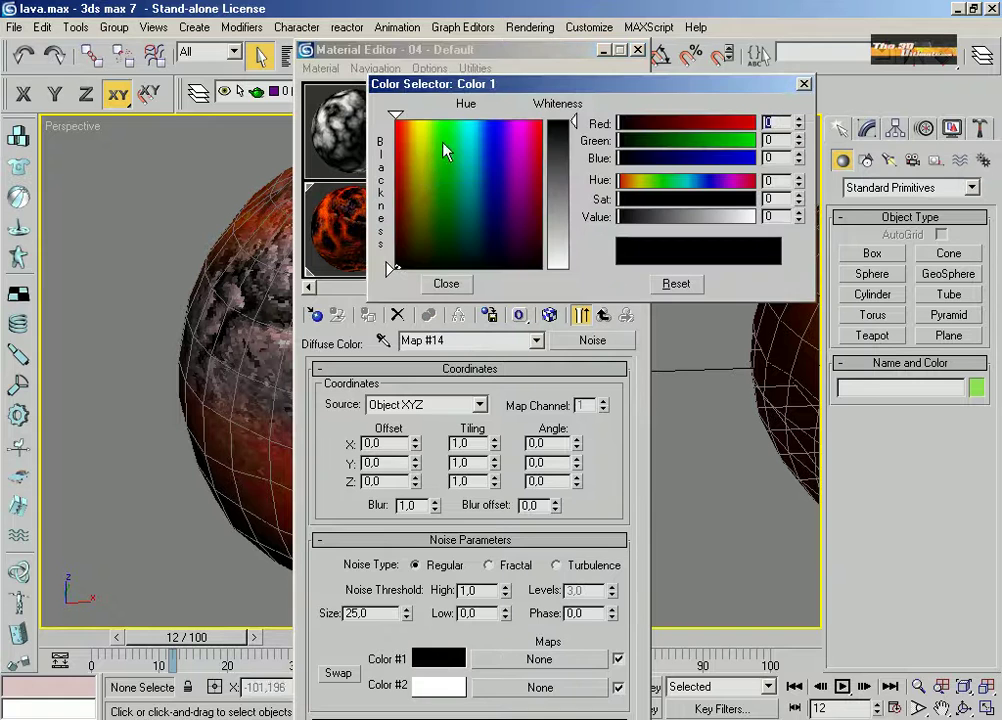
left_click(802, 84)
left_click(602, 314)
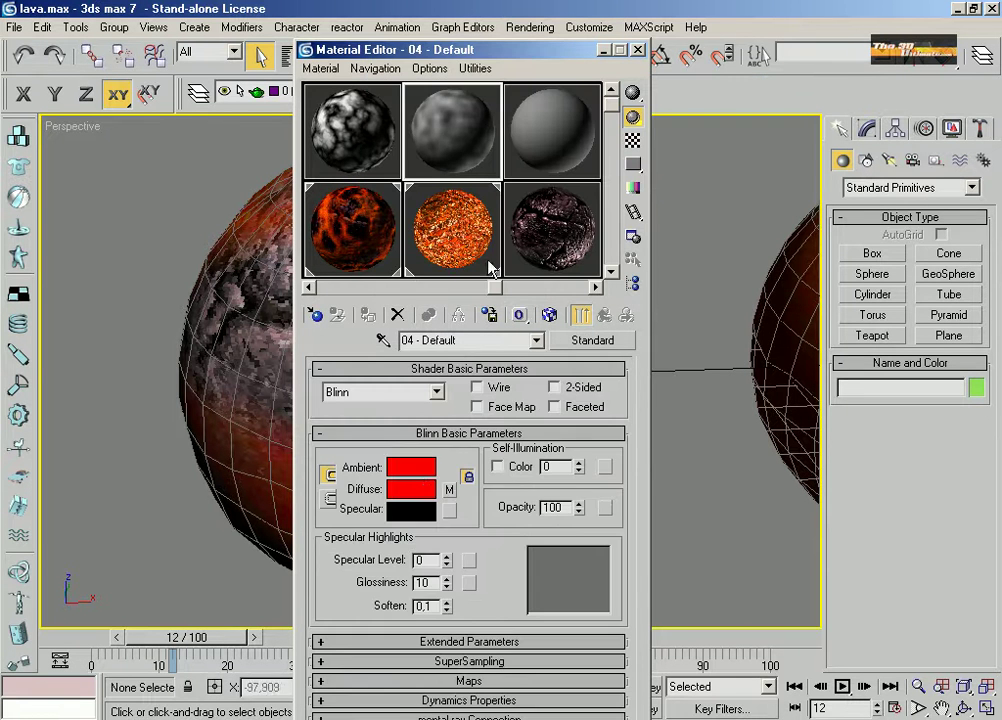
left_click(449, 489)
Set Color #1 of the 04 - Default diffuse noise to a saturated dark brown.
left_click(438, 658)
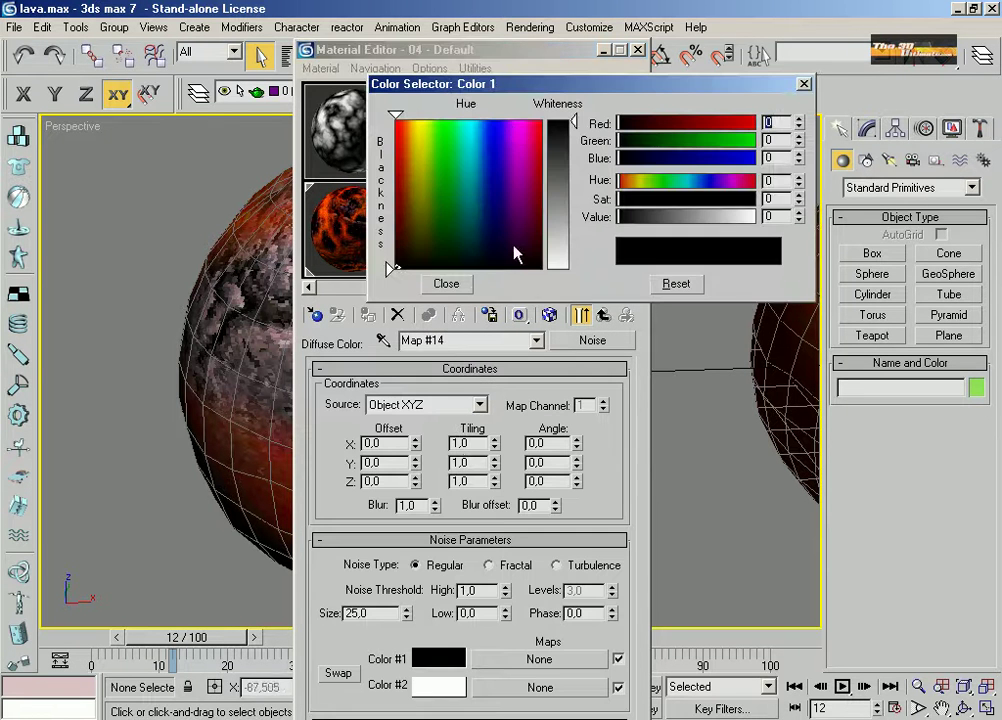
left_click(394, 260)
left_click_drag(394, 260, 401, 260)
left_click_drag(568, 146, 572, 163)
left_click_drag(403, 262, 403, 256)
left_click_drag(736, 198, 751, 198)
left_click(446, 284)
Set Color #2 of the 04 - Default diffuse noise to a golden yellow.
left_click(440, 687)
left_click(412, 124)
left_click_drag(566, 131, 568, 122)
left_click_drag(710, 141, 730, 141)
left_click(463, 284)
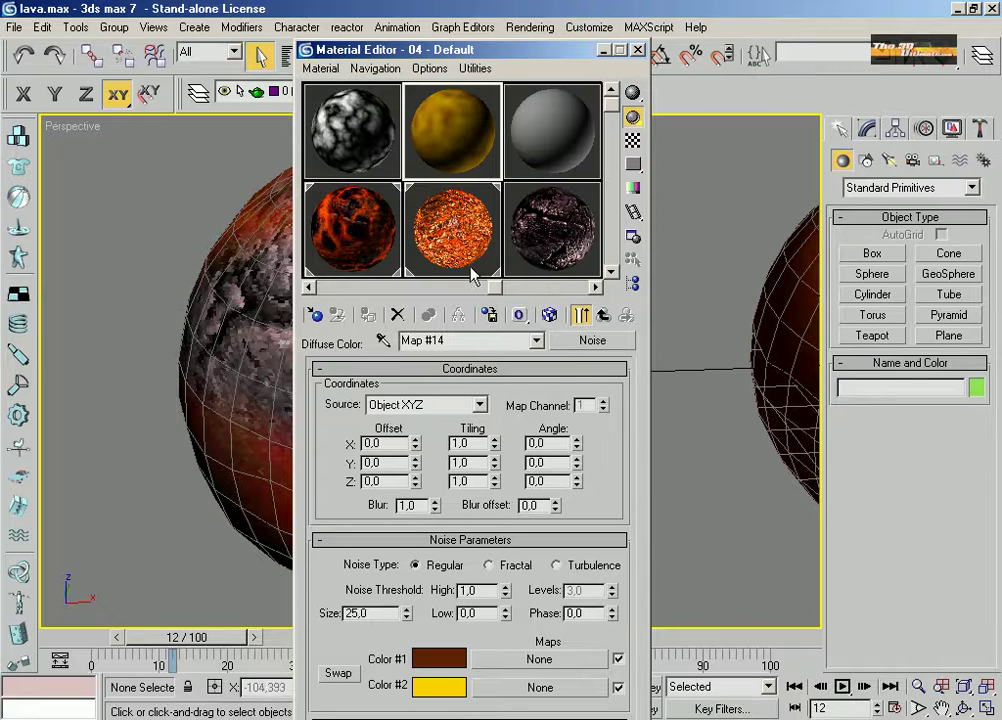
Change the 04 - Default diffuse noise to the Fractal type with a size of 22.6, using 09 - Default as reference.
left_click(515, 567)
left_click(459, 253)
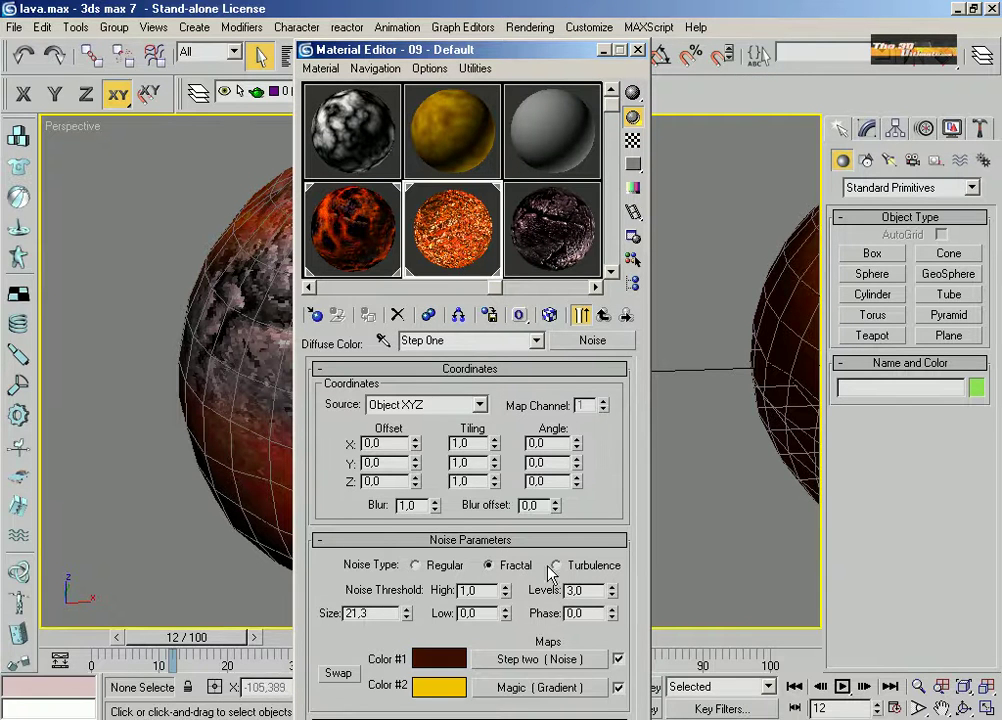
left_click(447, 141)
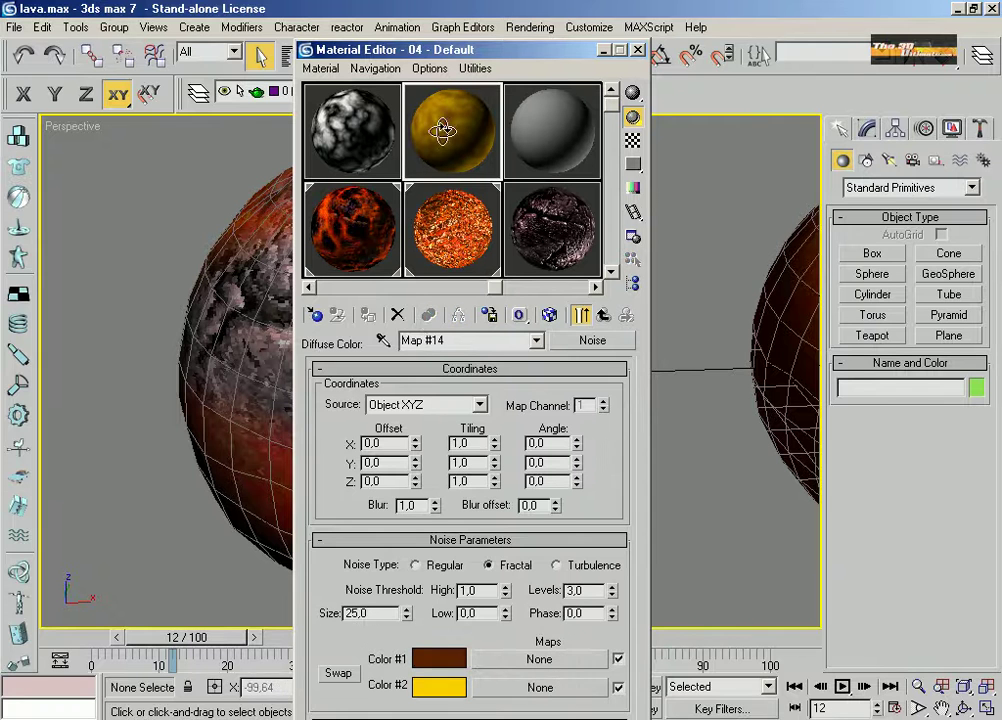
left_click_drag(405, 613, 403, 649)
Inspect the Step One noise and its nested Step two noise in 09 - Default, and return to 04 - Default.
left_click(459, 222)
left_click(459, 104)
left_click(465, 232)
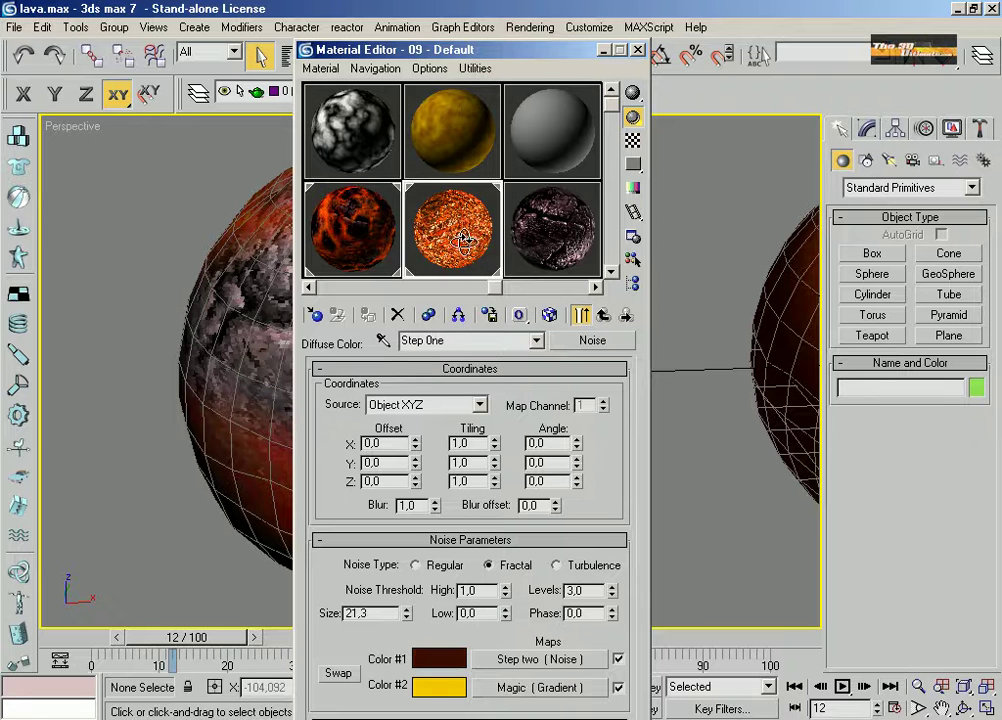
left_click(521, 663)
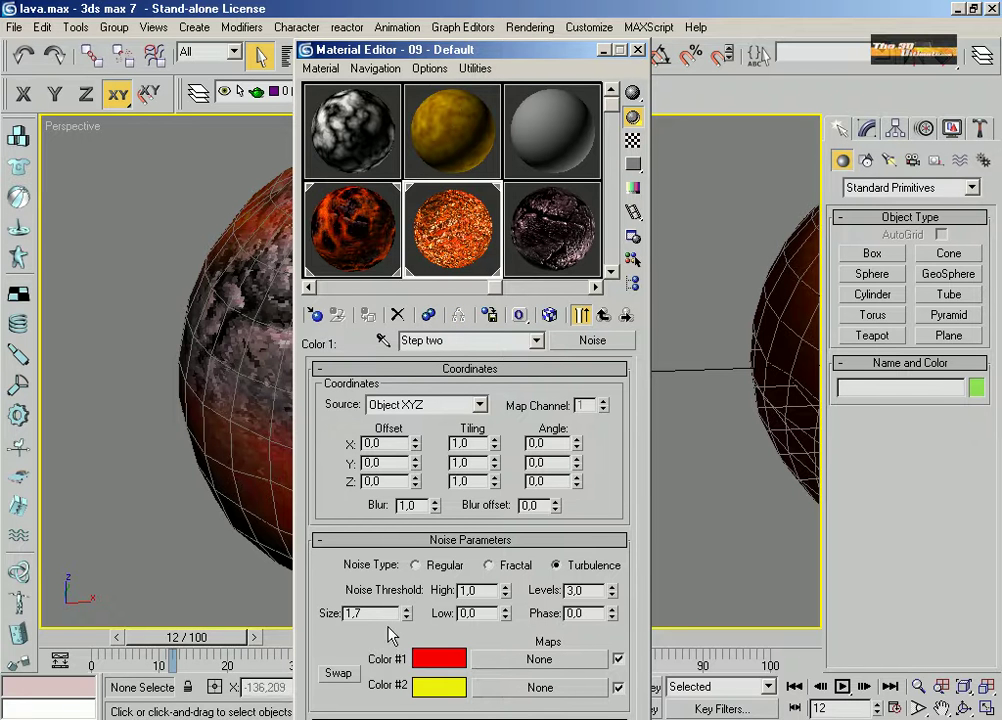
left_click(603, 316)
left_click(461, 150)
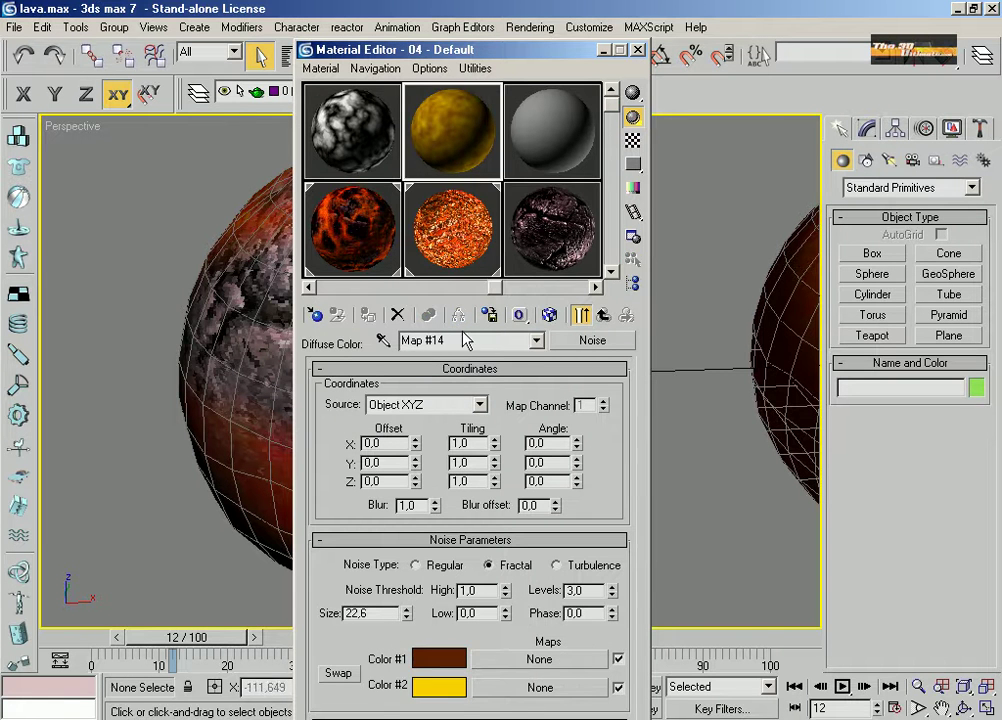
Assign a Noise map to Color #1 of the diffuse noise and set it to Fractal with size 3.0.
left_click(539, 659)
double_click(418, 306)
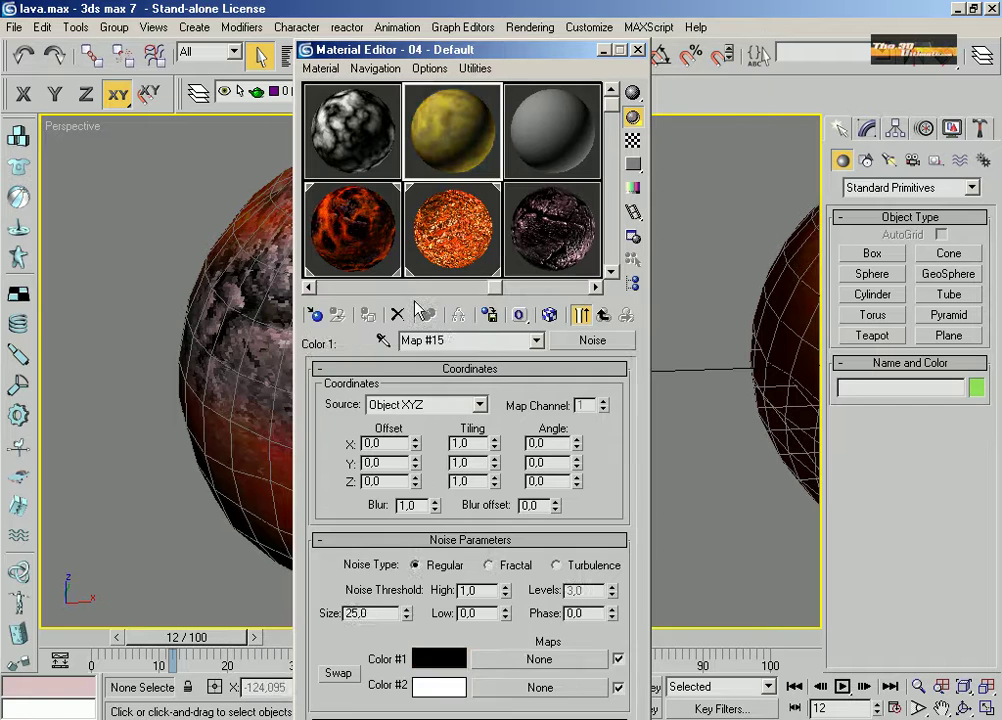
left_click(488, 564)
left_click_drag(407, 619, 406, 96)
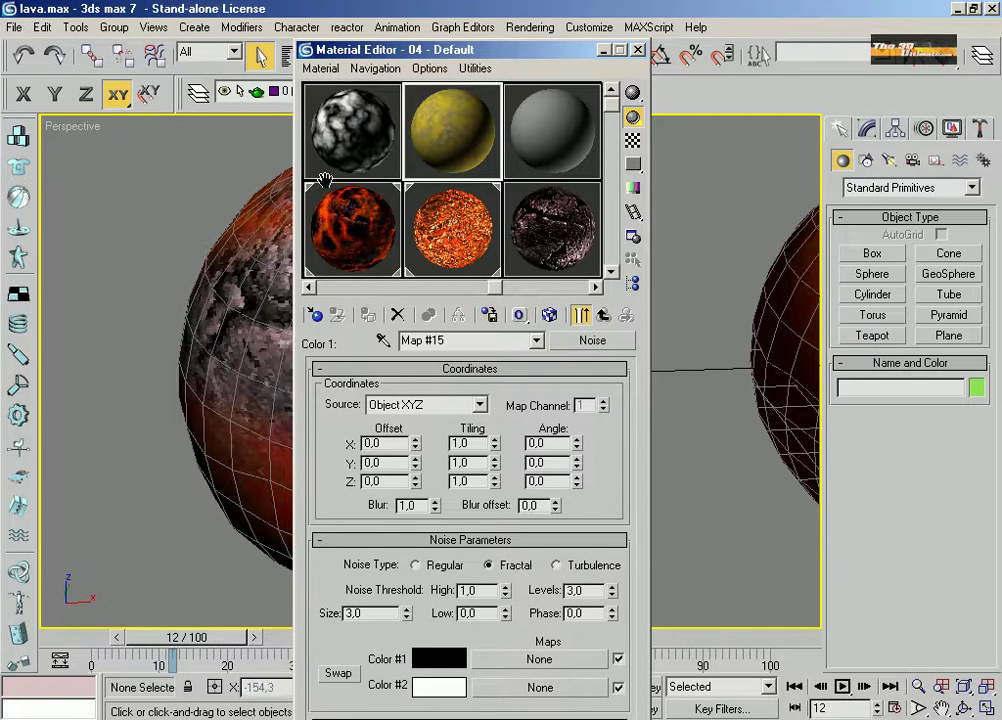
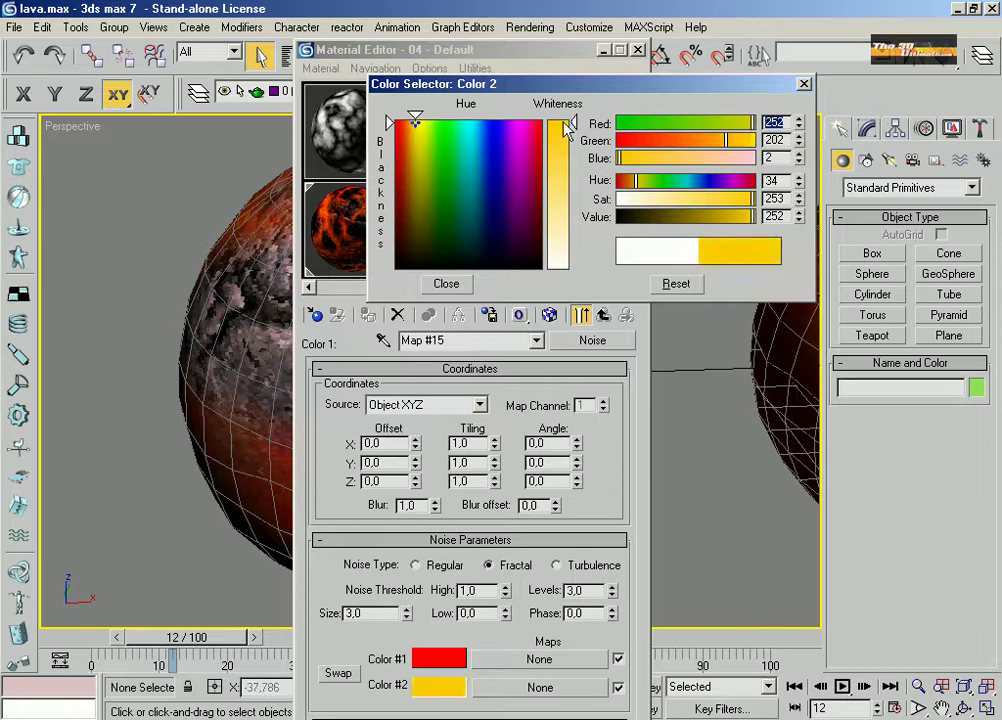
Set the nested noise's Color #1 to red and Color #2 to yellow, checking the enlarged preview of 09 - Default.
left_click_drag(727, 140, 745, 141)
left_click(456, 288)
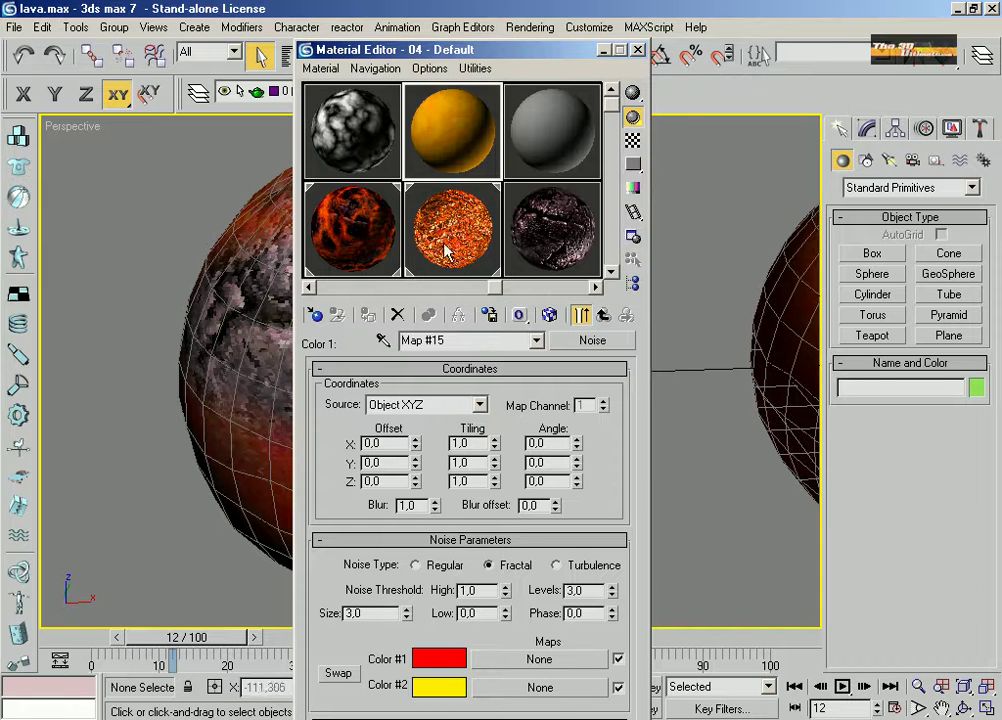
left_click(446, 252)
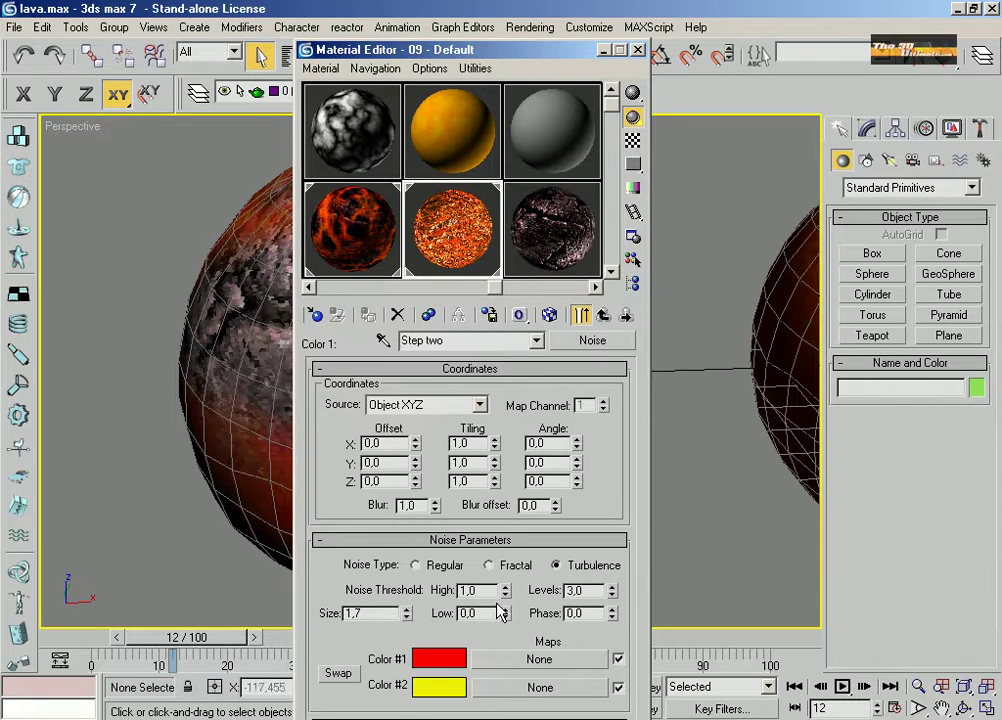
double_click(438, 218)
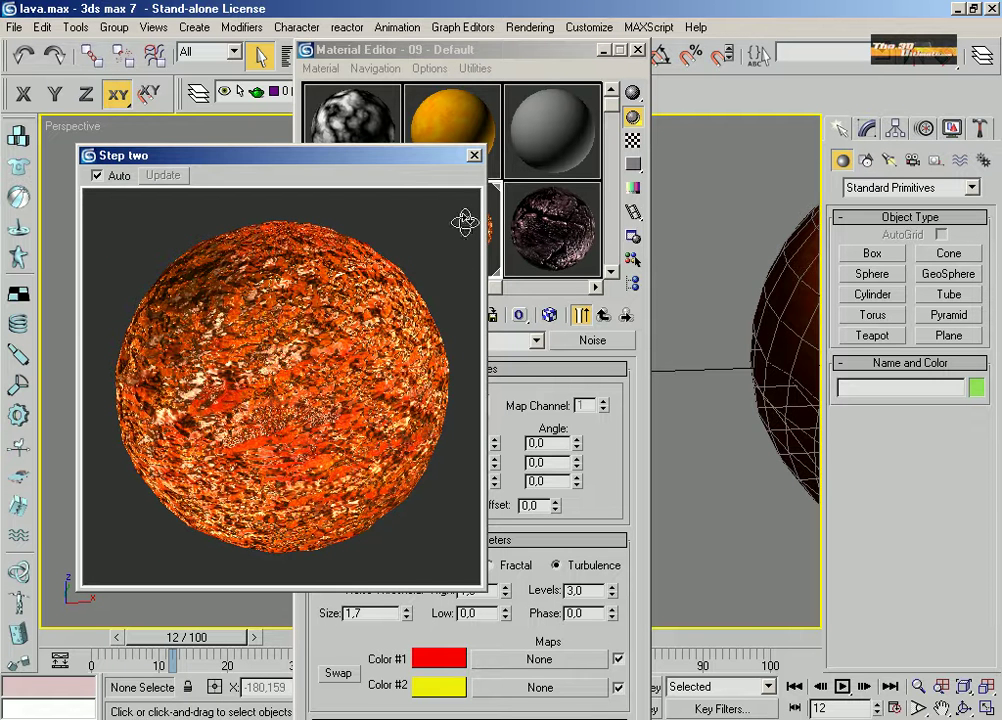
left_click(475, 156)
left_click(462, 152)
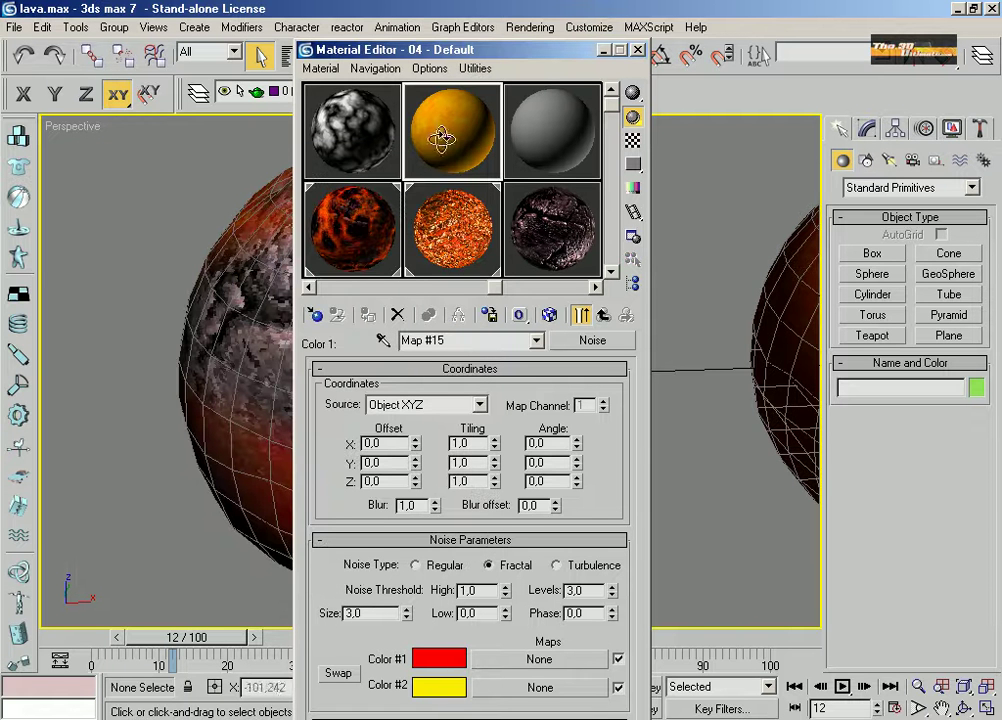
Assign a Gradient map to Color #2 of the 04 - Default diffuse noise and enlarge the material preview.
left_click(601, 316)
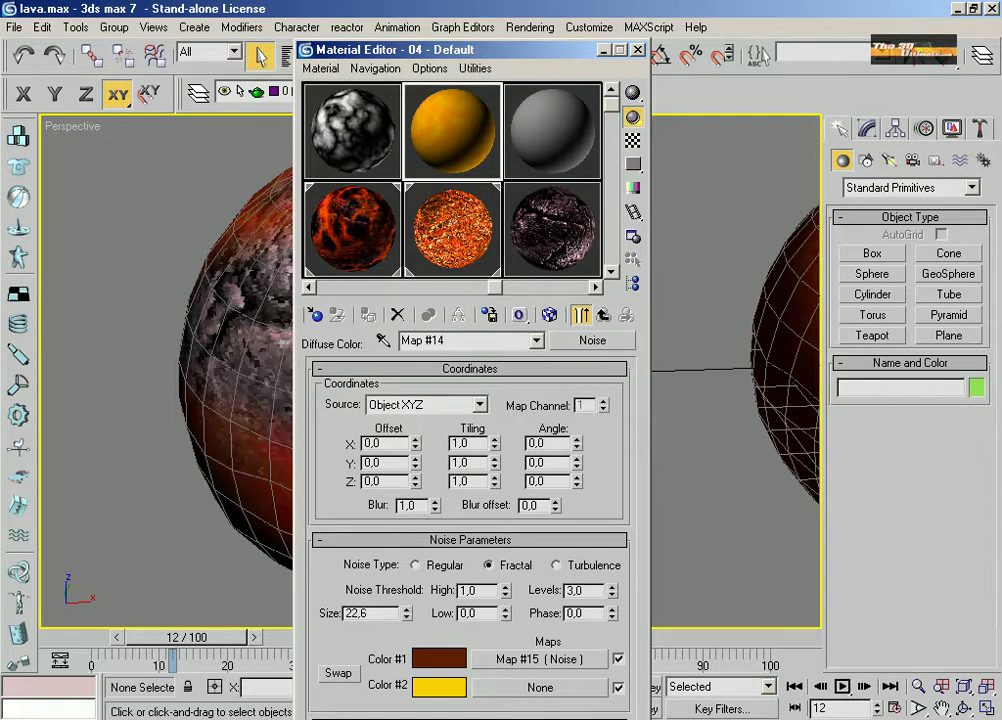
left_click(540, 687)
double_click(454, 228)
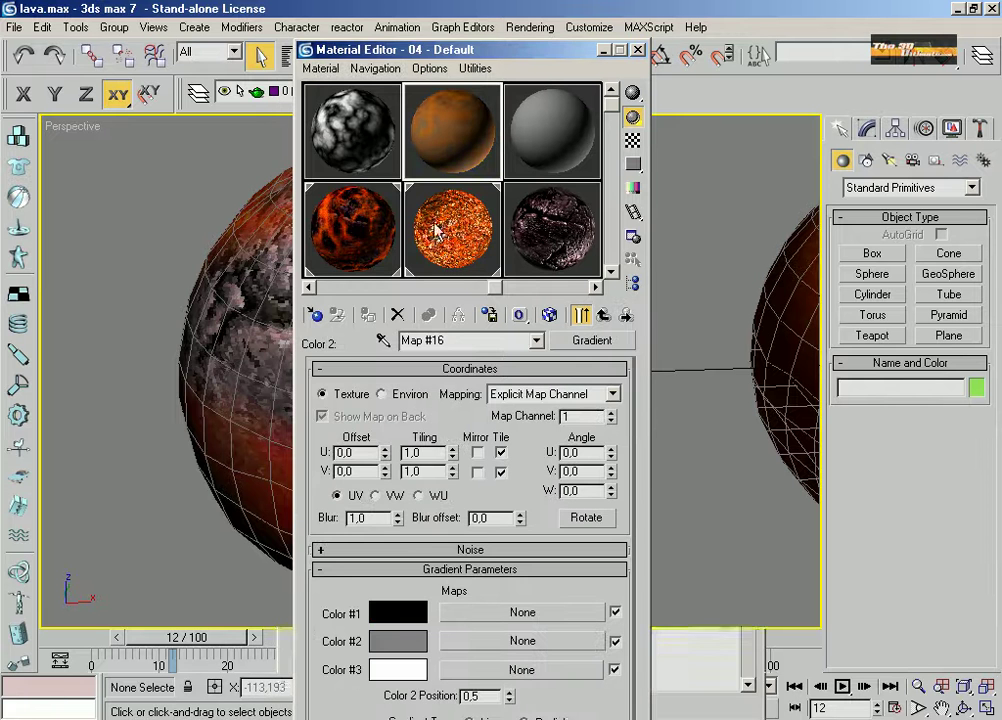
double_click(458, 118)
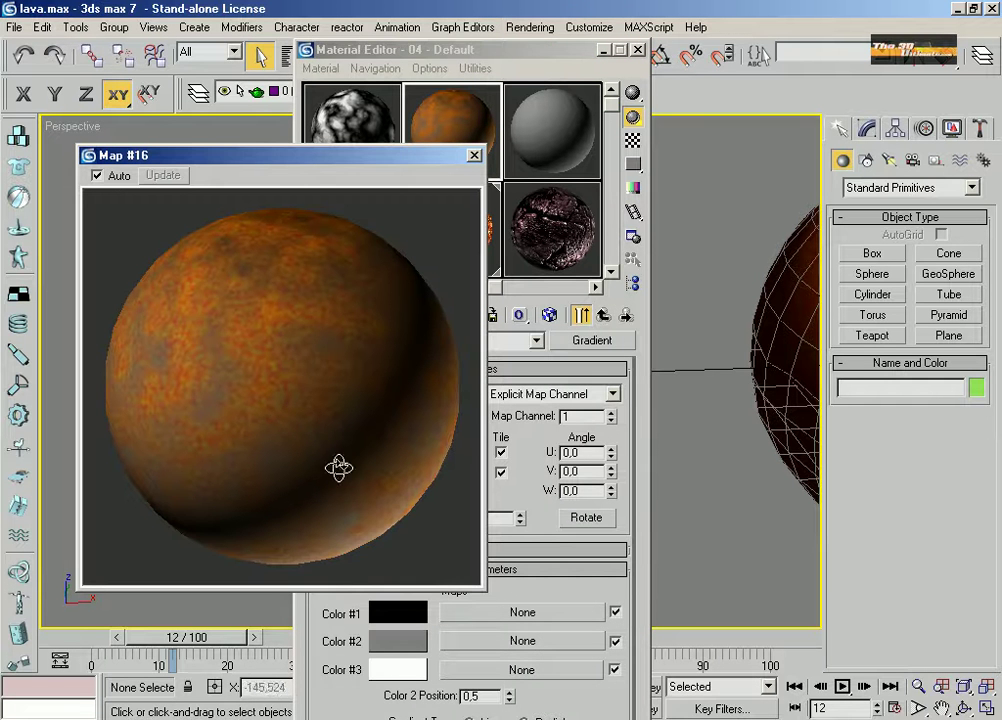
Make the gradient Radial with Turbulence noise of amount 0.5, and move the enlarged preview clear of the parameters.
scroll(520, 630, "down", 2)
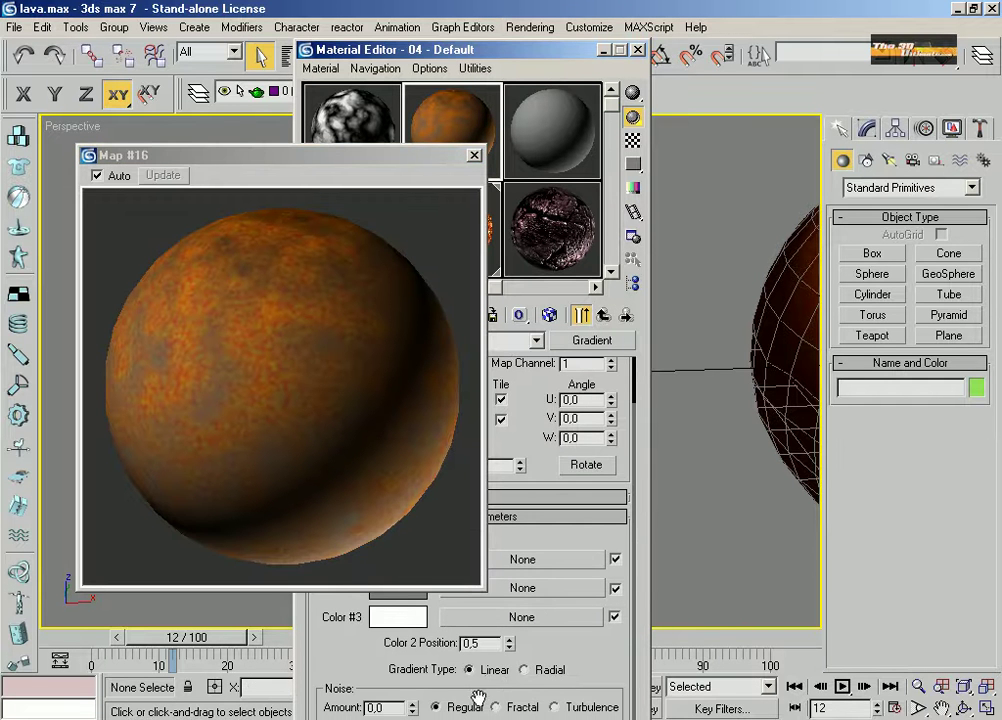
left_click(526, 670)
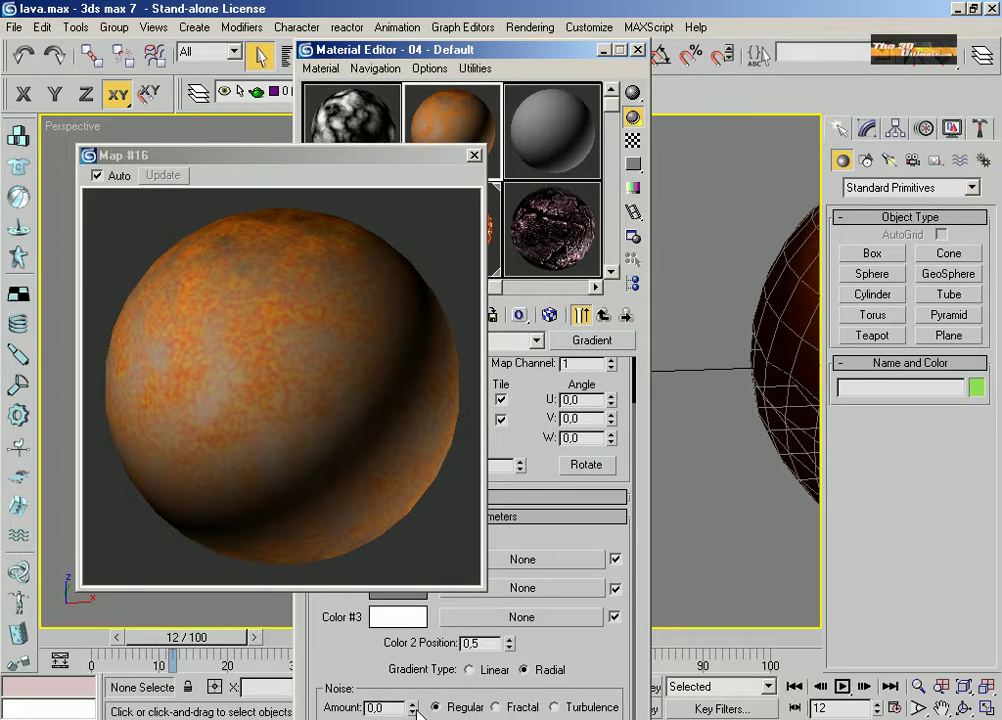
type("0,5")
left_click(519, 707)
left_click(555, 706)
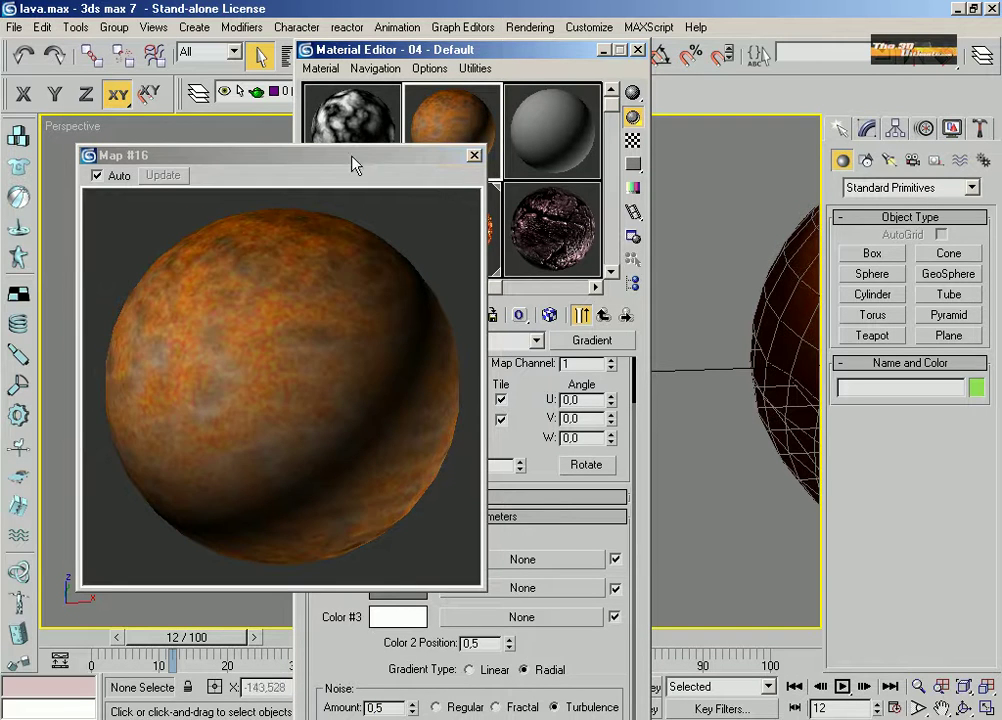
left_click_drag(351, 163, 996, 170)
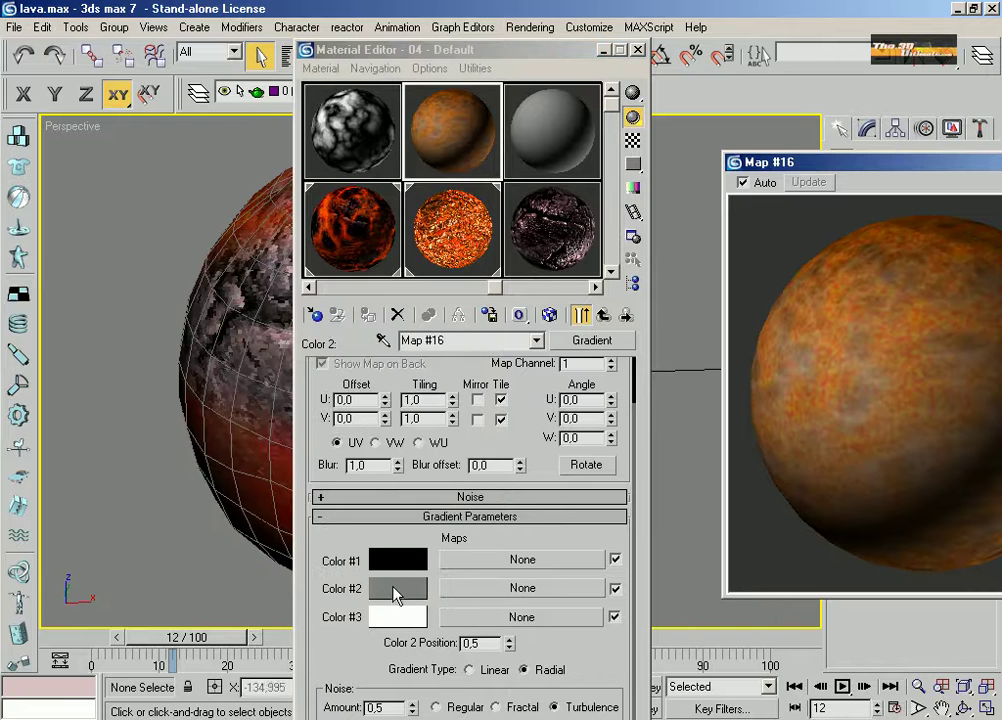
Set the gradient's Color #1 to bright red (255, 12, 12), following the Magic gradient of 09 - Default.
left_click(452, 236)
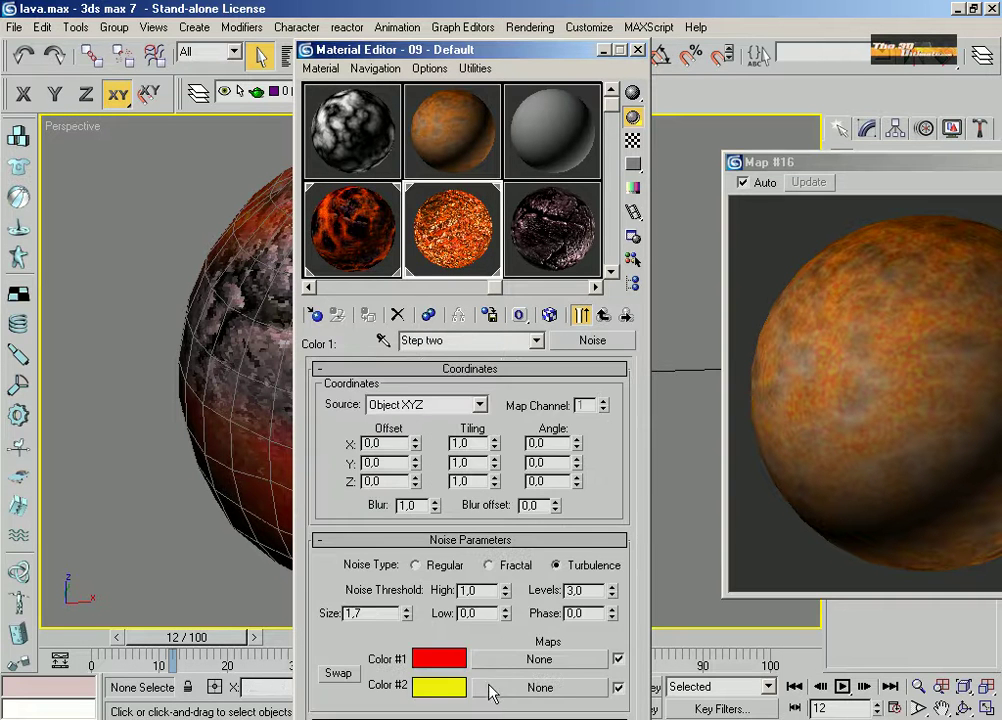
left_click(603, 316)
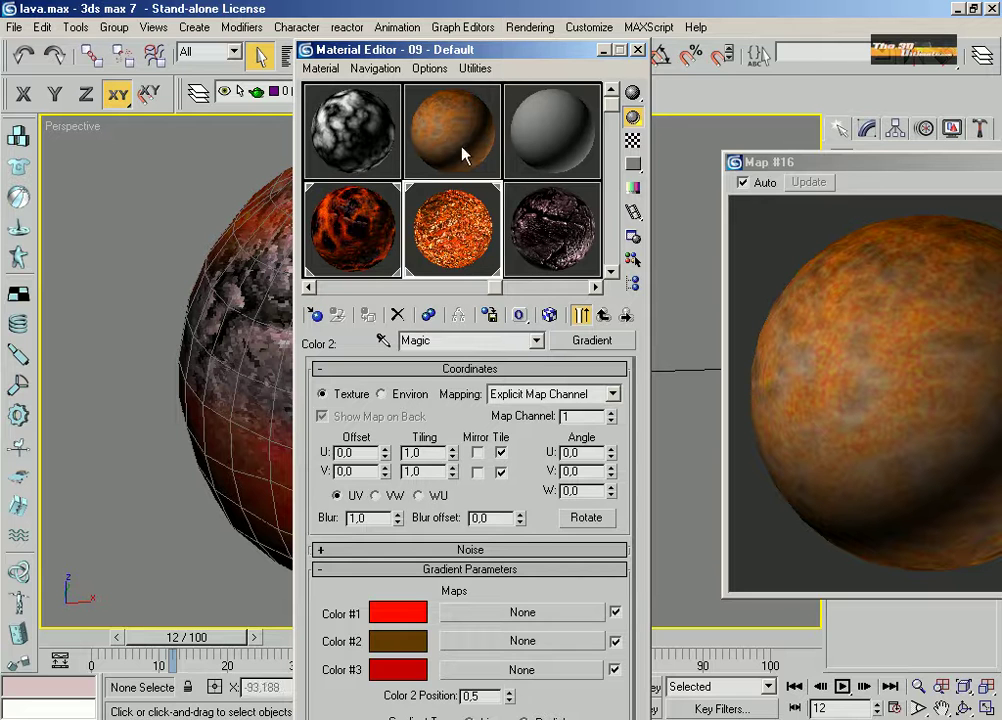
left_click(463, 153)
left_click(398, 612)
left_click(537, 122)
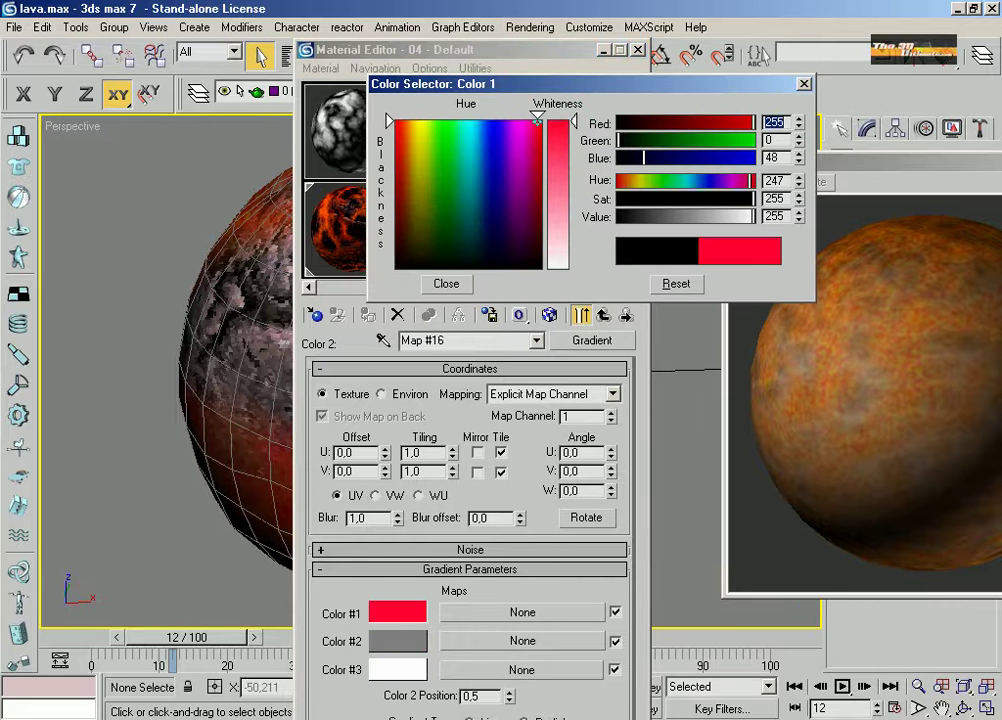
left_click_drag(537, 121, 573, 128)
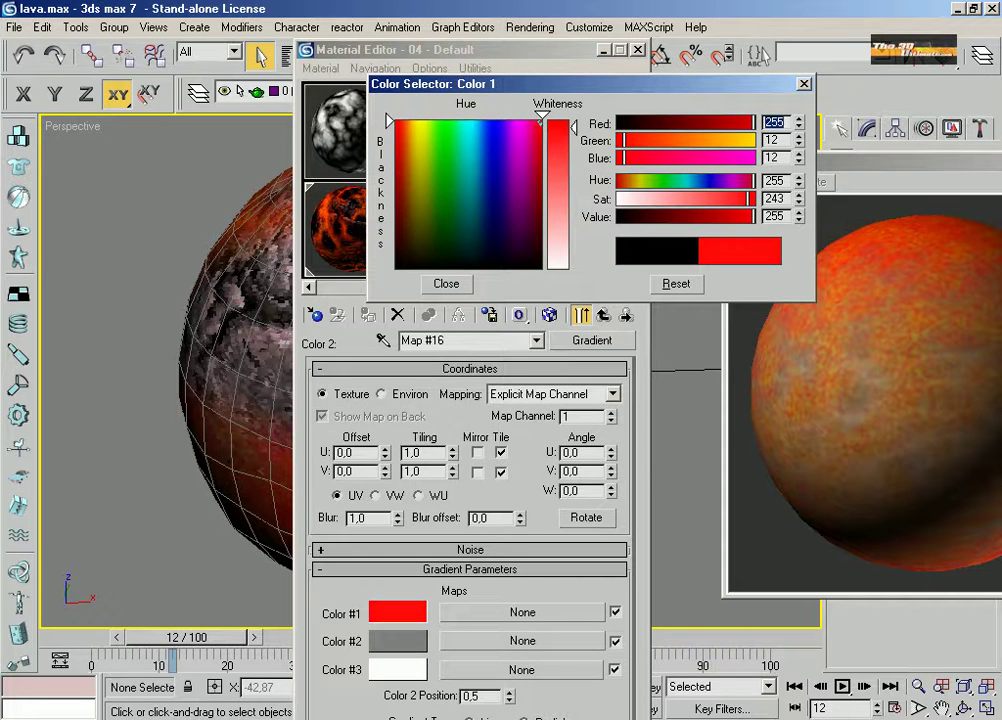
left_click(446, 284)
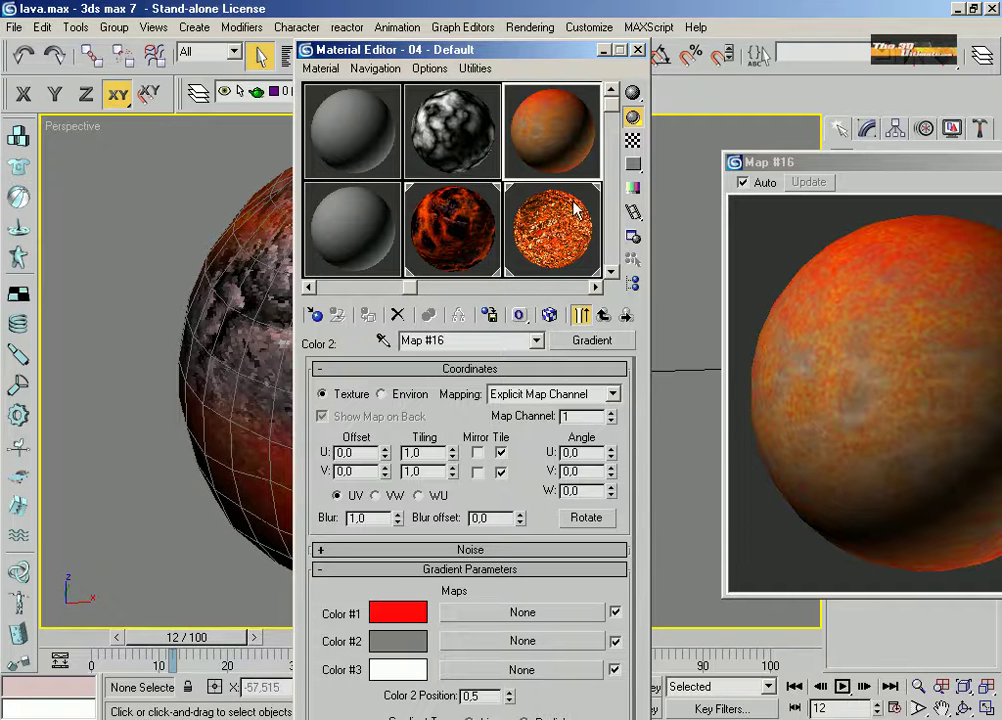
Set the gradient's Color #2 in 04 - Default to brown (97, 60, 13), matching the Magic gradient of 09 - Default.
left_click(596, 288)
left_click(459, 238)
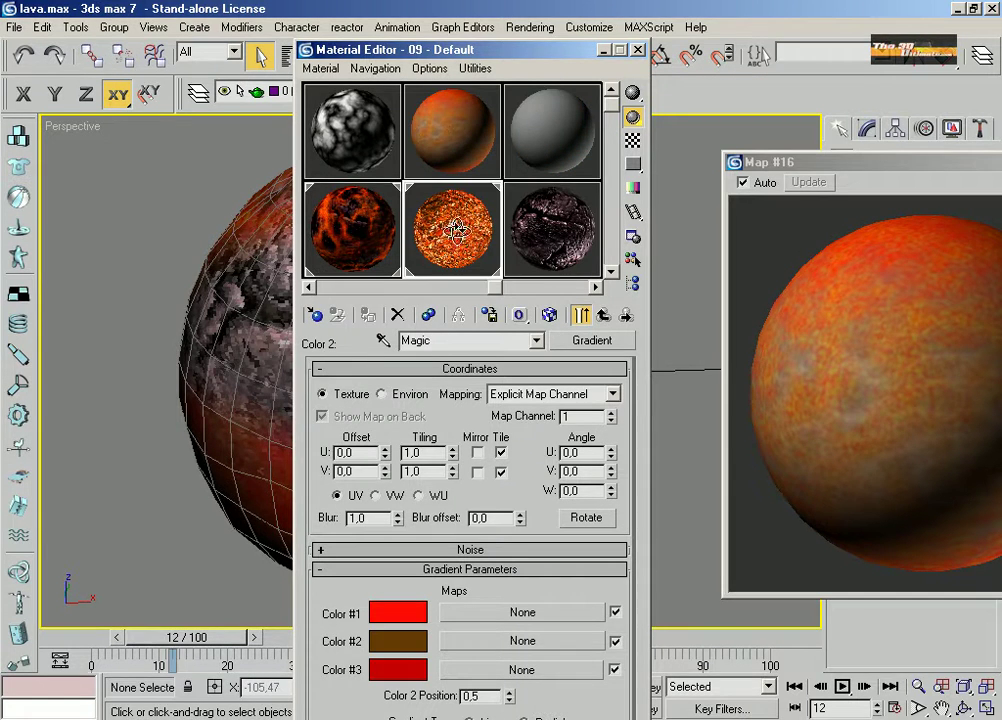
left_click(452, 135)
left_click(420, 639)
left_click_drag(407, 256, 409, 247)
left_click(569, 162)
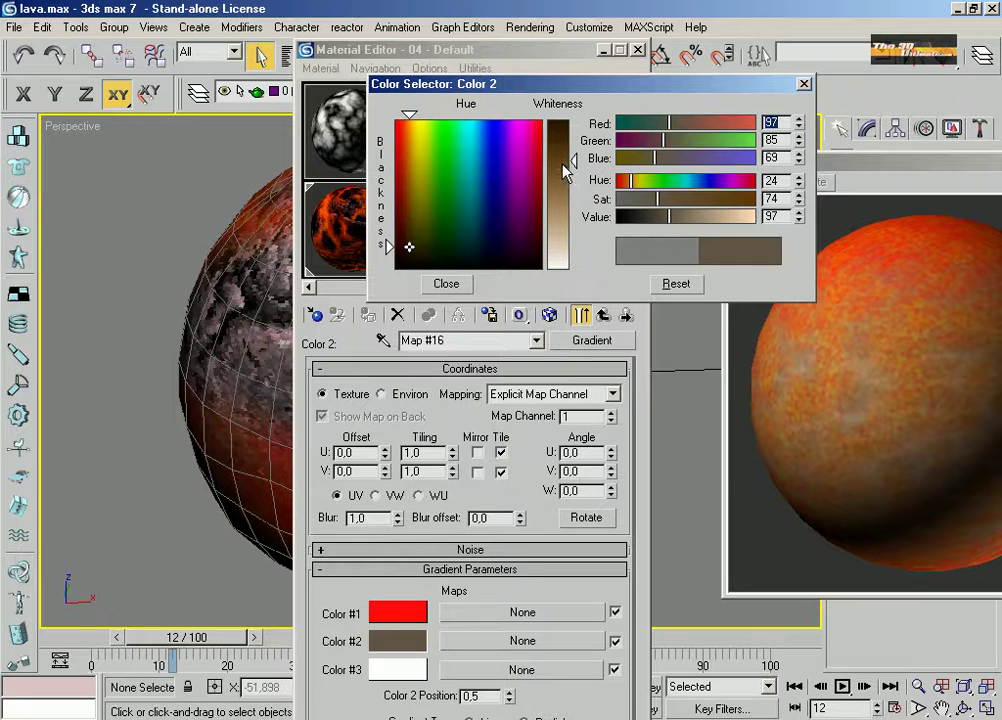
left_click(735, 199)
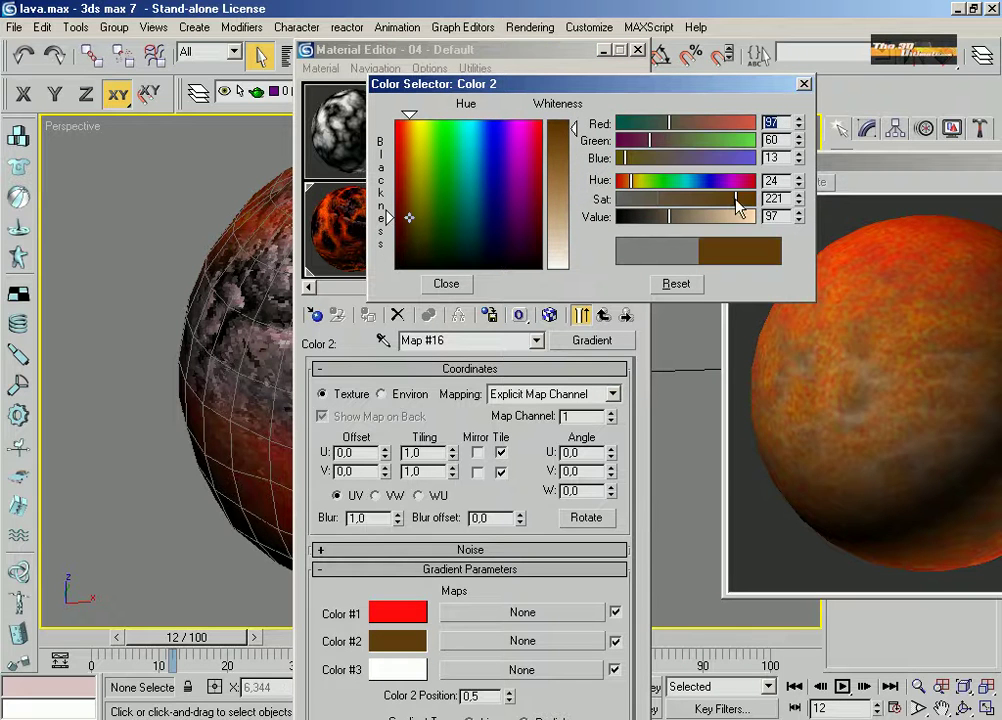
left_click(446, 284)
Set the gradient's Color #3 in 04 - Default to a slightly darker red than Color #1.
left_click(398, 670)
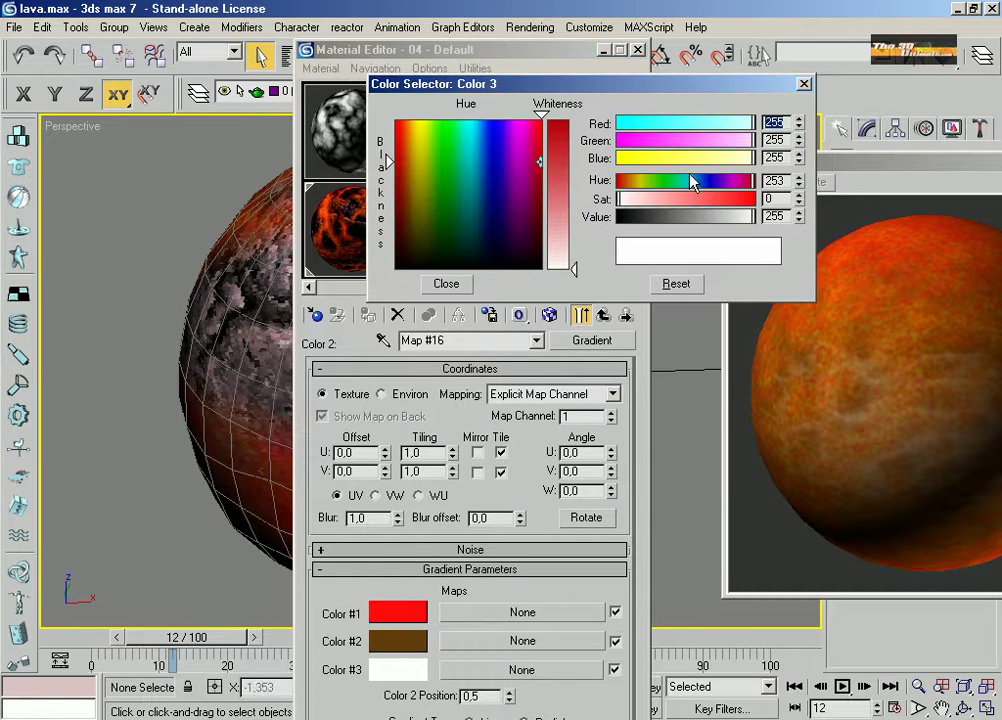
left_click_drag(412, 157, 395, 145)
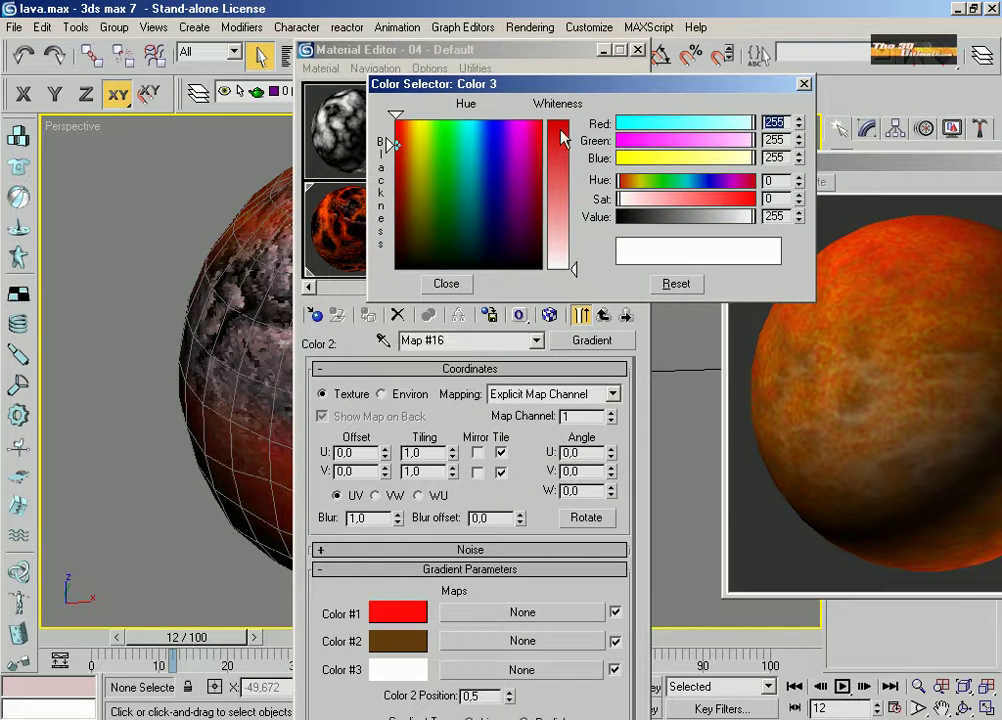
left_click(562, 139)
left_click(446, 283)
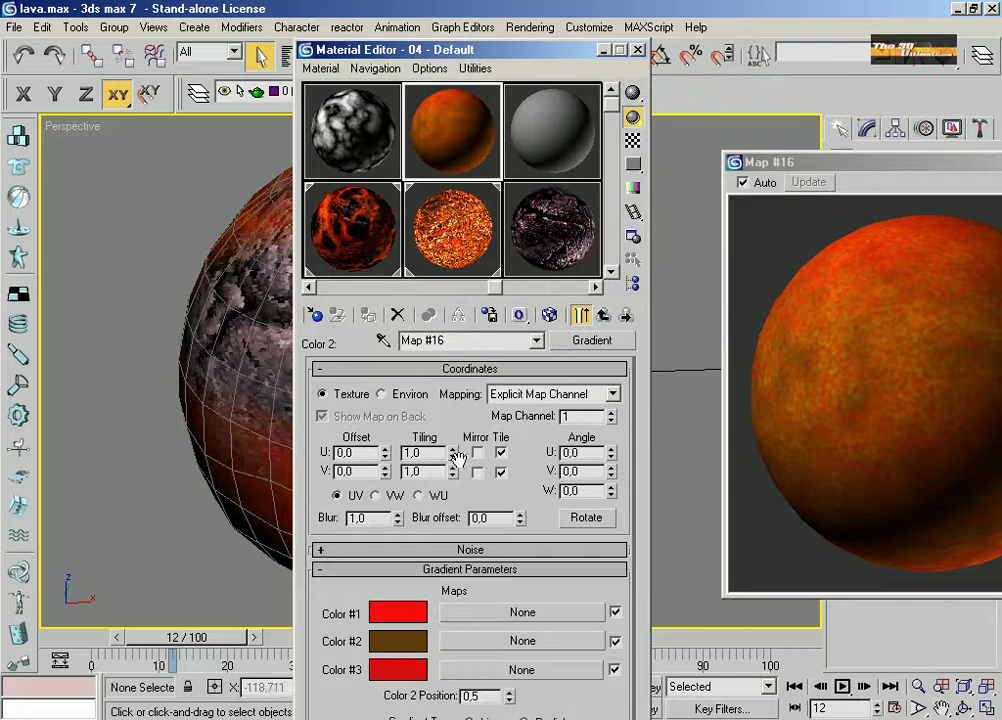
Reposition the enlarged preview and the Material Editor to reveal the full gradient parameters, and compare them with the Magic gradient of 09 - Default.
left_click(806, 160)
left_click_drag(806, 158, 763, 142)
scroll(605, 600, "down", 2)
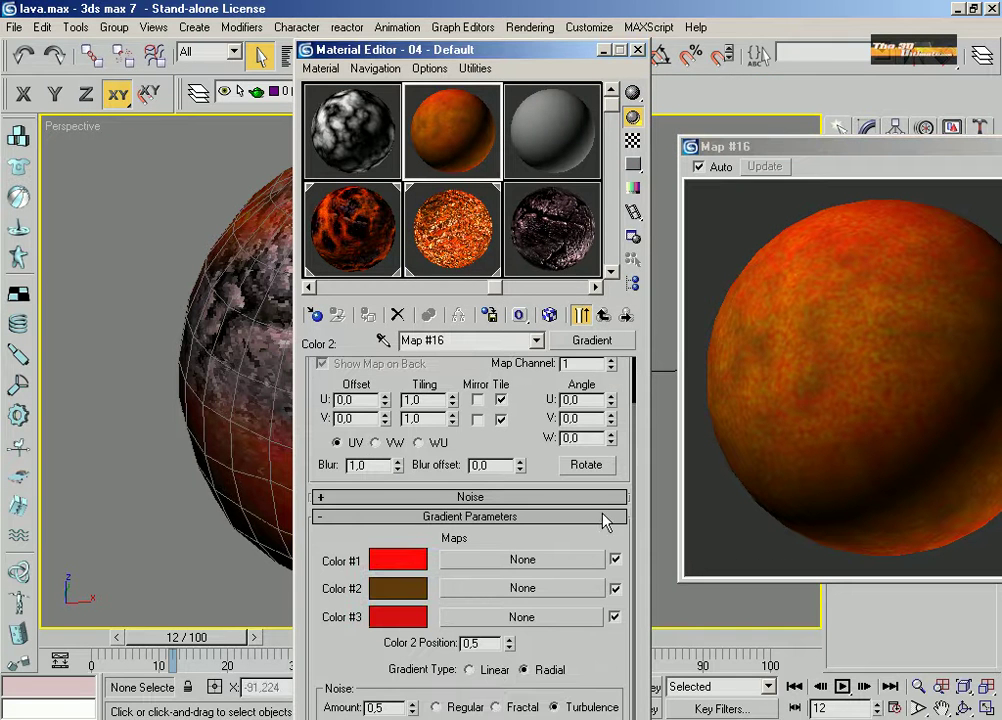
left_click_drag(445, 60, 436, 30)
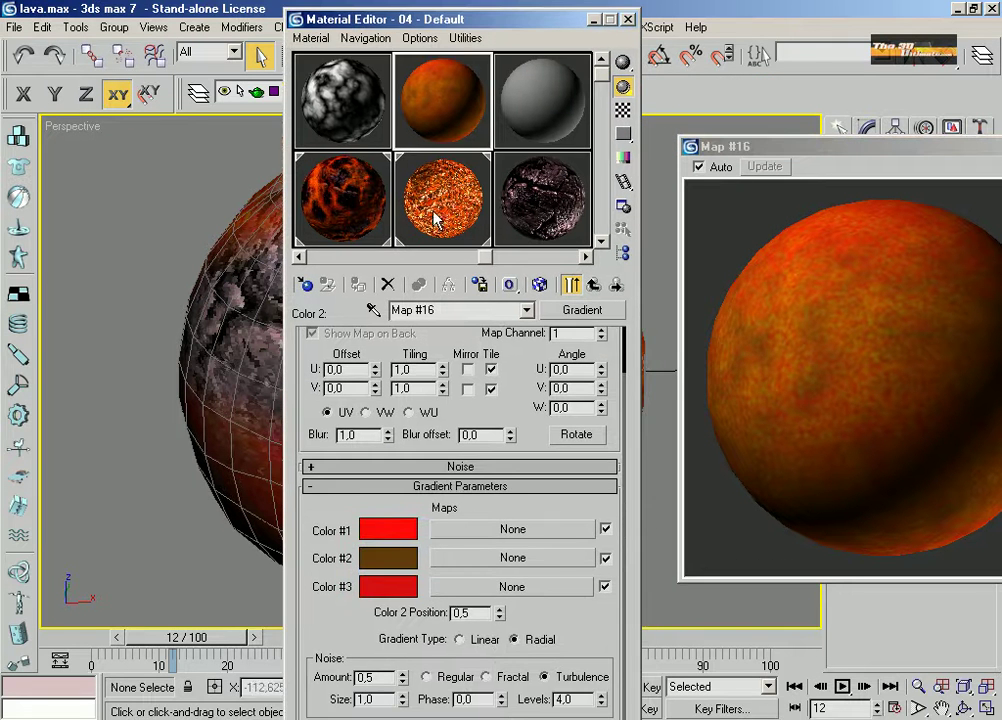
left_click(443, 198)
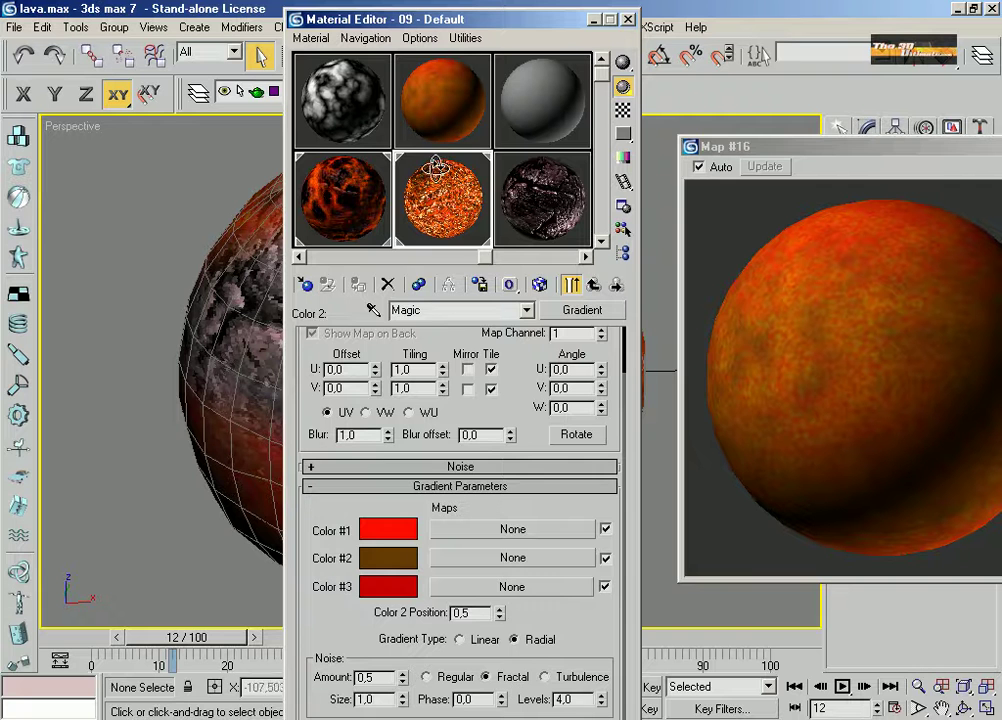
left_click(441, 98)
left_click(425, 232)
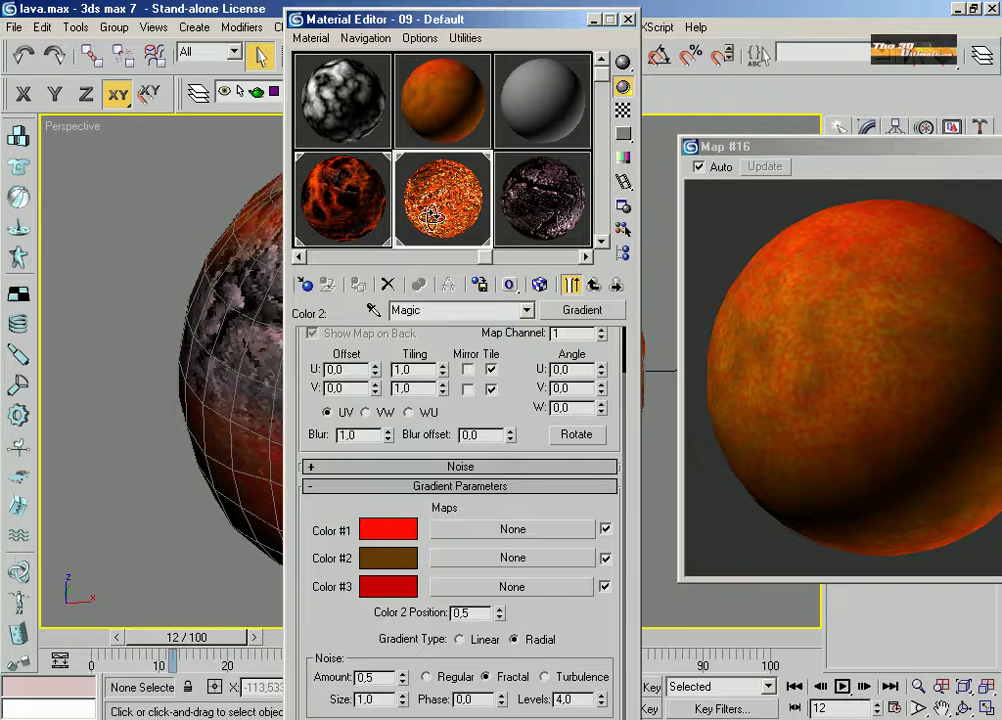
left_click(438, 101)
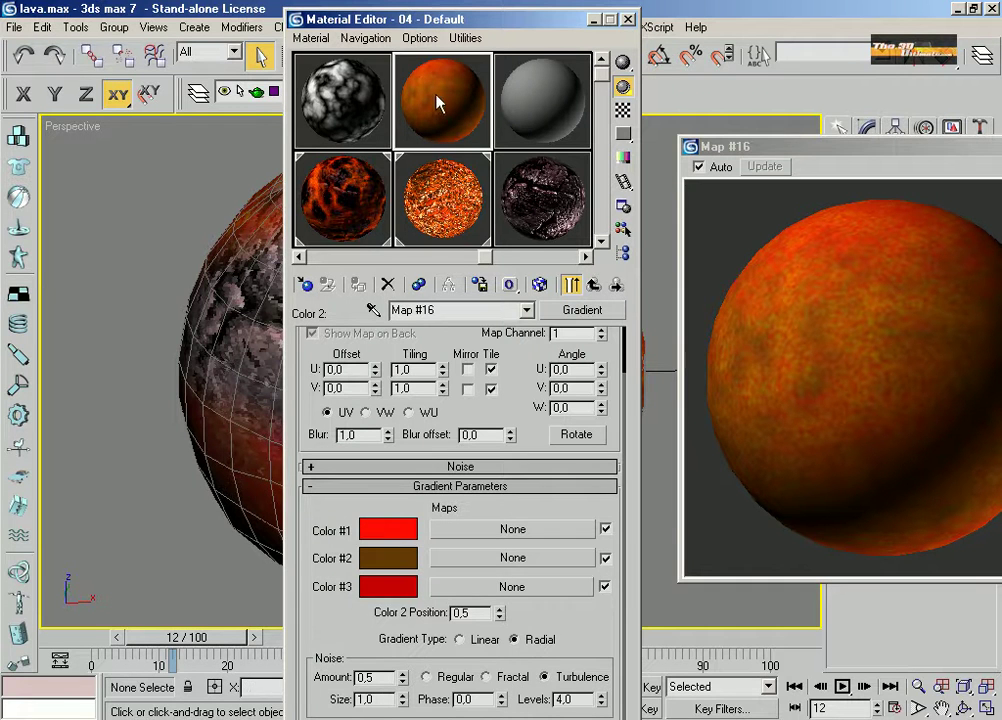
Enable the color map in the output of the 09 - Default Magic gradient, add a Bezier point mid-curve and pull it down.
left_click(592, 287)
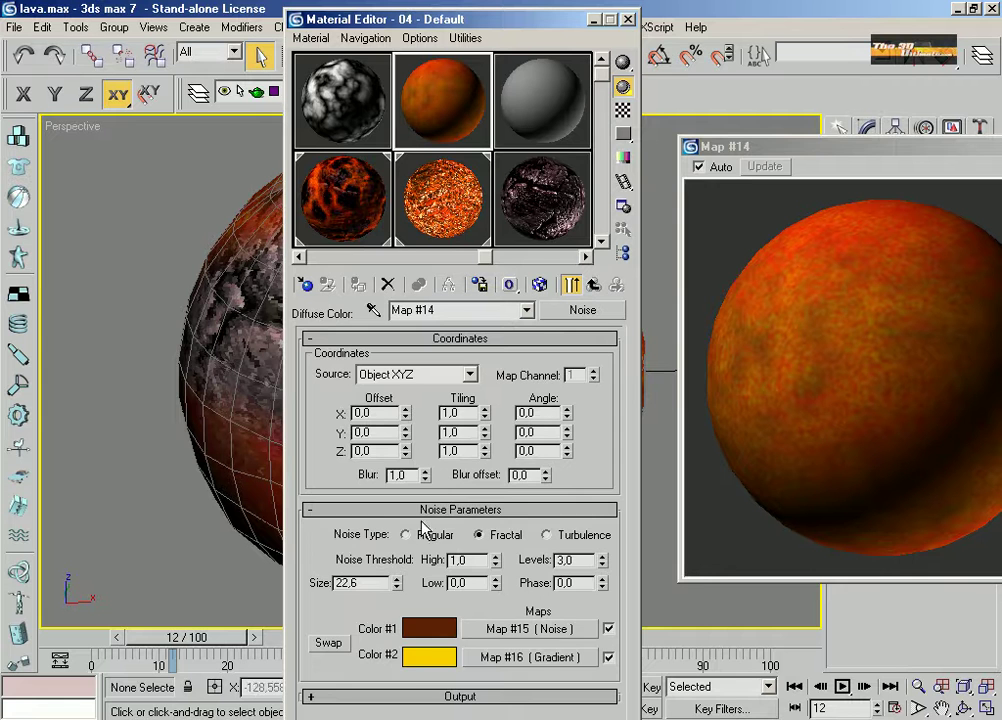
left_click(472, 228)
left_click_drag(365, 693, 334, 437)
left_click(369, 489)
left_click(386, 559)
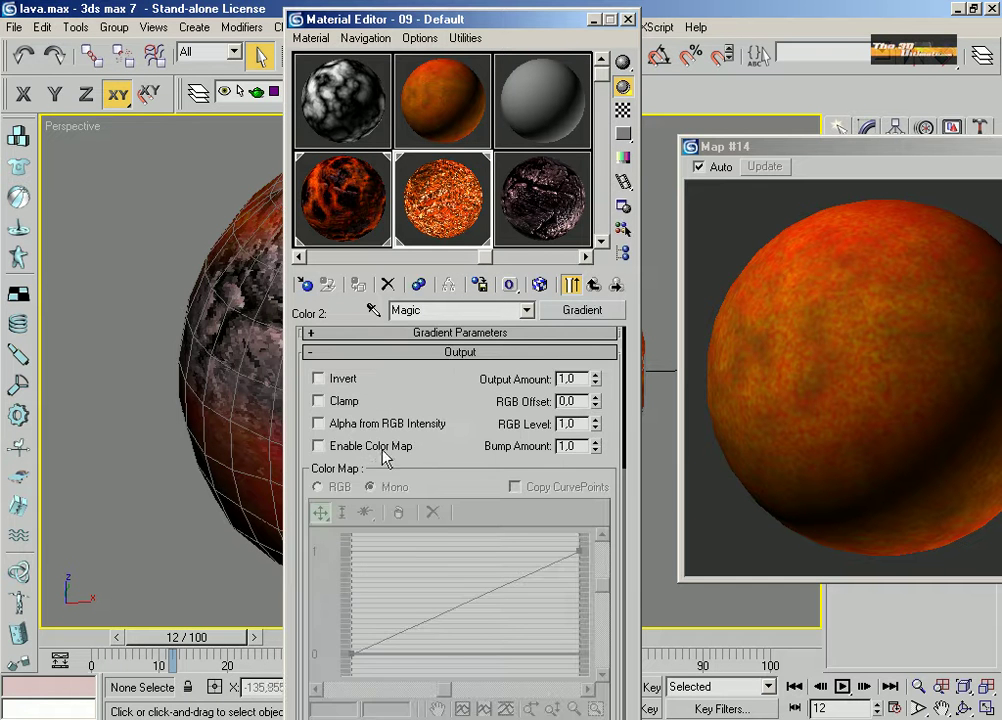
left_click(318, 446)
left_click(365, 512)
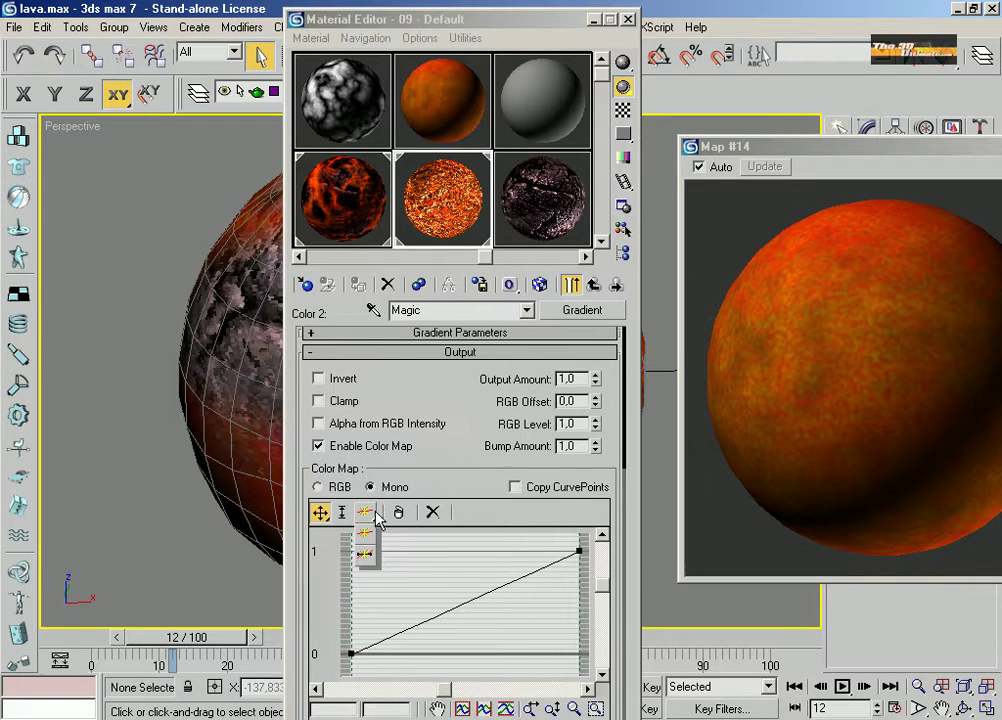
left_click(468, 601)
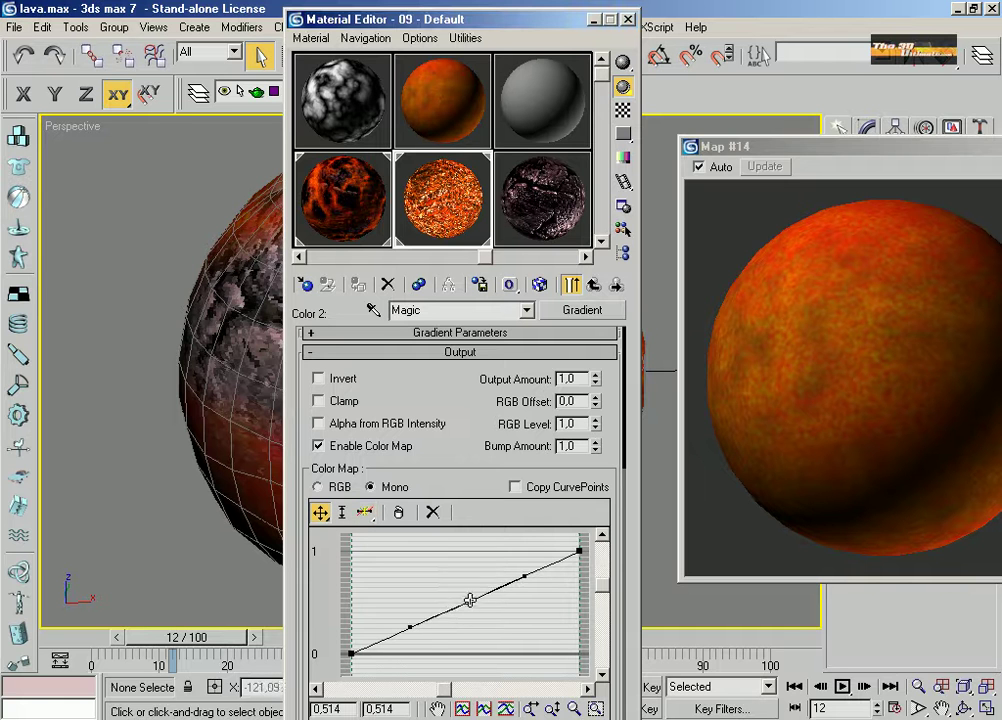
left_click_drag(469, 600, 470, 630)
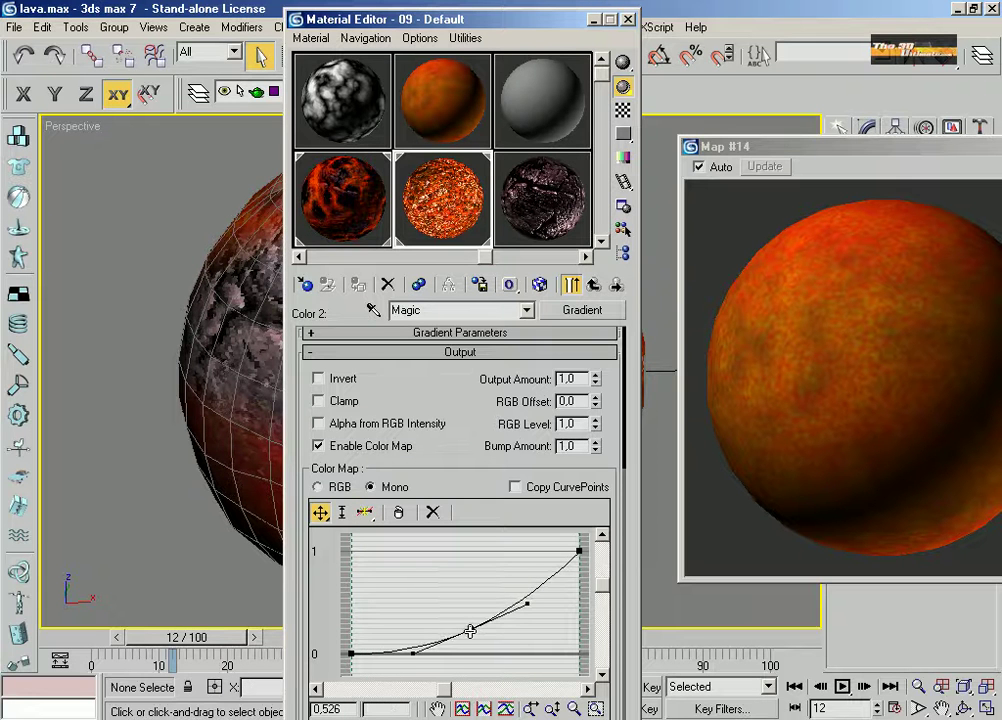
Check the output curve of Step One in 09 - Default and enable the color map for the diffuse noise of 04 - Default.
left_click(447, 95)
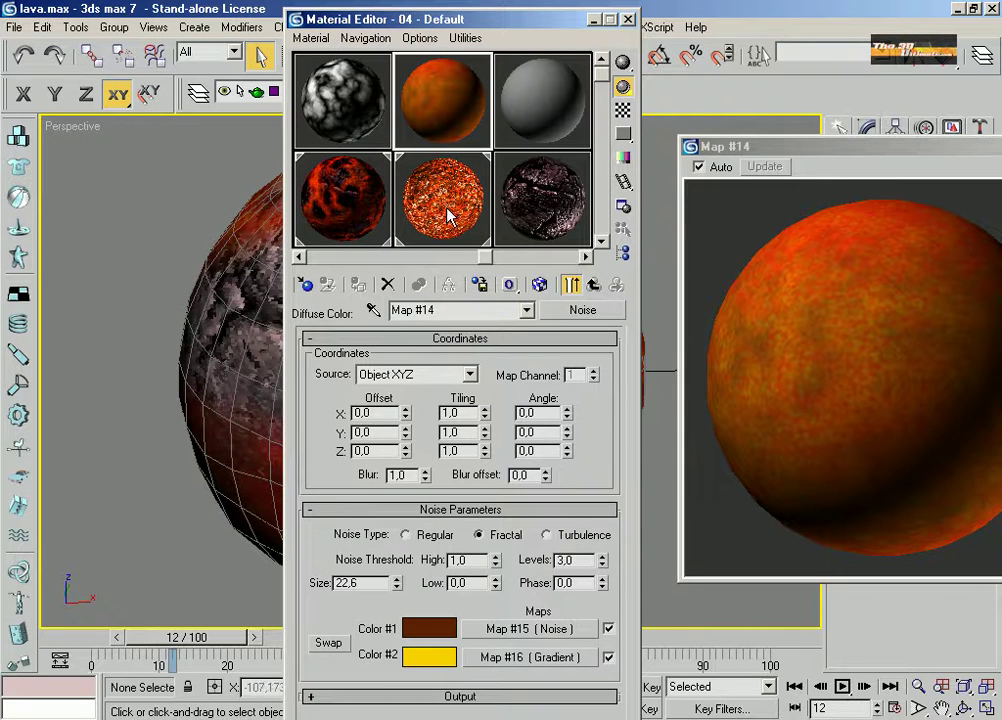
left_click(343, 697)
left_click(443, 215)
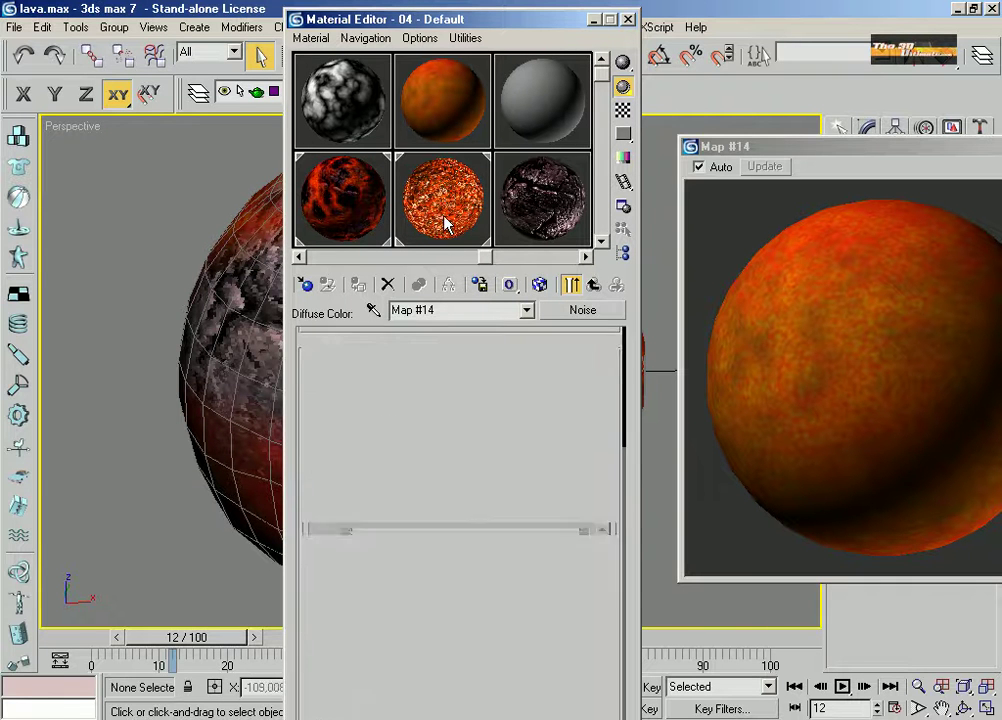
scroll(391, 653, "down", 5)
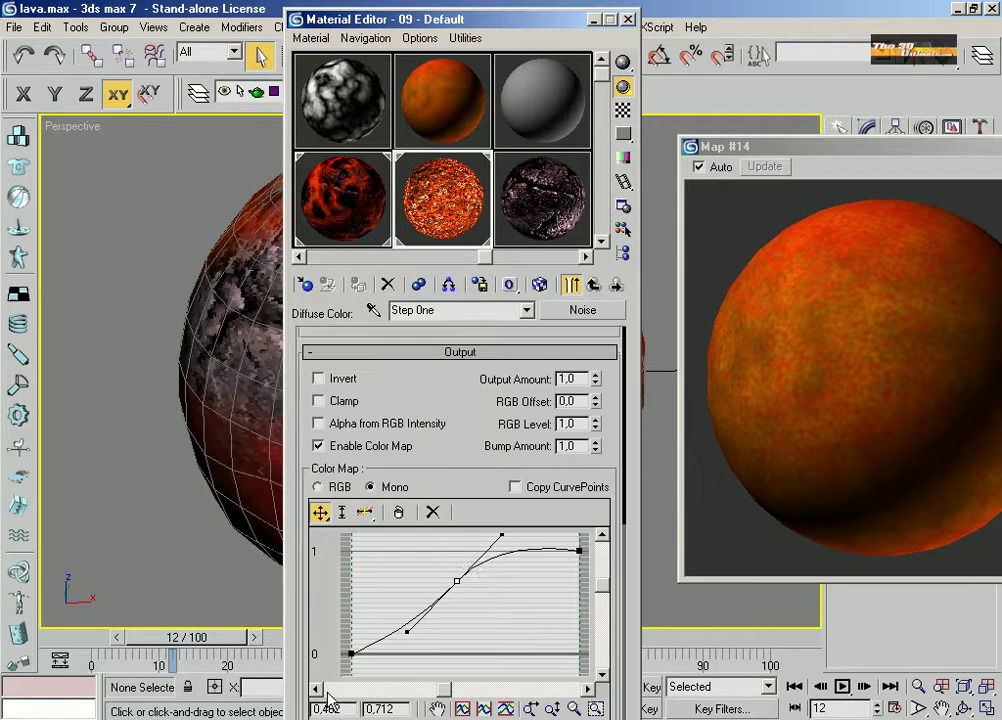
left_click(472, 88)
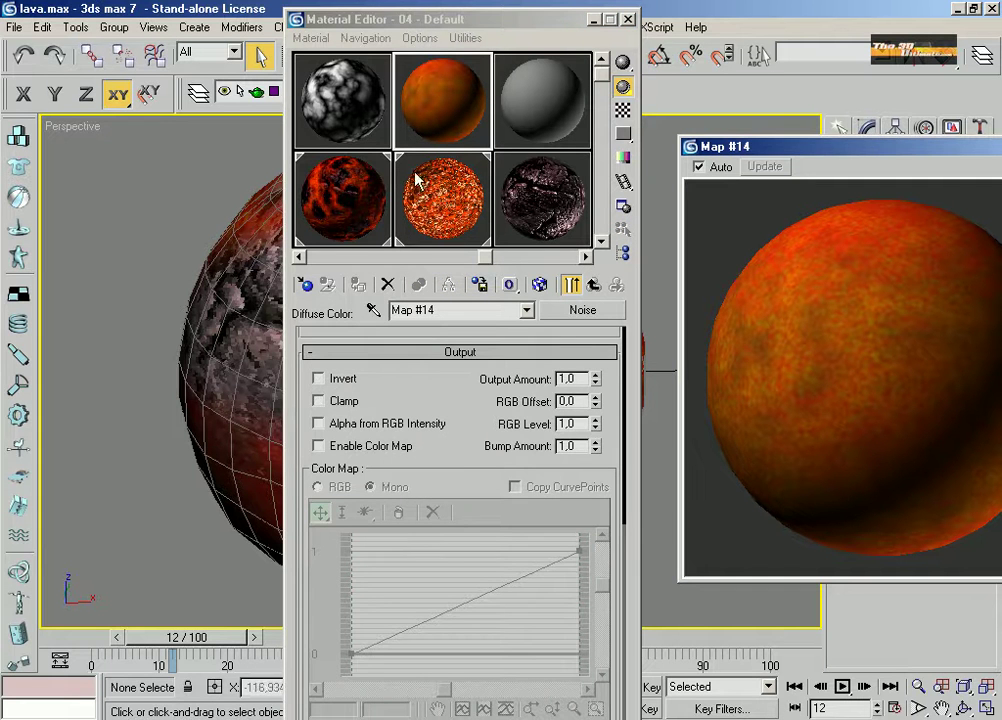
scroll(447, 615, "up", 4)
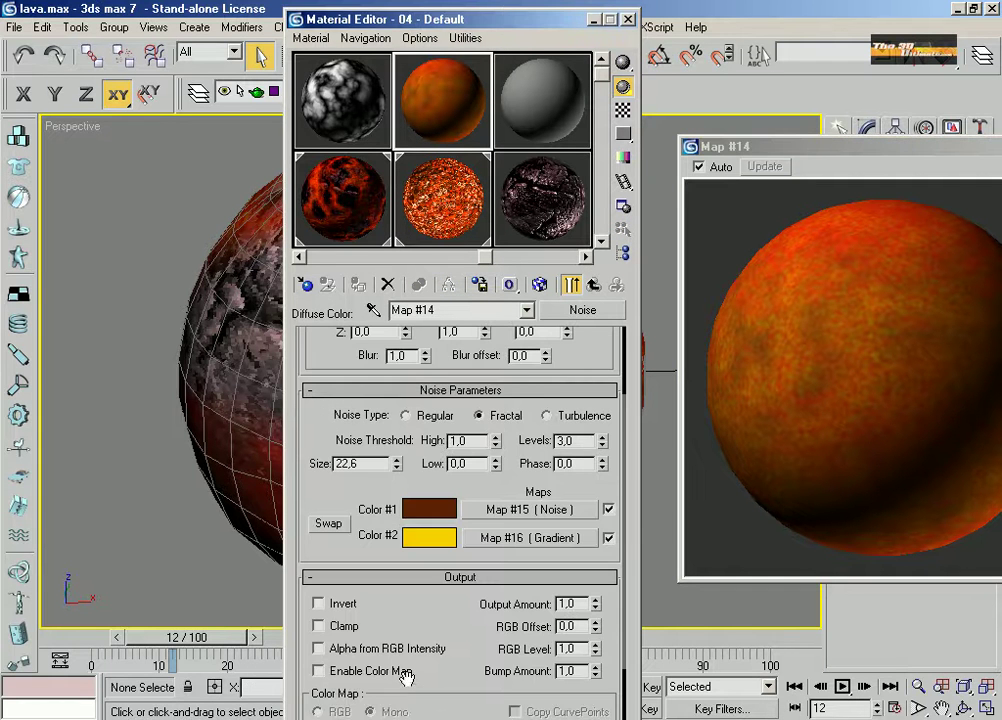
left_click(318, 670)
Add a Bezier point mid-curve in the 04 - Default noise color map, raise it and steepen its handle into an S-curve.
scroll(463, 600, "down", 4)
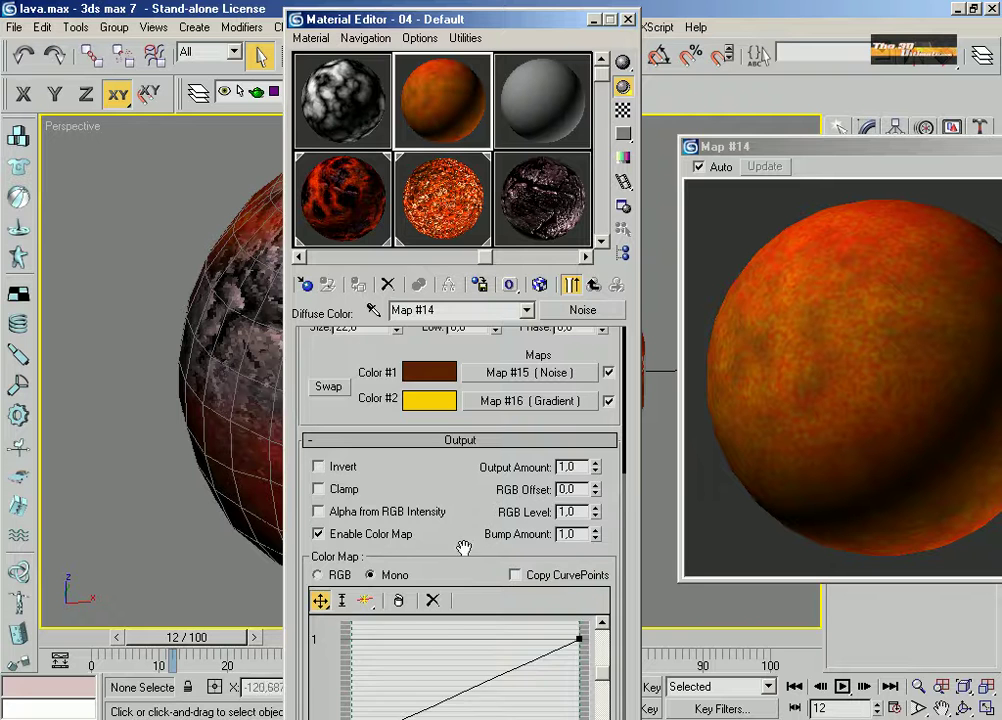
scroll(430, 535, "down", 1)
left_click(365, 528)
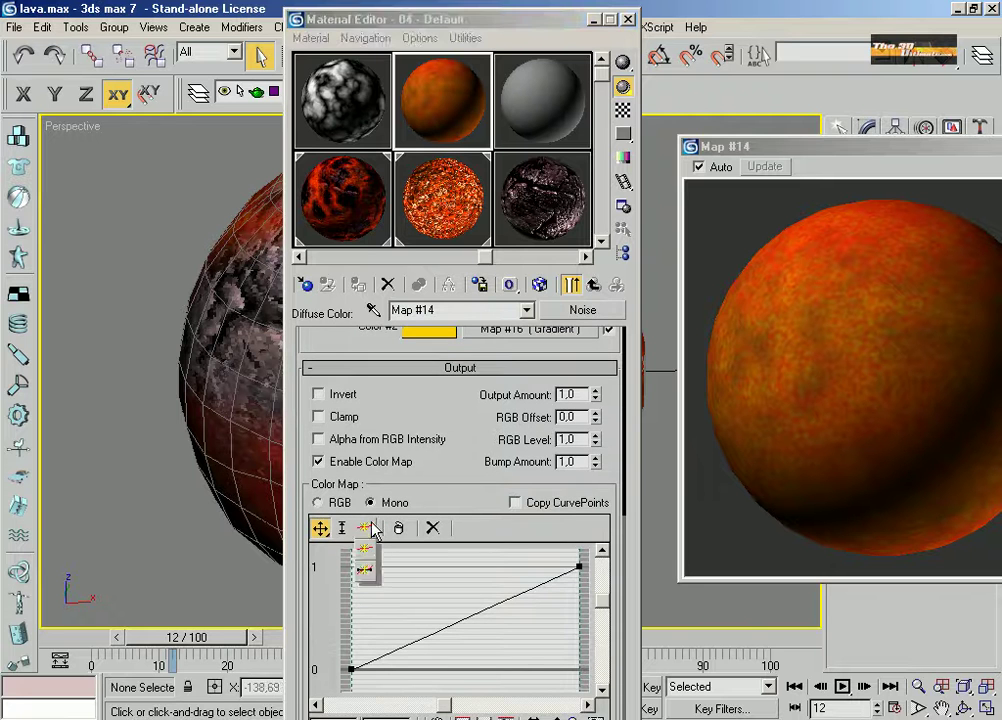
left_click(458, 623)
left_click(404, 645)
left_click(518, 595)
left_click(319, 528)
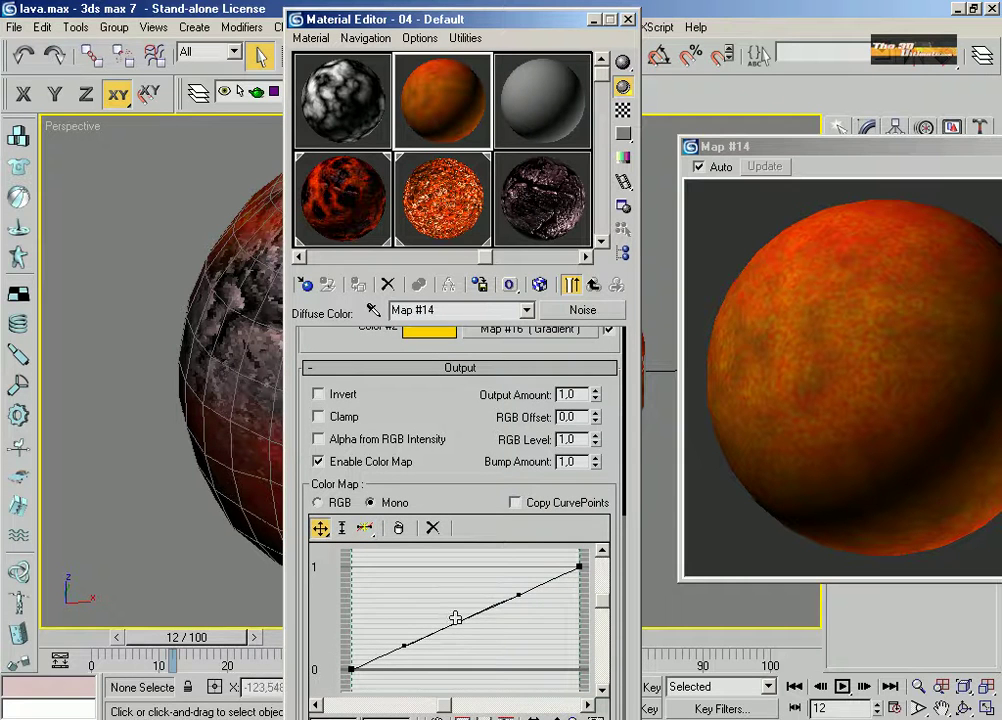
left_click_drag(455, 617, 449, 585)
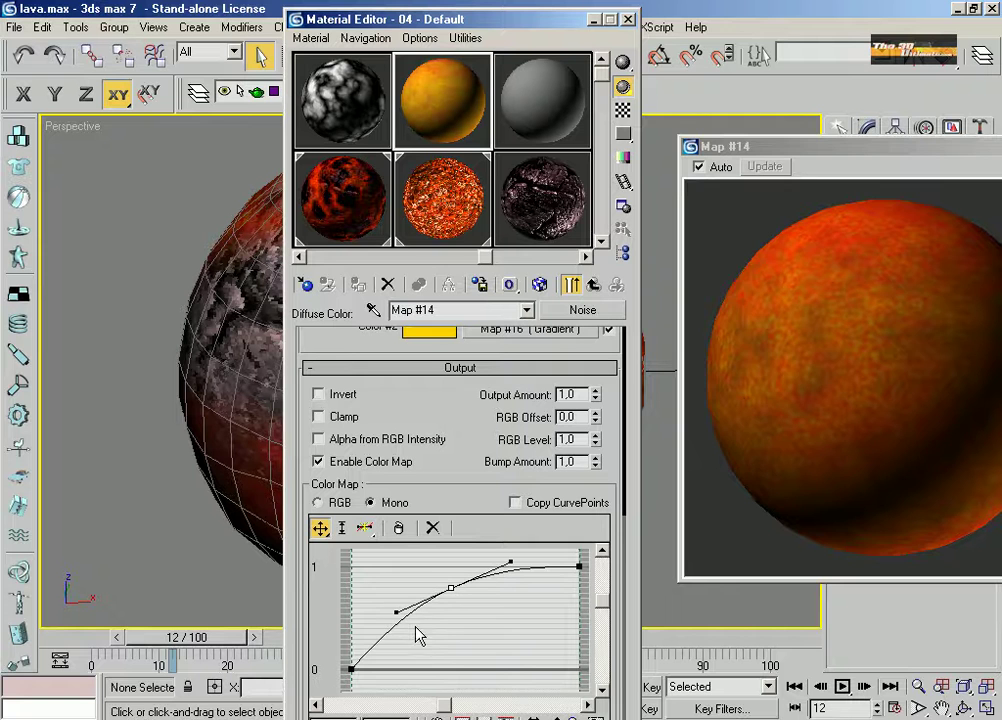
left_click_drag(397, 612, 421, 637)
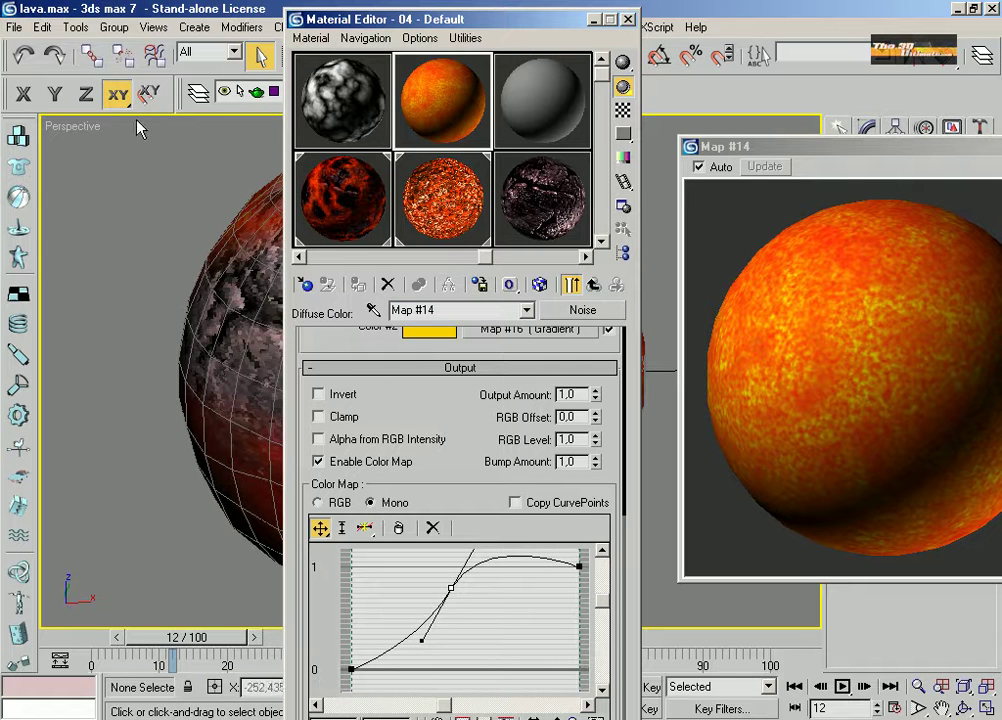
Enable Copy CurvePoints for the 04 - Default noise curve and compare its noise parameters with Step One in 09 - Default.
left_click(449, 222)
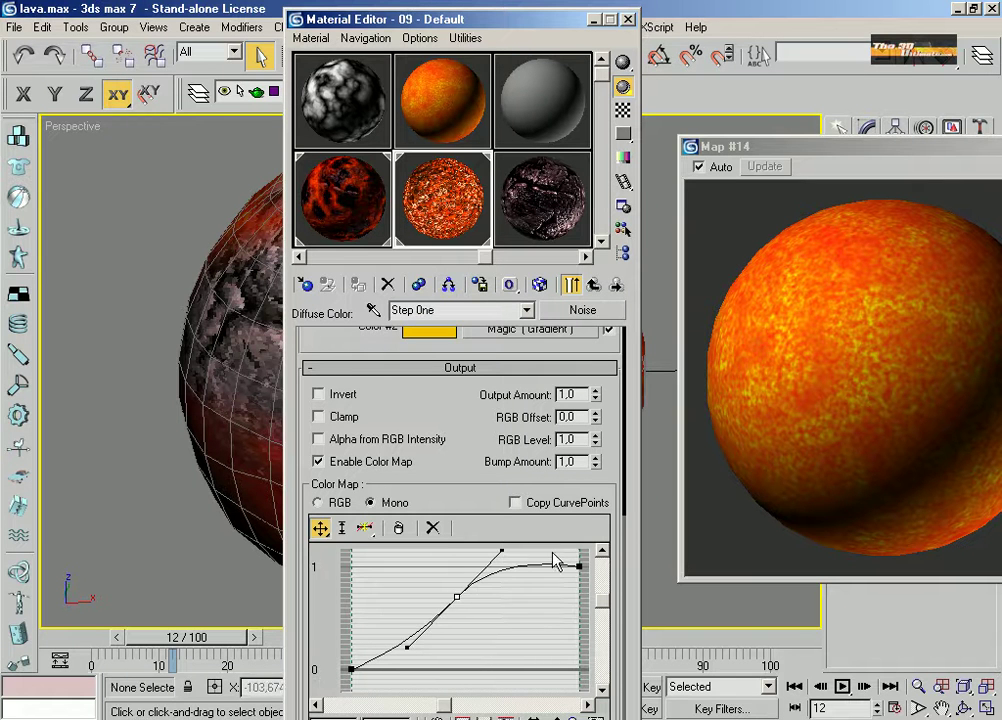
left_click(547, 512)
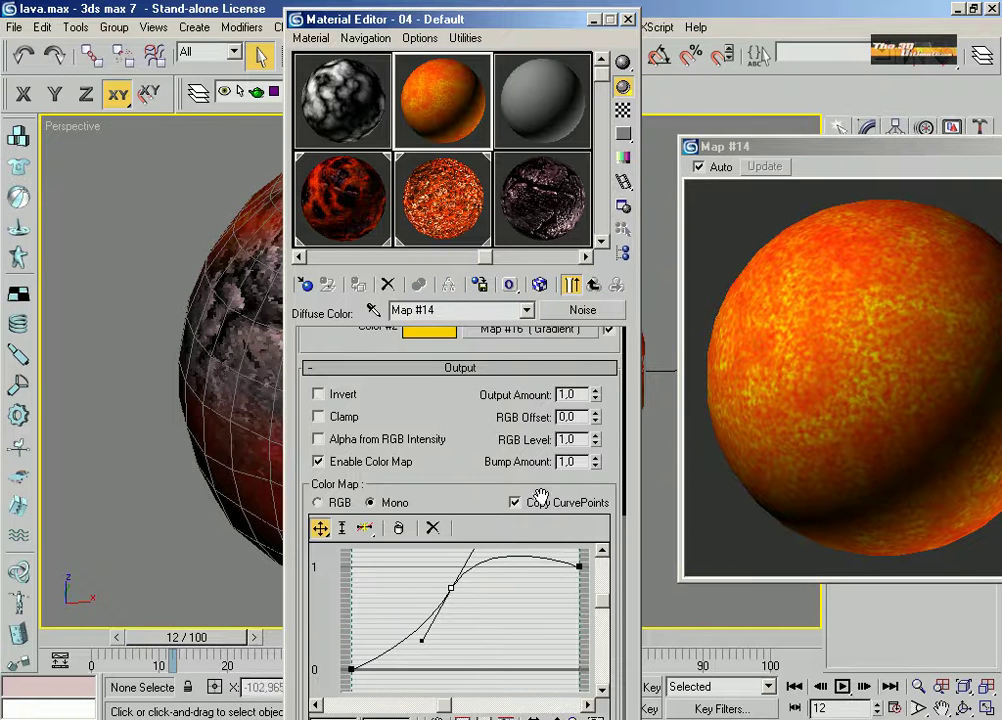
left_click(443, 229)
left_click_drag(452, 296, 497, 543)
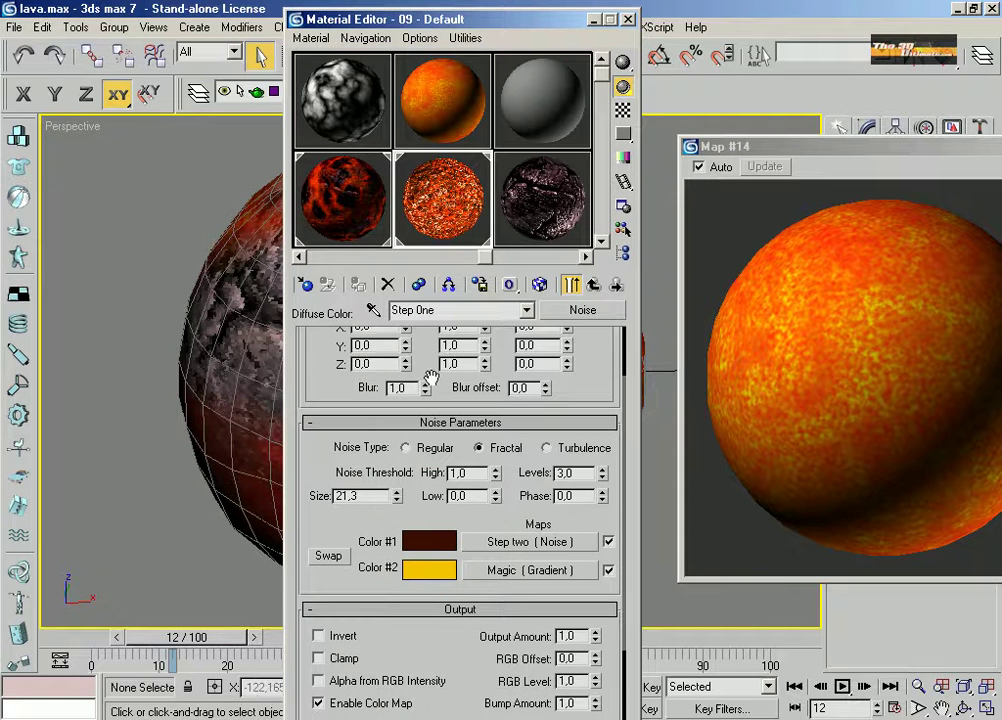
left_click(455, 140)
left_click(481, 175)
left_click(458, 108)
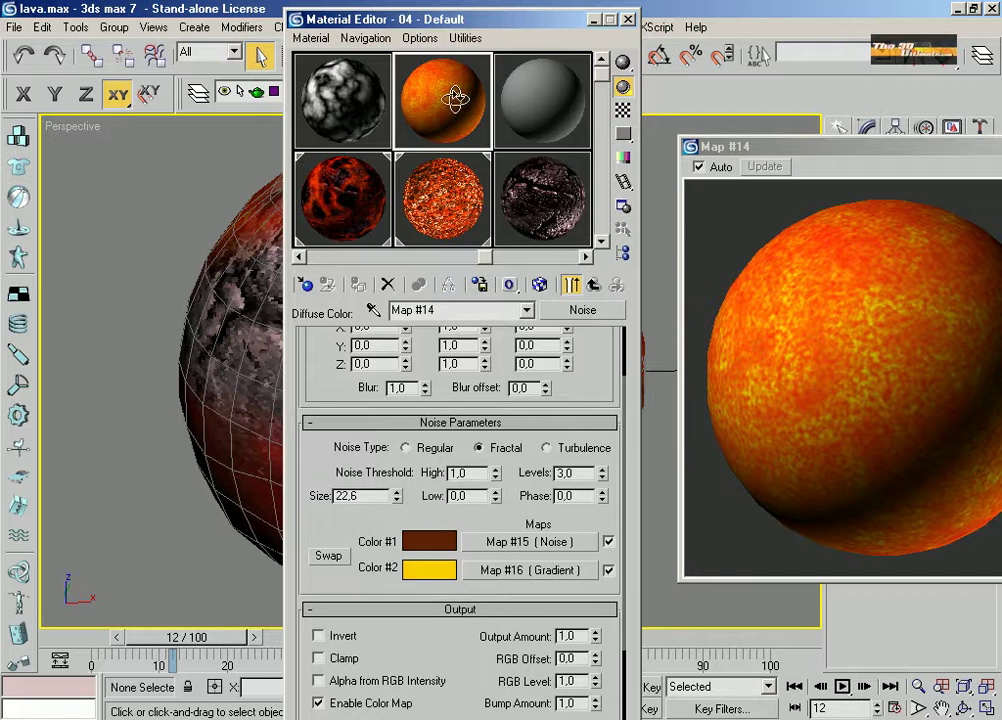
Return 04 - Default to its top level, expand its map list, and examine the map assignments and amounts of 09 - Default.
left_click(593, 286)
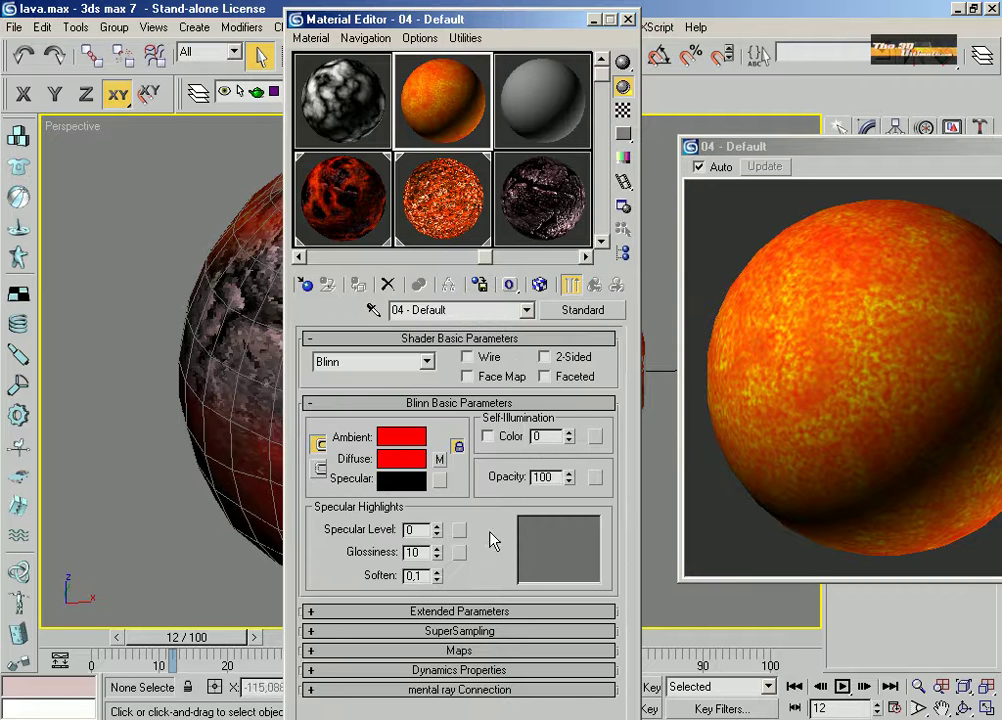
left_click(470, 651)
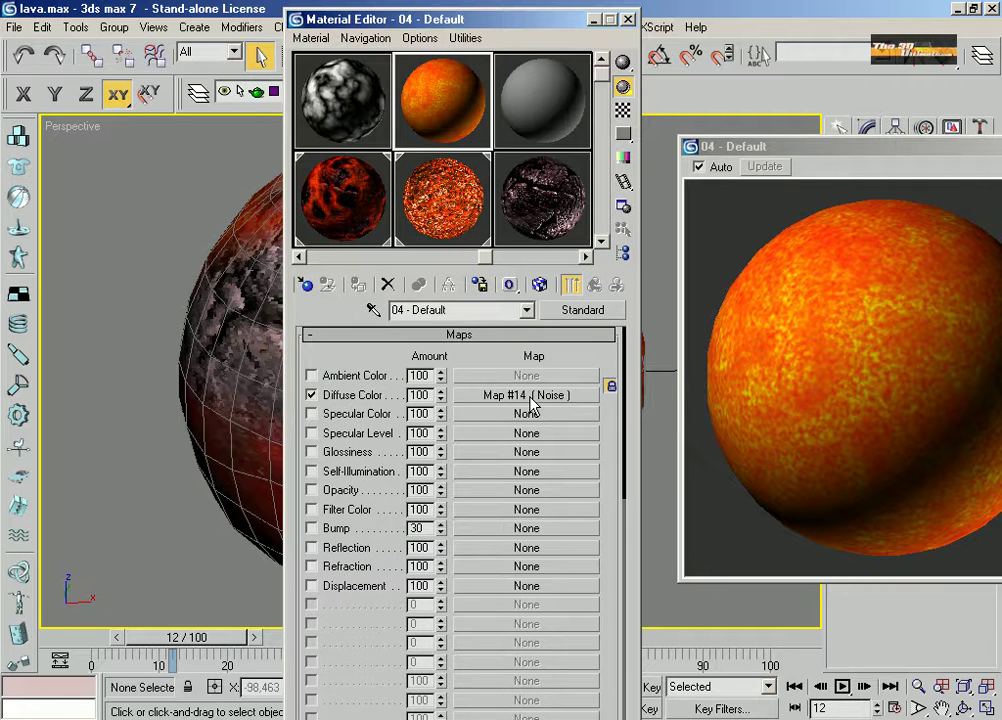
left_click(457, 225)
left_click(593, 286)
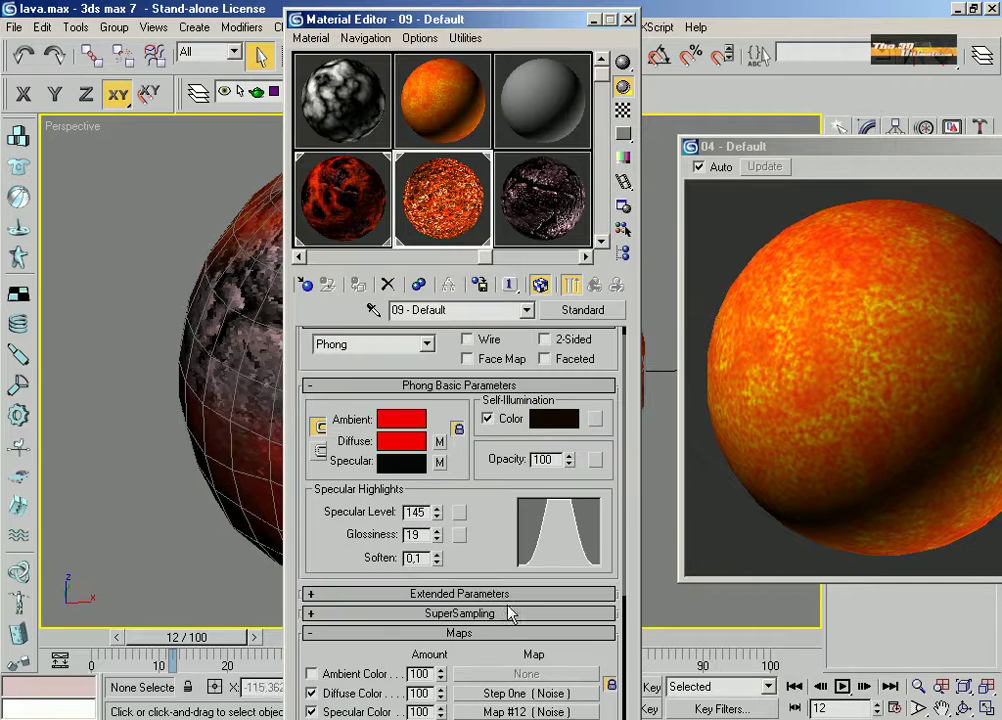
scroll(488, 640, "down", 5)
scroll(438, 645, "down", 1)
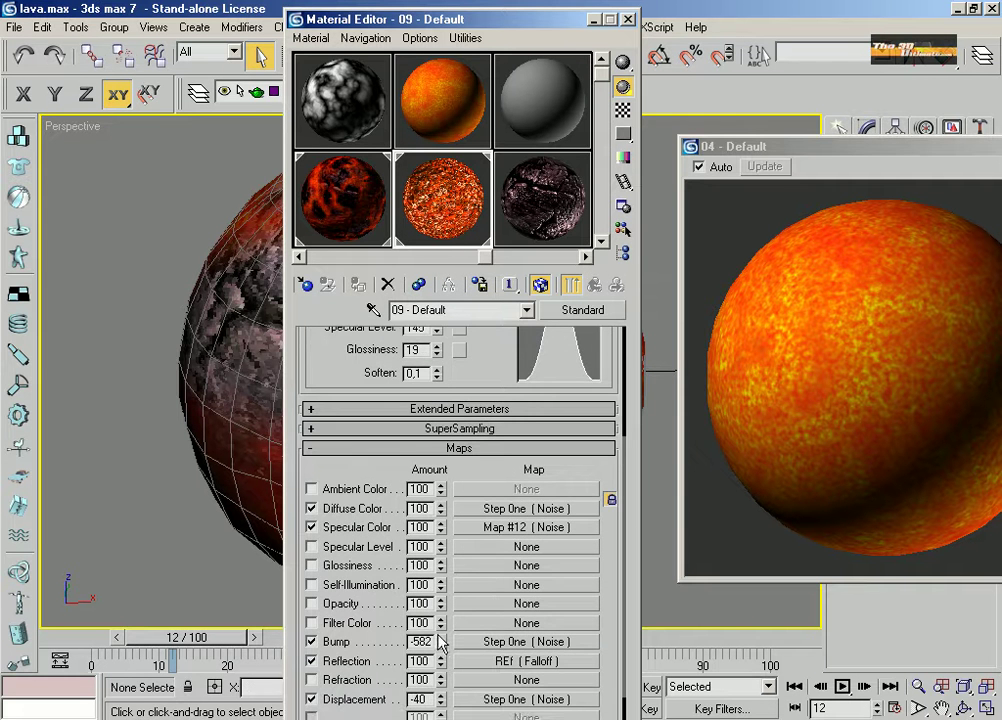
scroll(500, 652, "down", 1)
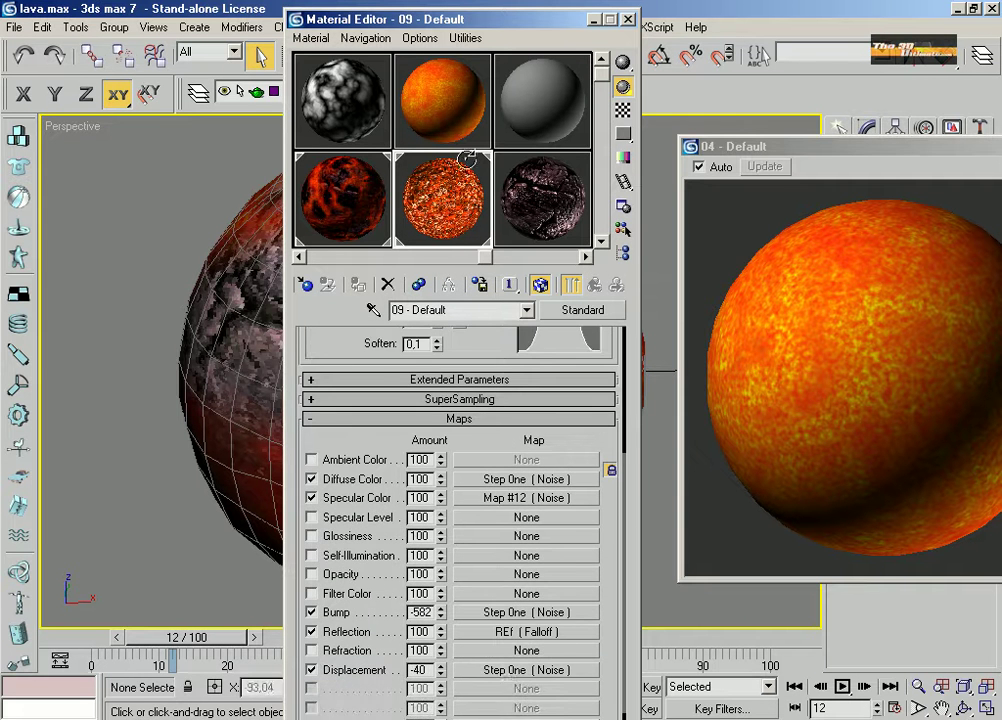
Copy the diffuse color noise map of 04 - Default to its Bump slot as an instance.
left_click(441, 100)
right_click(530, 395)
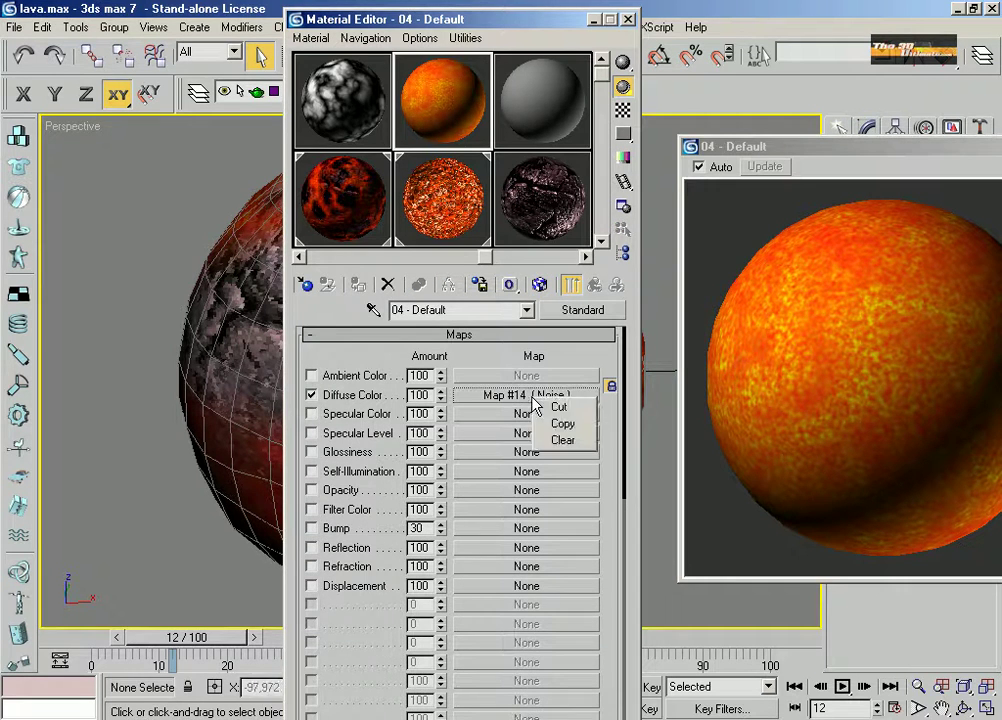
left_click_drag(510, 397, 490, 530)
left_click(418, 388)
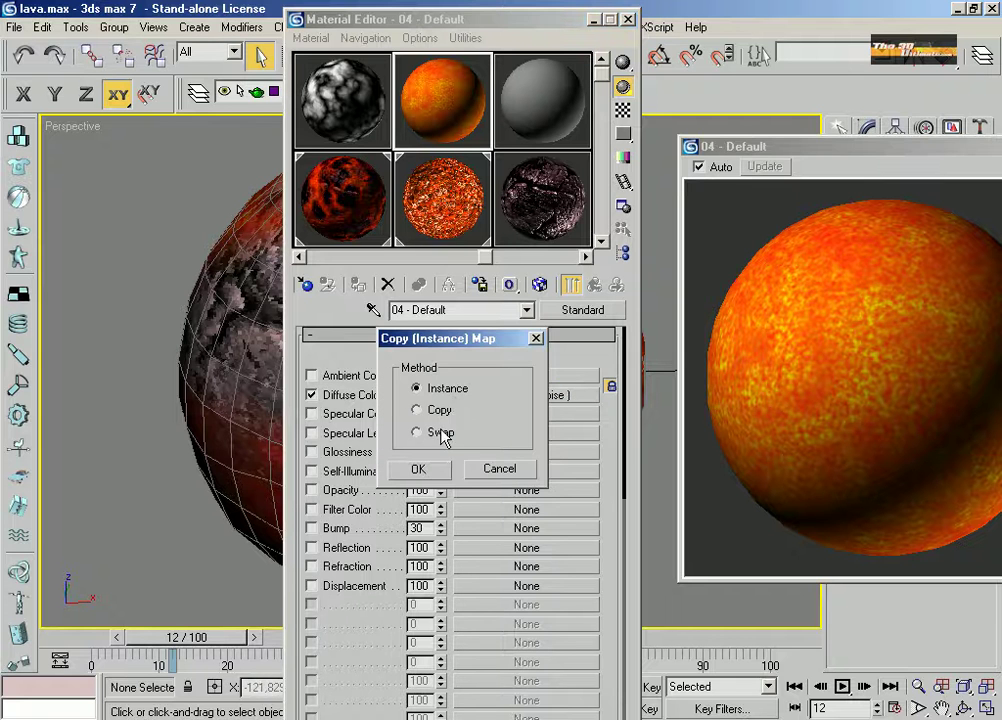
left_click(420, 469)
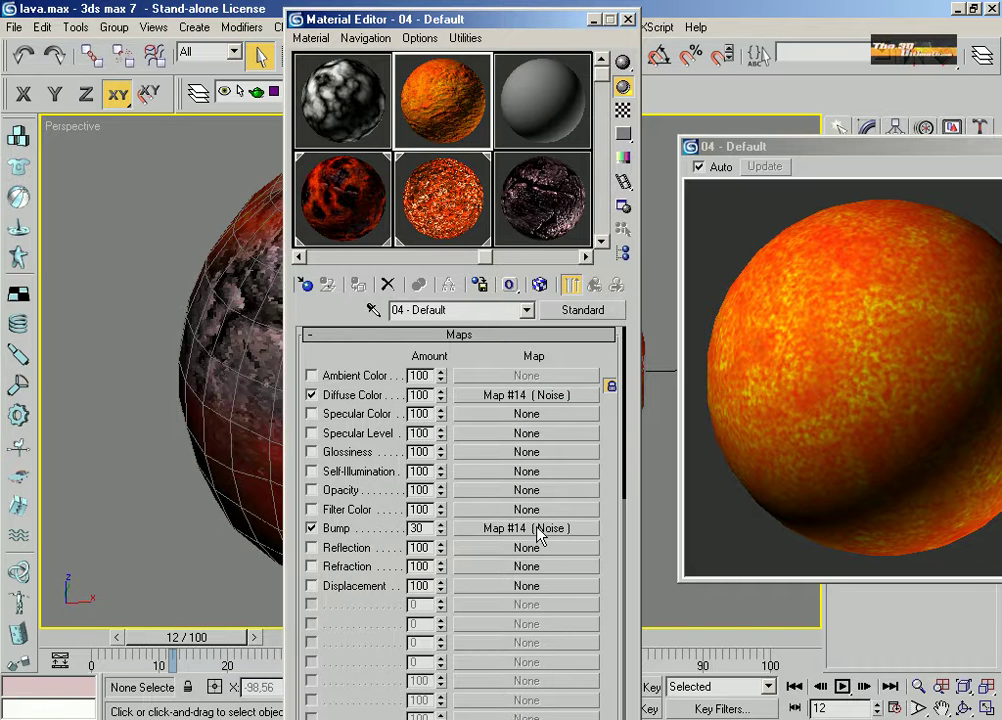
Copy the 04 - Default noise map to its Reflection and Displacement slots as instances.
left_click(436, 470)
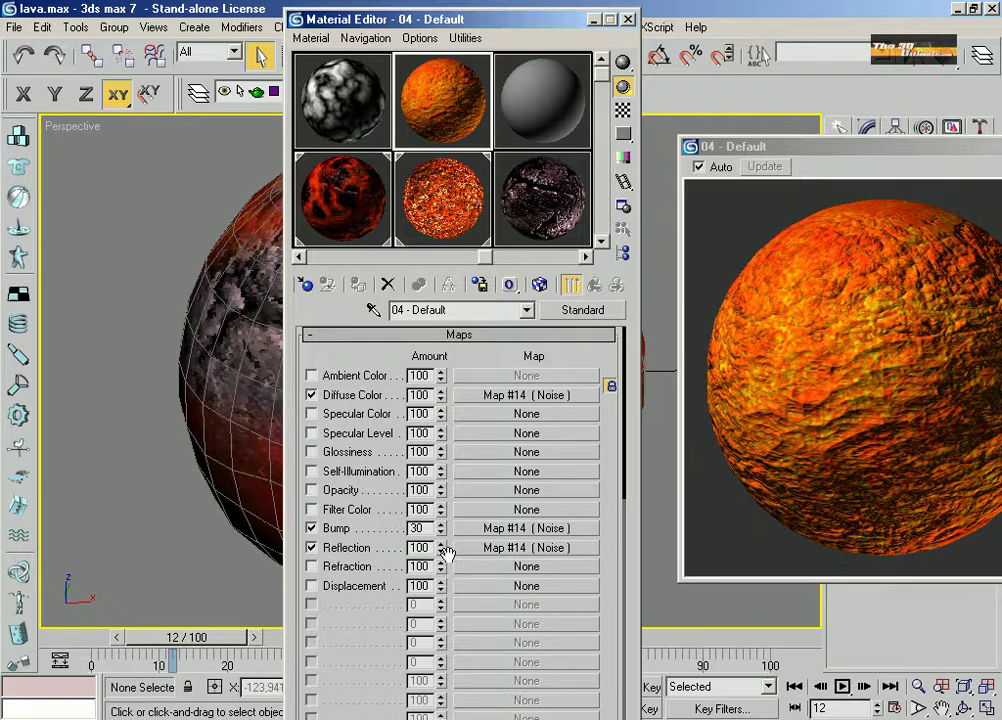
left_click_drag(527, 550, 507, 590)
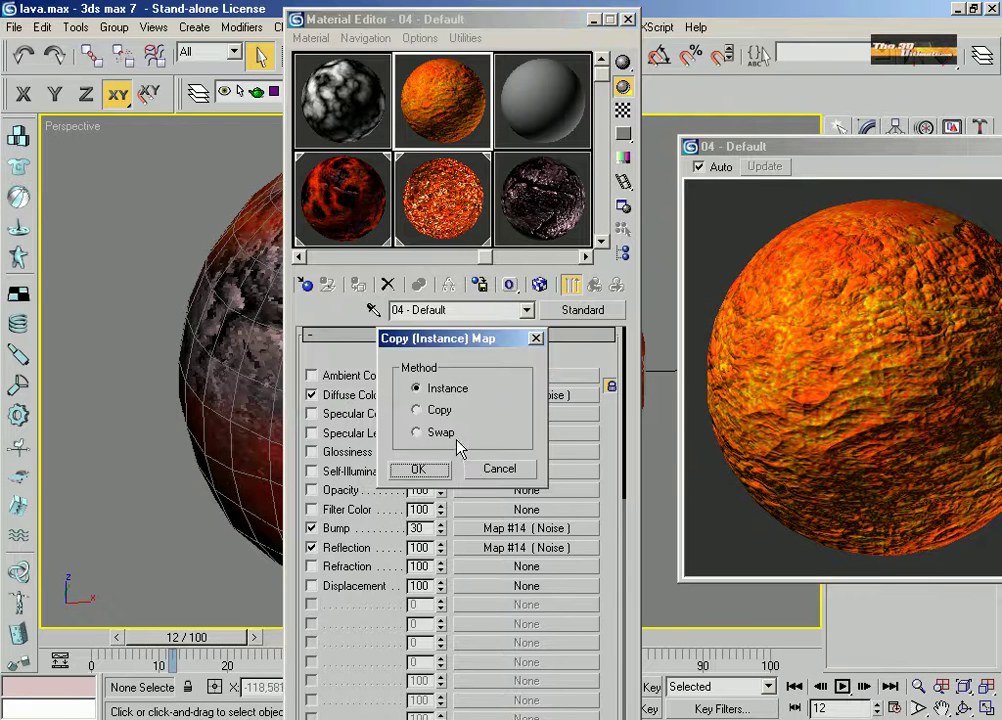
left_click(420, 469)
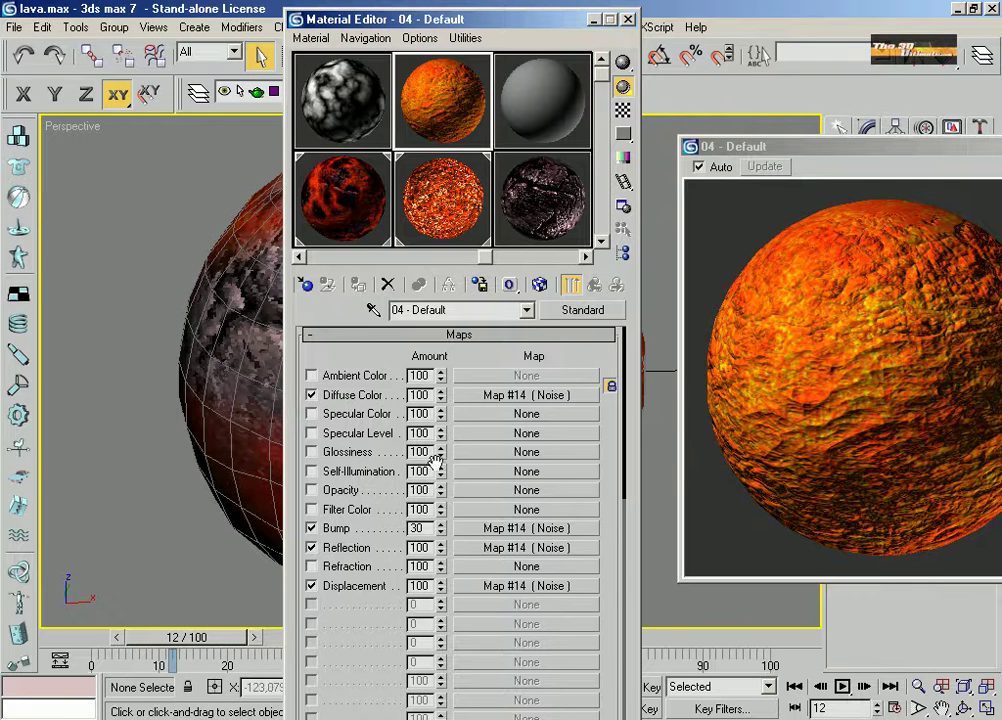
Set the displacement amount of 04 - Default to 10.
left_click_drag(413, 597, 413, 590)
double_click(422, 579)
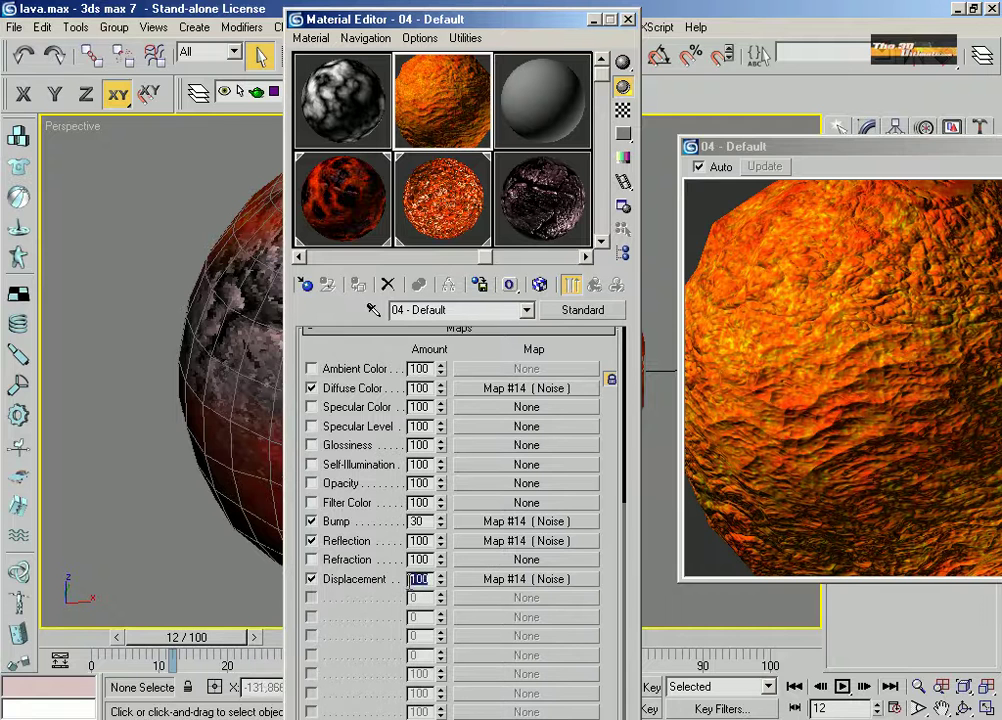
type("10")
key("Return")
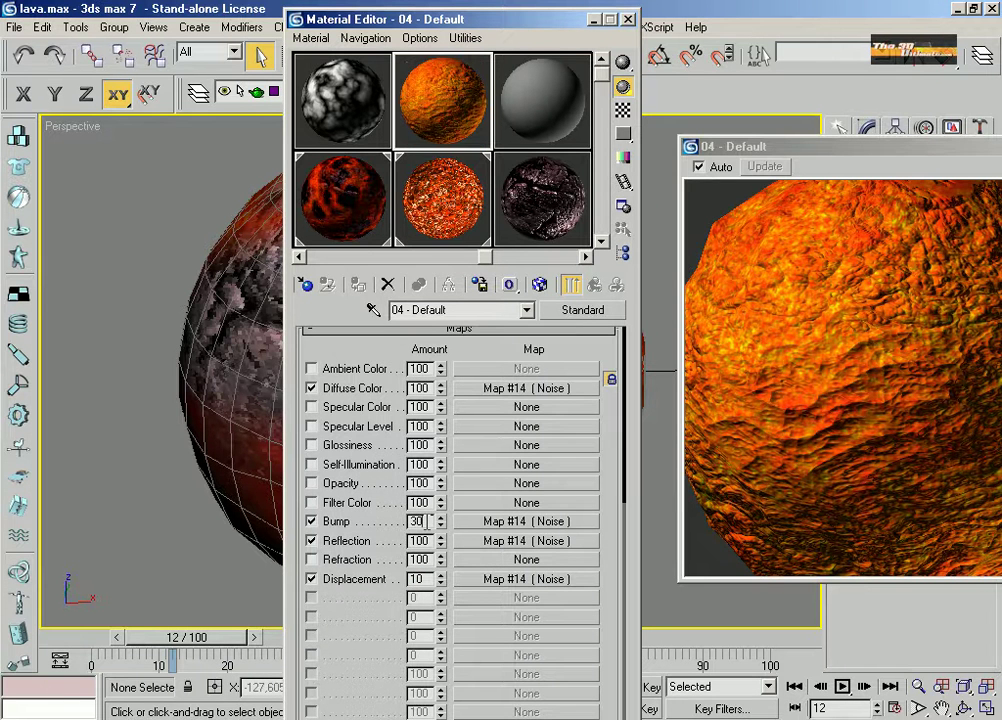
Check the bump amount of 09 - Default and set the bump amount of 04 - Default to -528.
left_click(454, 226)
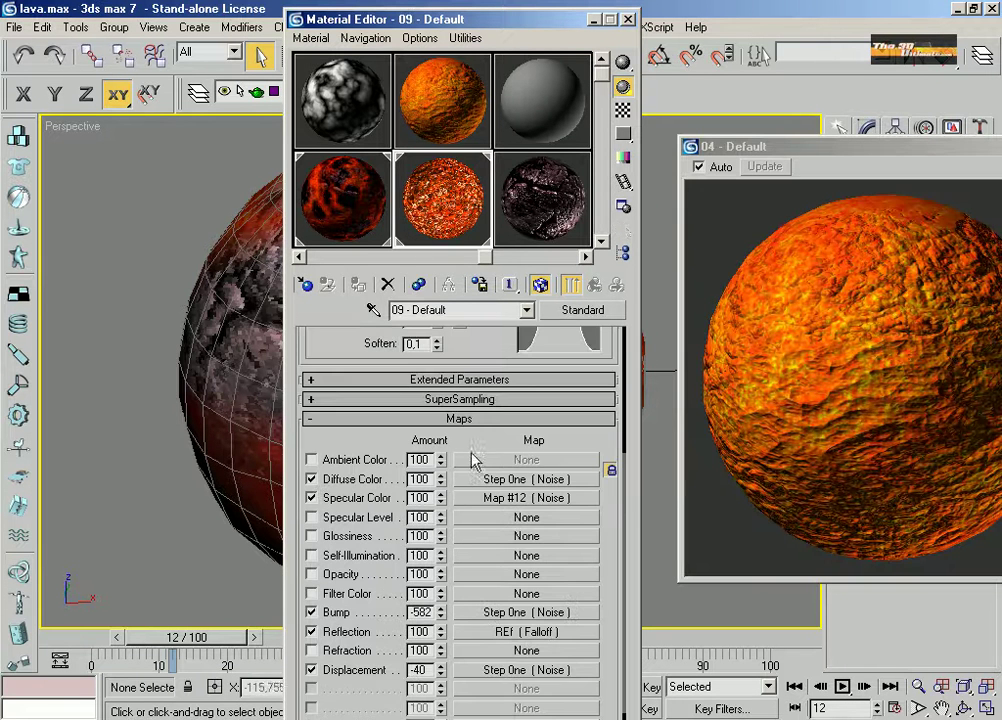
left_click(443, 132)
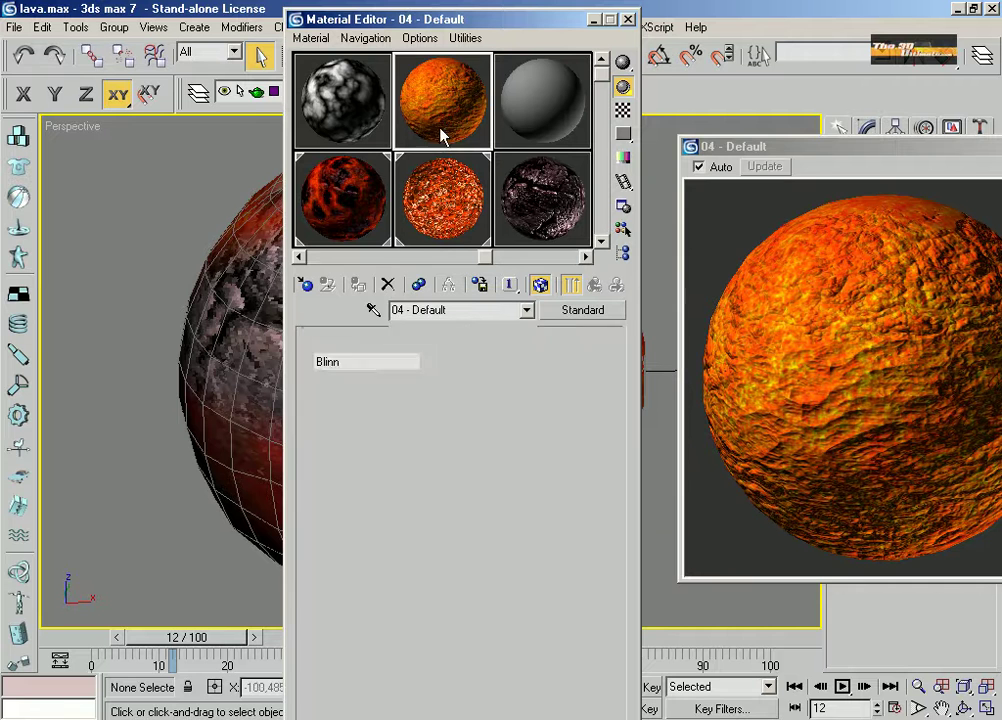
left_click_drag(426, 521, 410, 521)
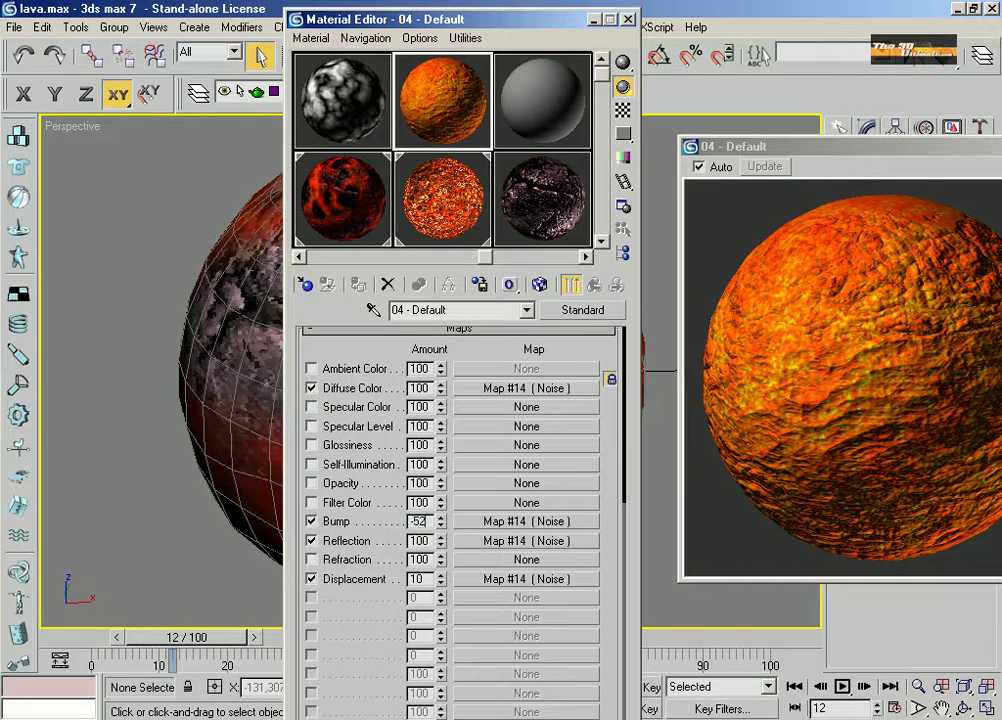
key("Return")
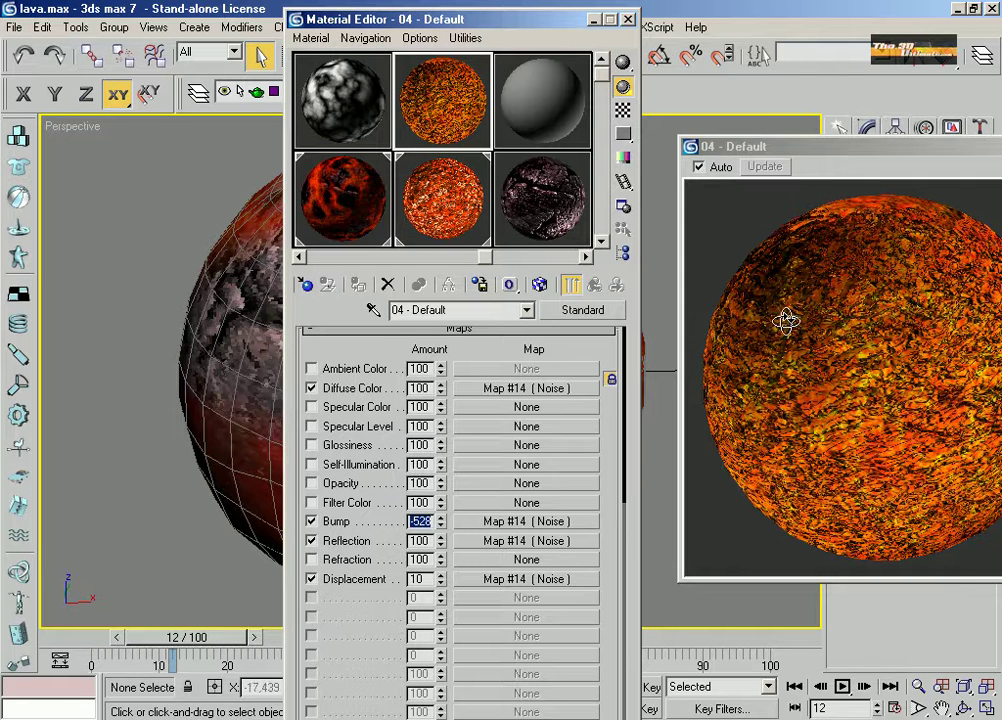
Assign a new Noise map to the Specular Color slot of 04 - Default and close the enlarged sample preview.
left_click(464, 407)
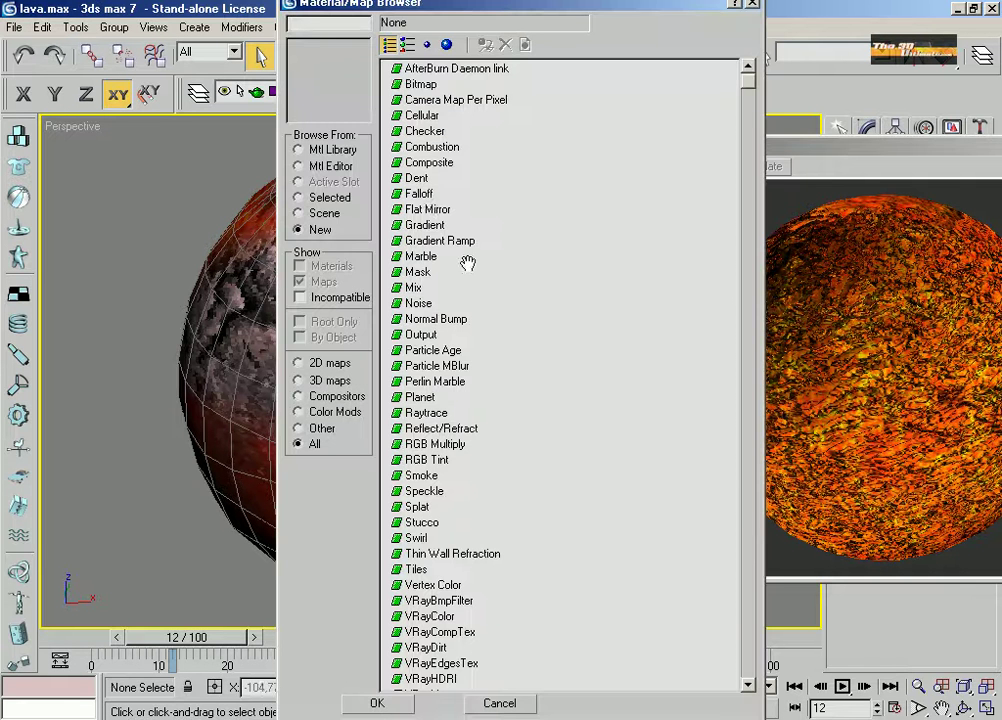
left_click(415, 304)
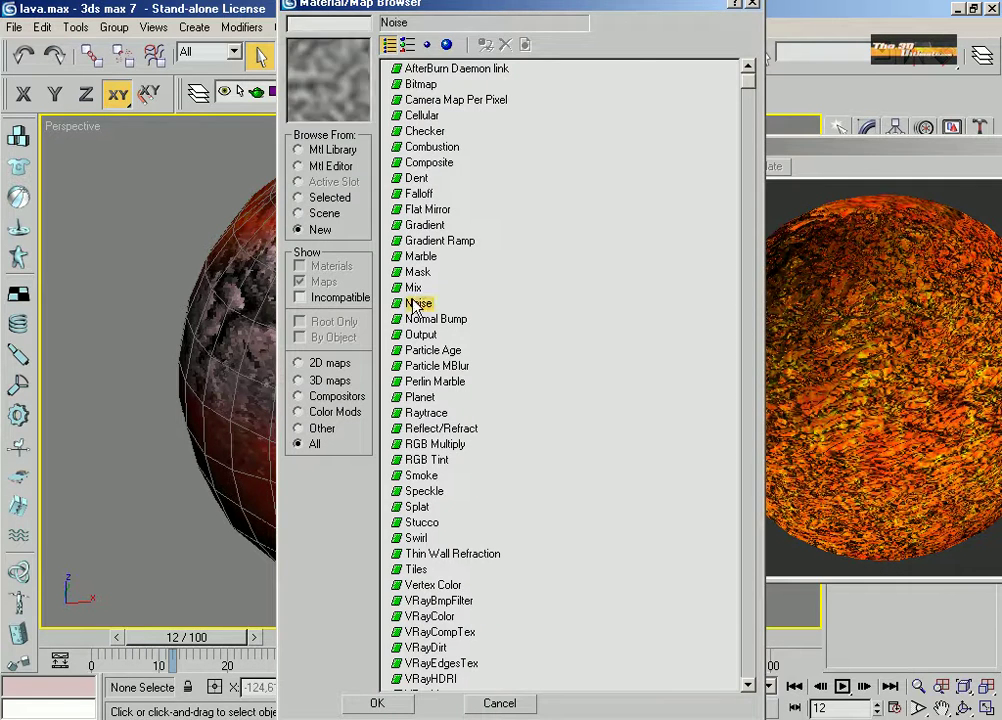
double_click(415, 304)
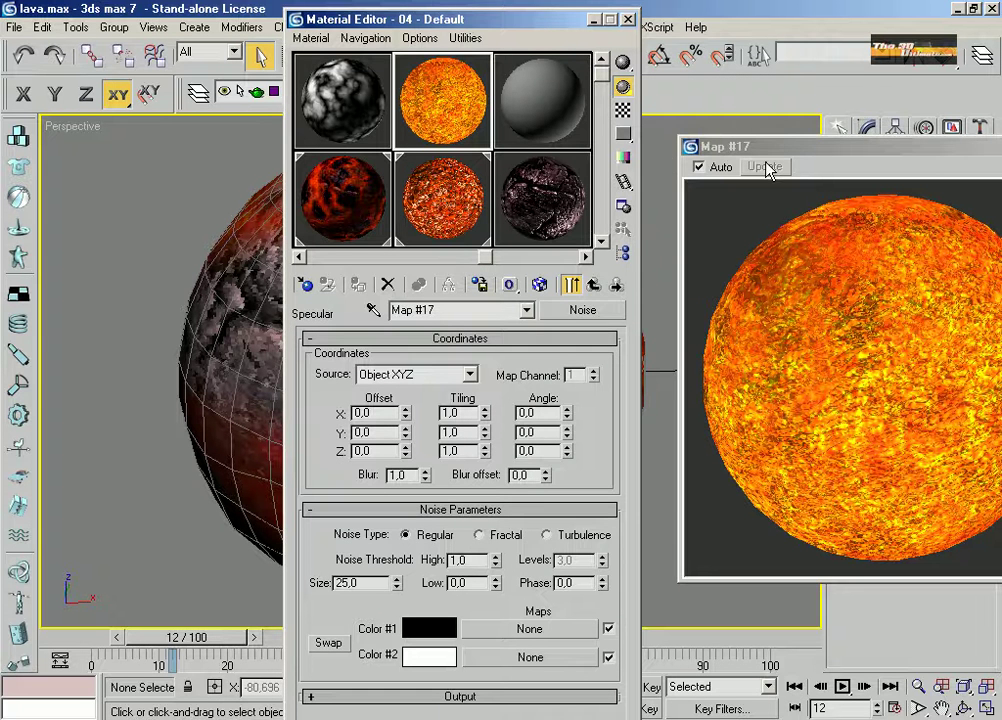
left_click_drag(766, 147, 610, 149)
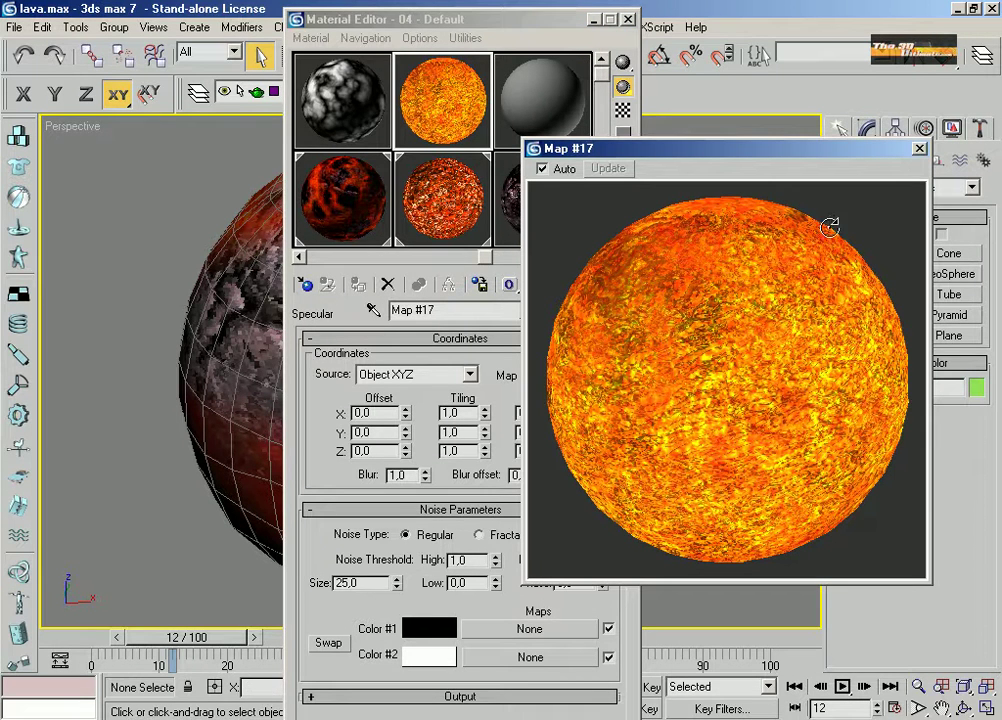
left_click(919, 151)
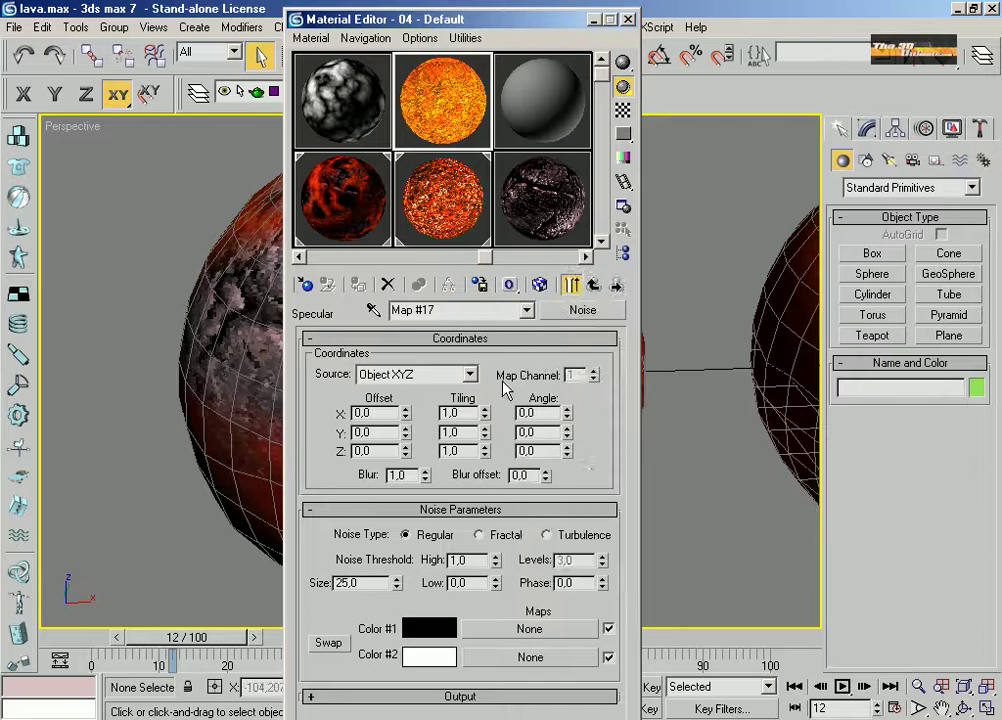
Rename the 04 - Default material to Lava and save it to the material library.
left_click(571, 284)
left_click(472, 313)
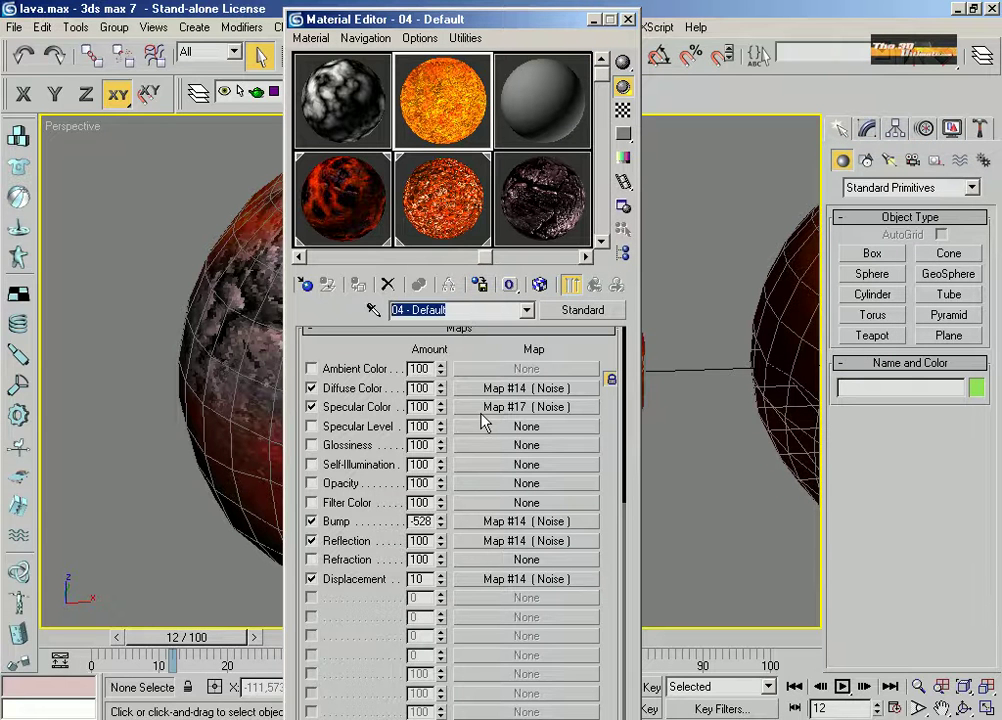
type("Lava")
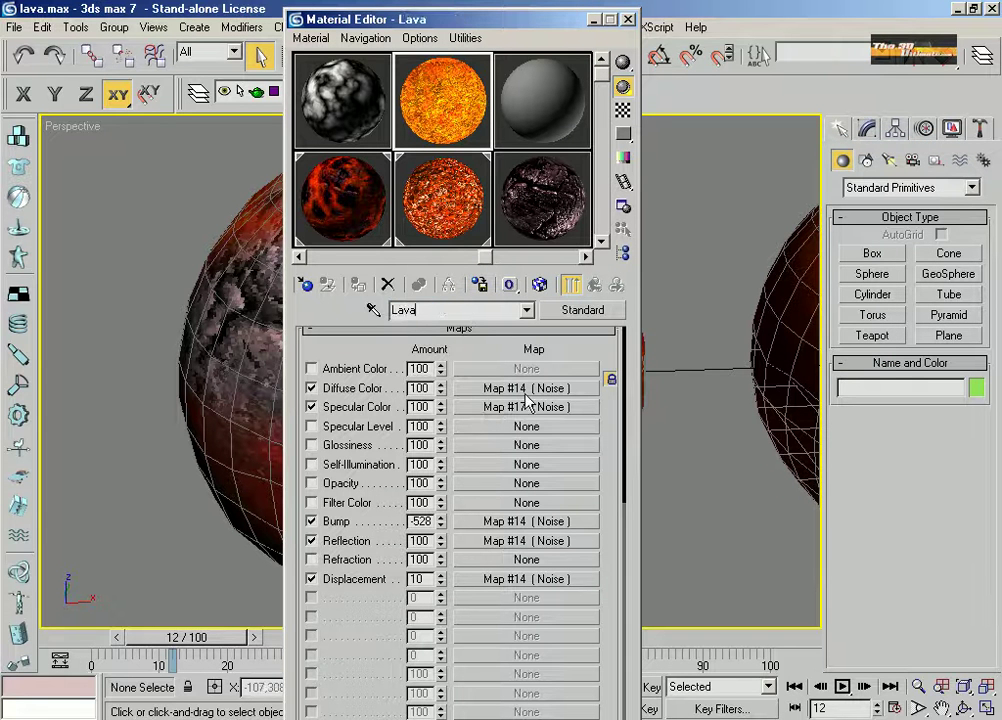
left_click(479, 285)
left_click(416, 441)
Load the Ground_Grey_Dirt2 material from the material library into the unused grey sample slot.
left_click(559, 212)
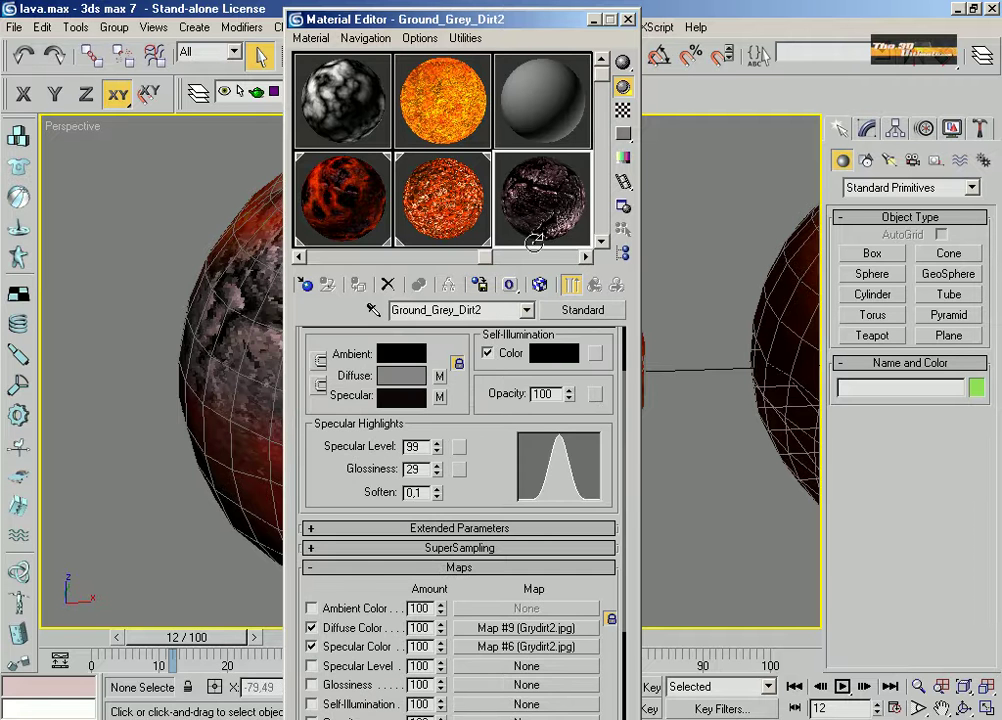
left_click(557, 113)
left_click(571, 309)
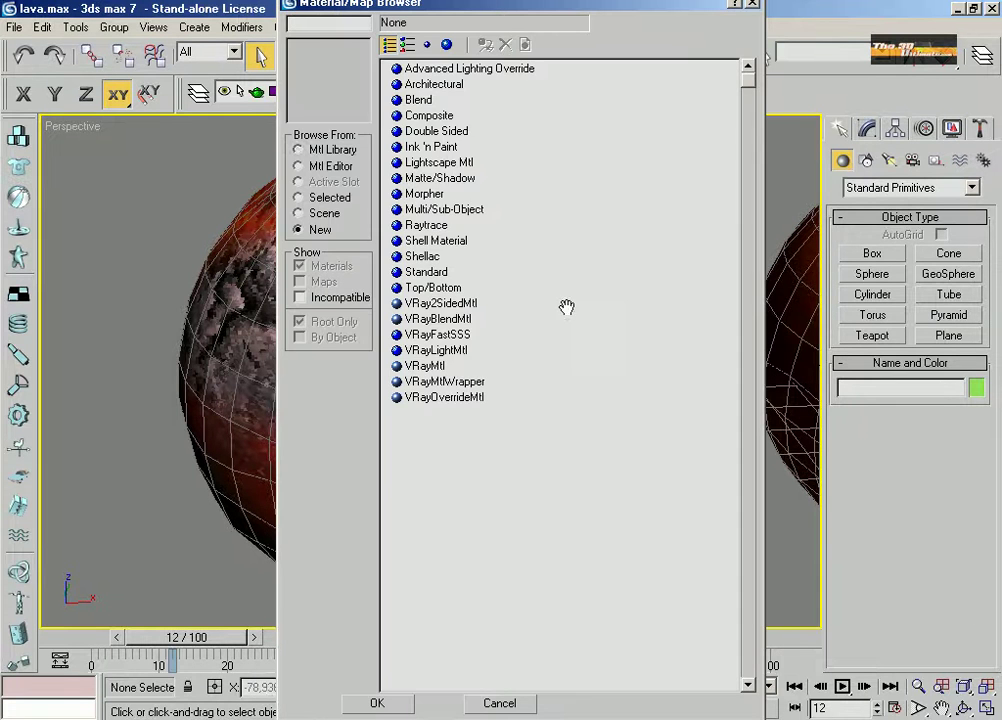
left_click(350, 150)
left_click(427, 44)
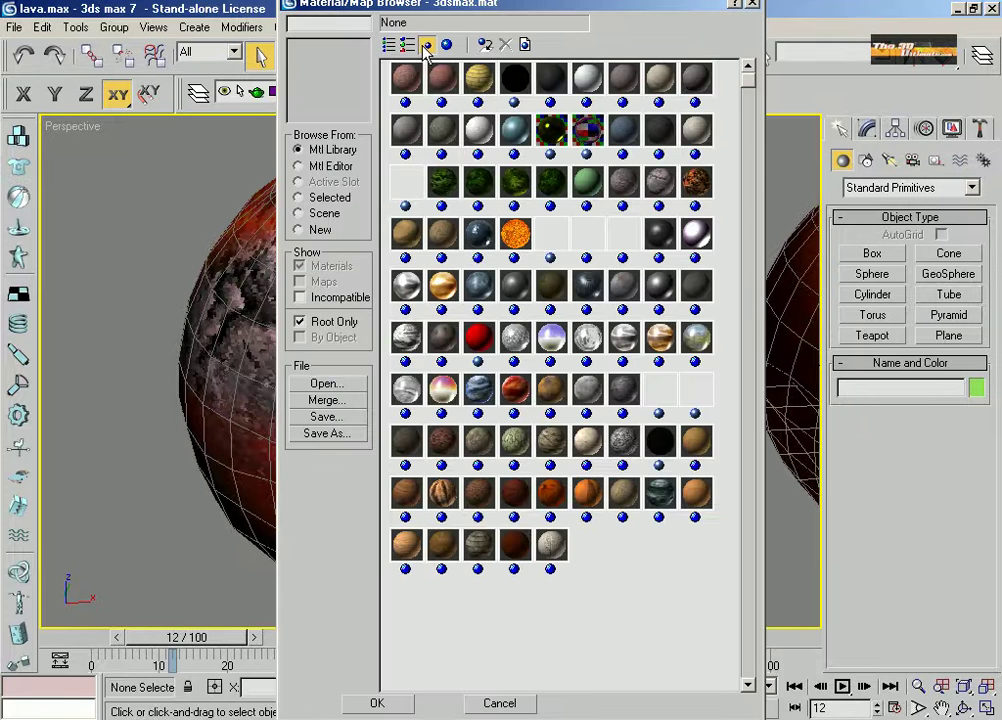
double_click(660, 193)
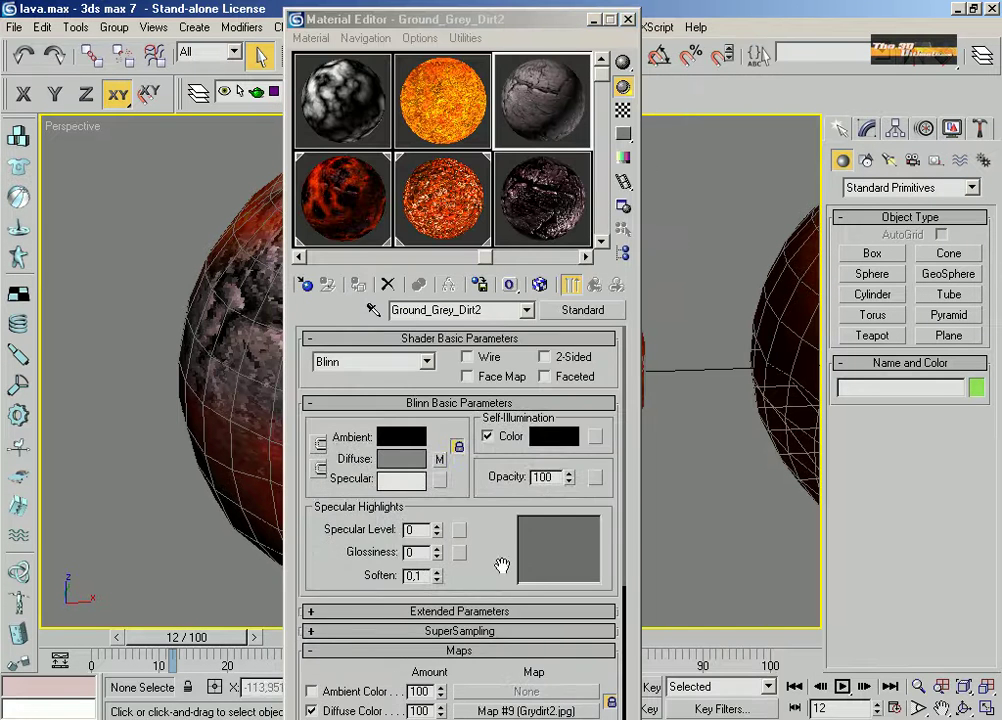
Set the bump amount of Ground_Grey_Dirt2 to 112 and its diffuse bitmap's Output Amount to 0,85, RGB Level to 0,89 and Bump Amount to 0,76.
left_click_drag(502, 566, 508, 331)
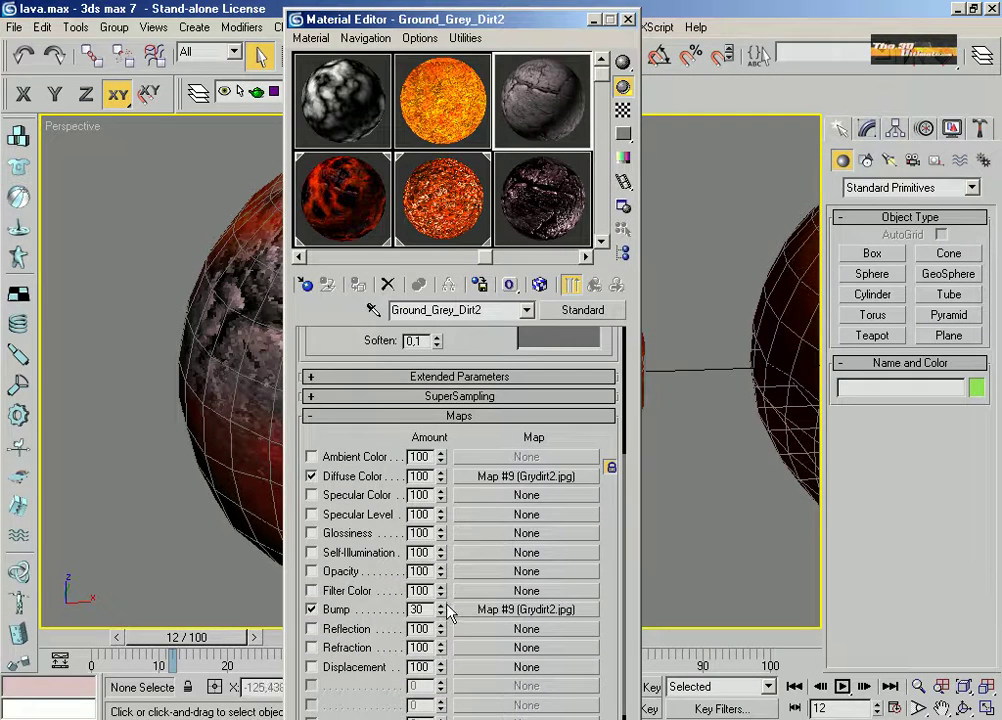
left_click_drag(440, 613, 447, 537)
left_click(526, 476)
scroll(407, 615, "down", 1)
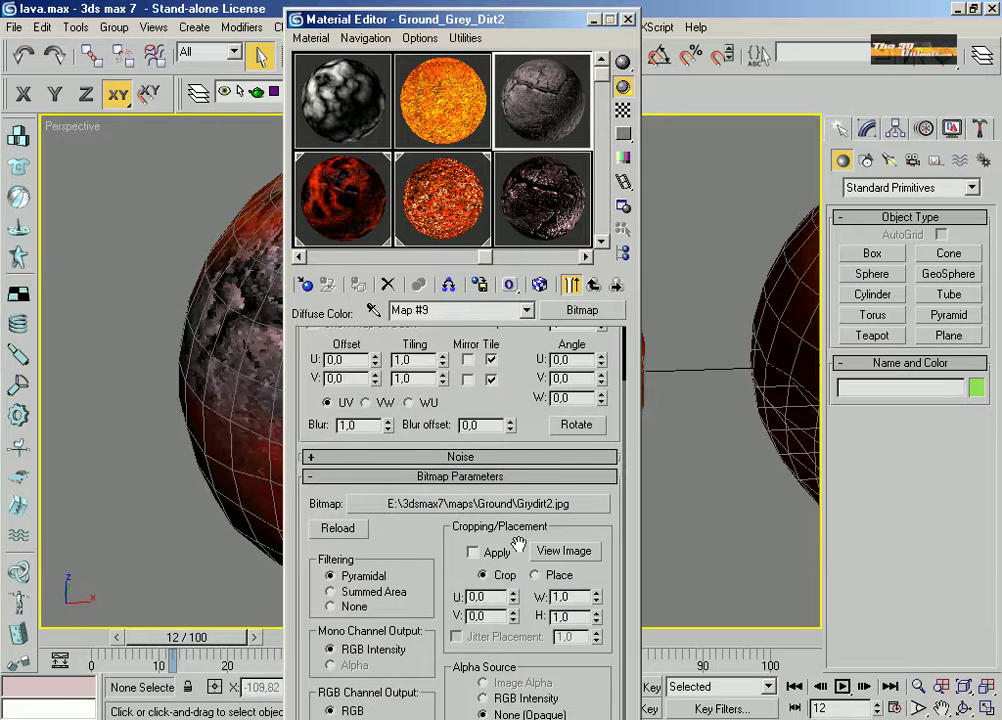
left_click(423, 481)
left_click(428, 580)
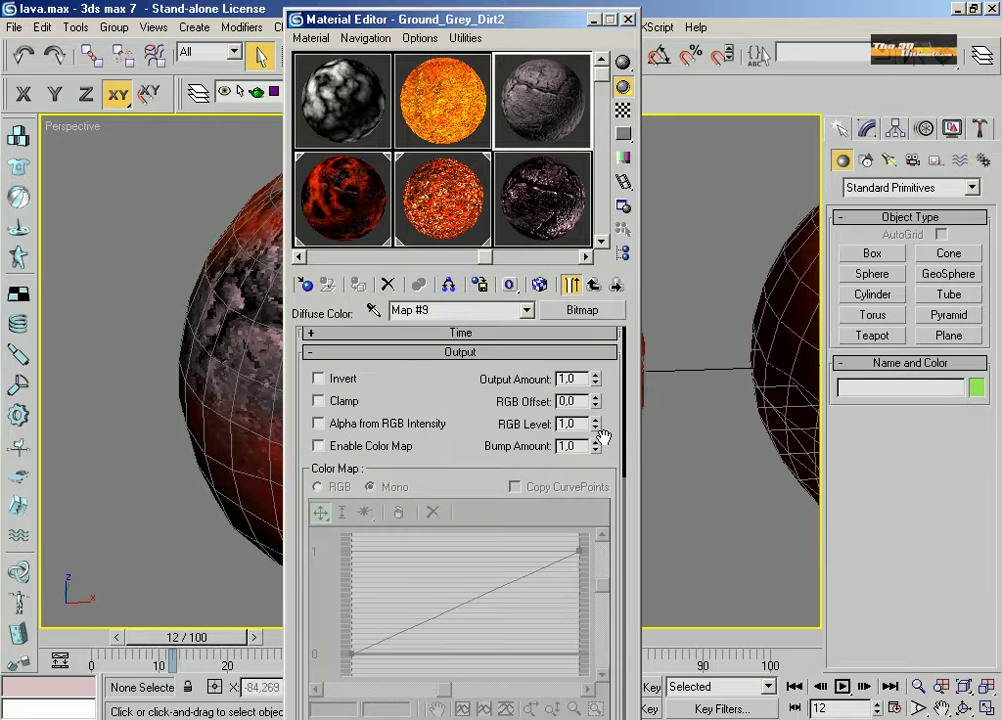
left_click_drag(595, 380, 596, 466)
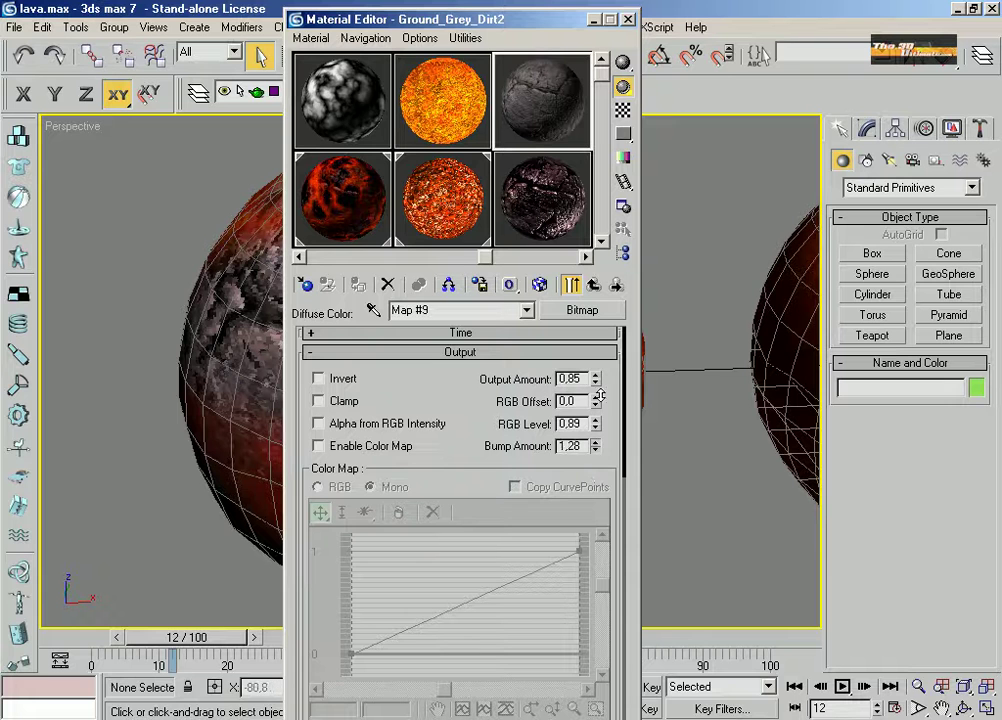
left_click_drag(596, 446, 599, 452)
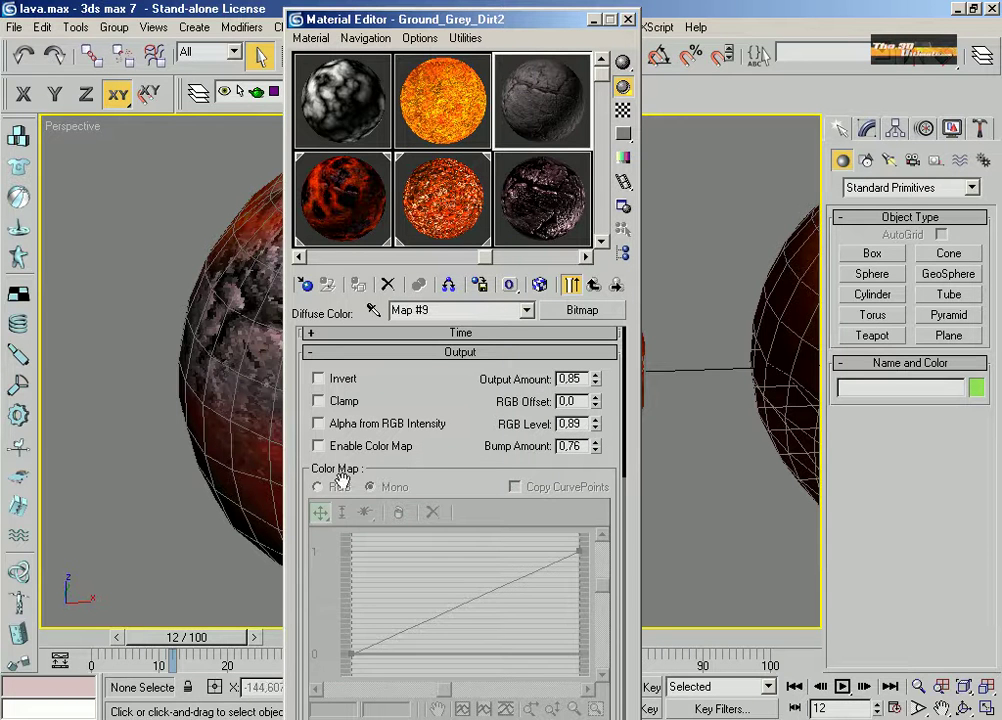
Enable the bitmap's color map, add a Bezier point mid-curve and lower it to about 0,569 / 0,218 with adjusted handles.
left_click(319, 446)
left_click(366, 512)
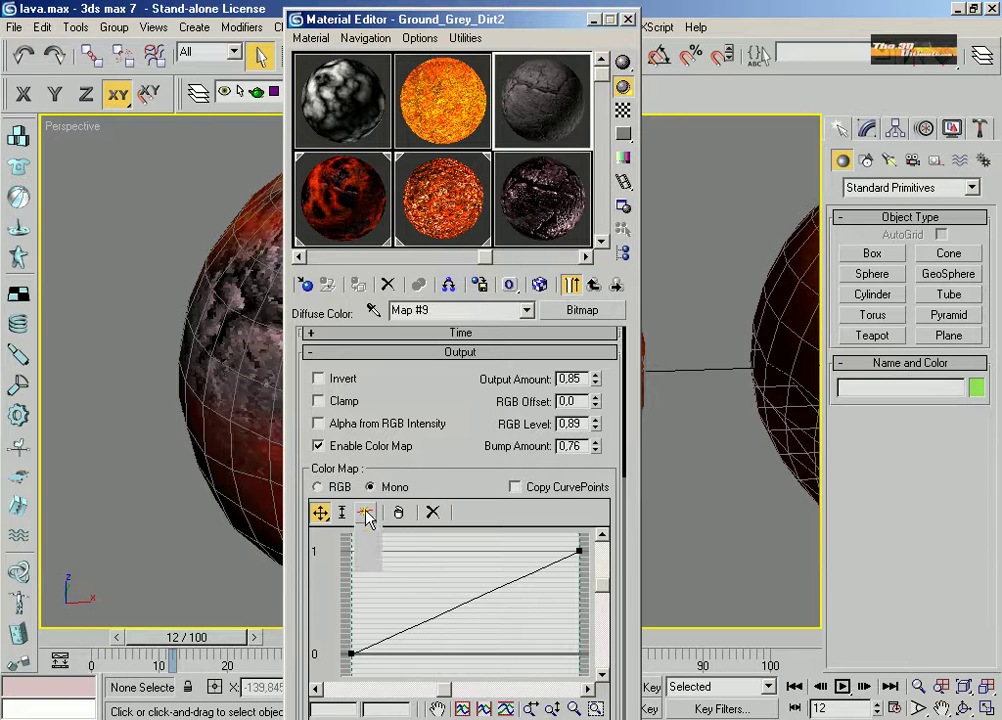
left_click_drag(366, 512, 366, 555)
left_click(459, 605)
left_click(320, 512)
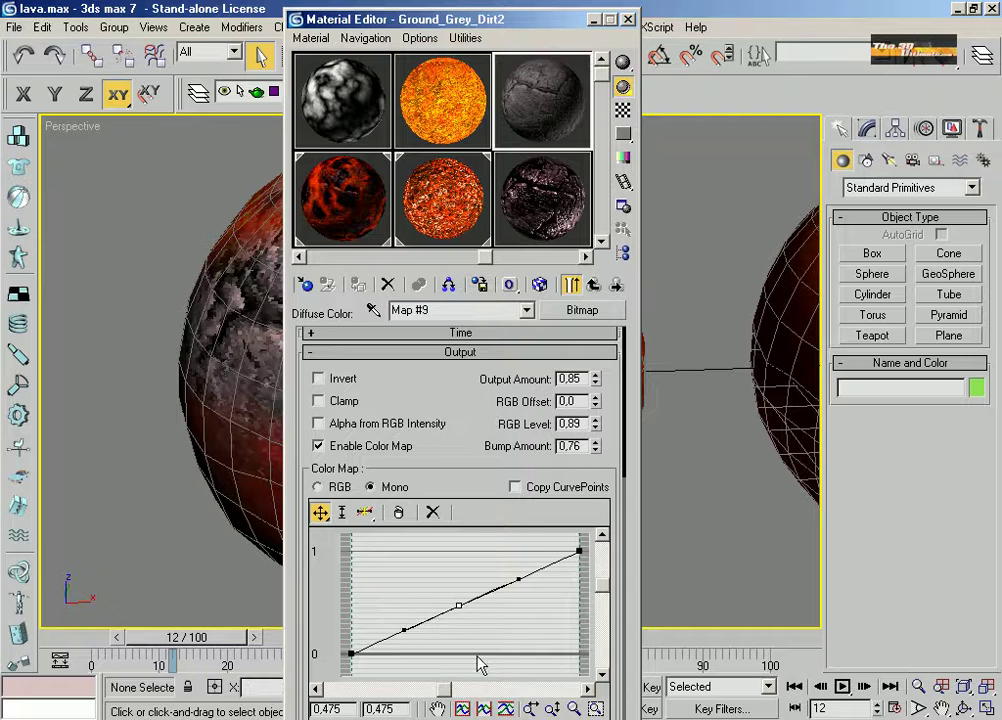
left_click_drag(460, 608, 480, 632)
mouse_move(540, 604)
left_mouse_down()
mouse_move(537, 642)
mouse_move(541, 608)
mouse_move(525, 615)
left_mouse_up()
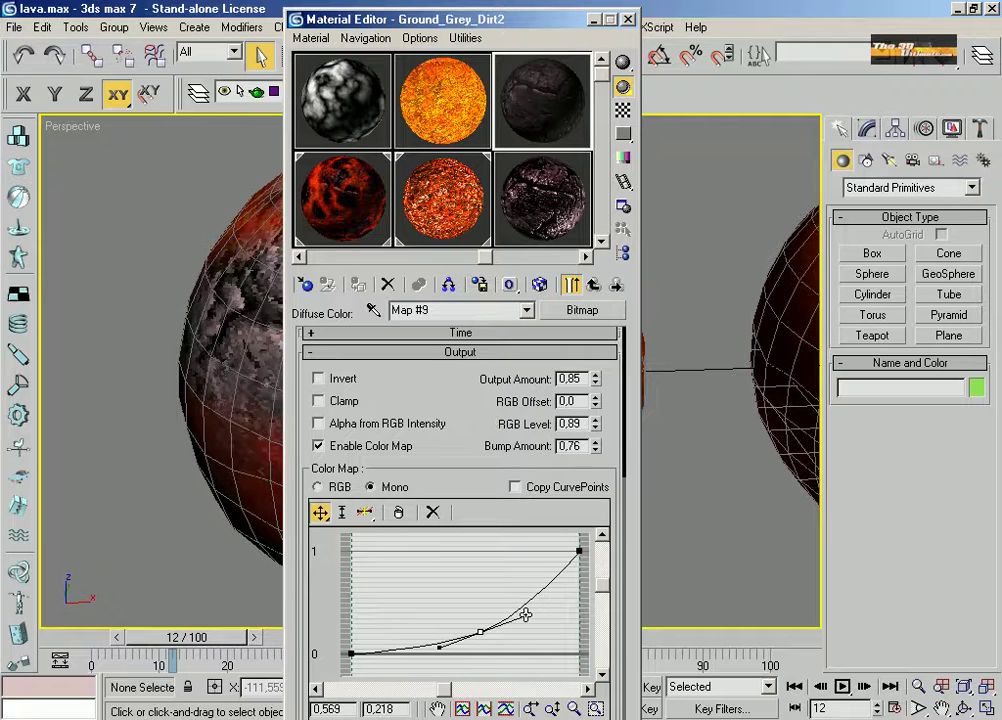
Set the bitmap's Output Amount to 1,35 and copy the diffuse map of Ground_Grey_Dirt2 onto its Bump slot.
mouse_move(595, 384)
left_mouse_down()
mouse_move(596, 334)
mouse_move(595, 377)
mouse_move(595, 364)
left_mouse_up()
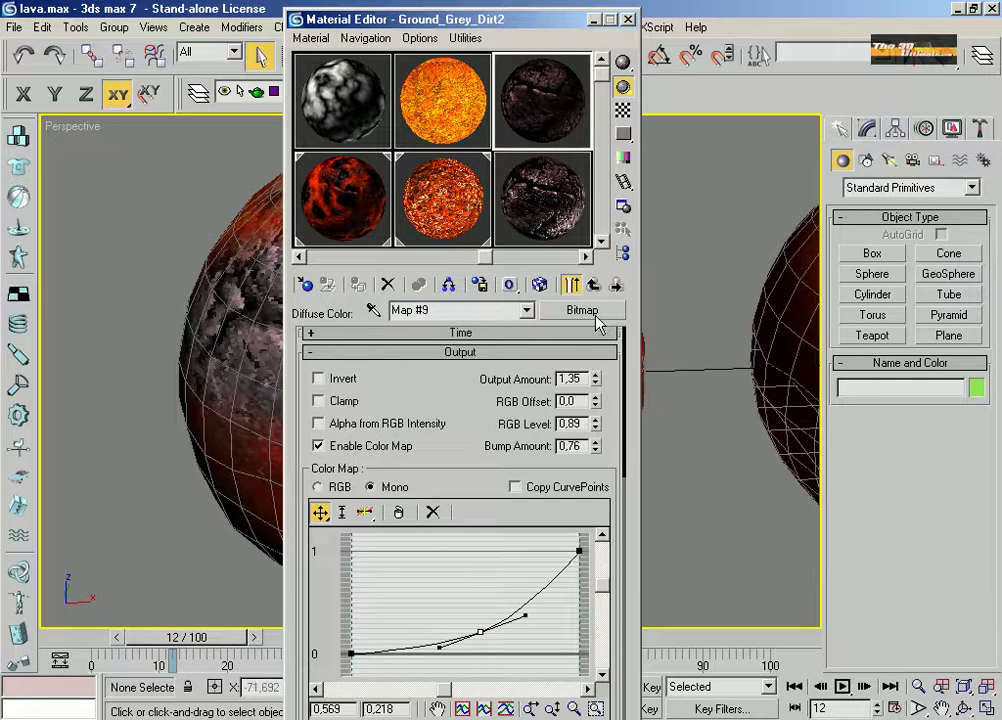
left_click(593, 285)
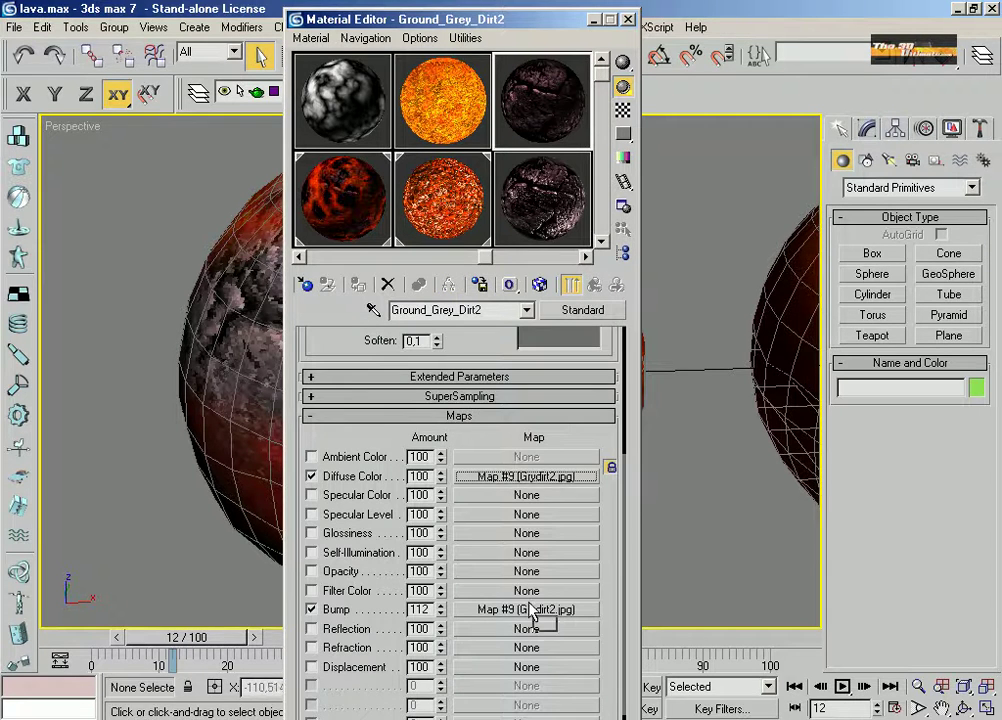
left_click_drag(530, 476, 521, 606)
Switch Ground_Grey_Dirt2 to the Phong shader with Specular Level 26 and Glossiness 29.
left_click_drag(499, 443, 499, 626)
left_click_drag(463, 407, 454, 581)
left_click(405, 362)
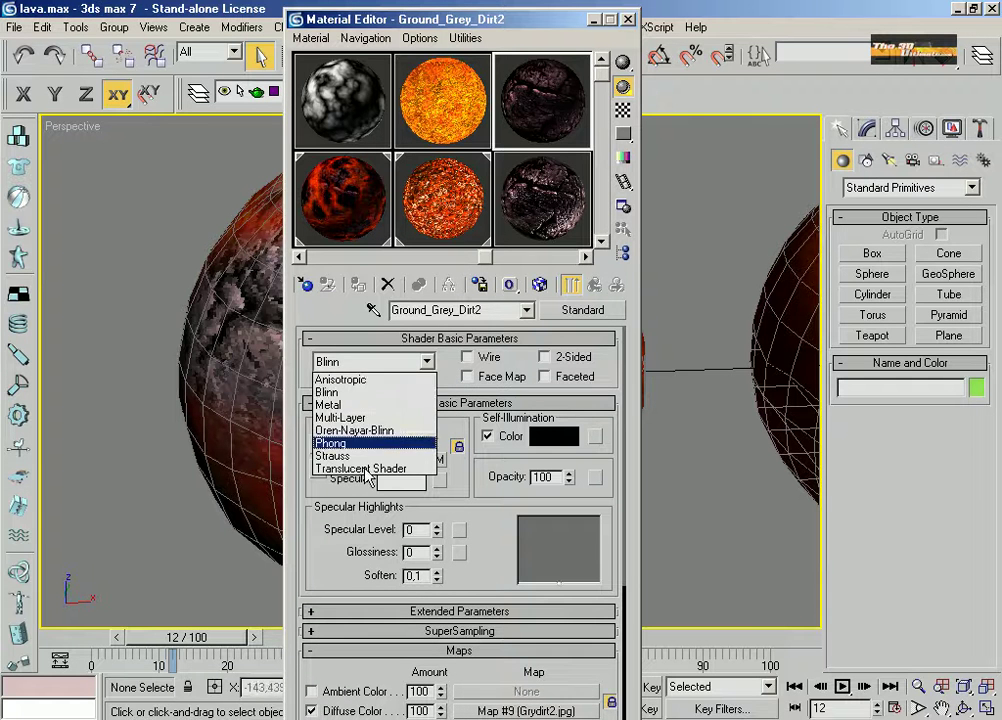
left_click(331, 443)
left_click_drag(437, 529, 437, 499)
left_click_drag(437, 552, 437, 523)
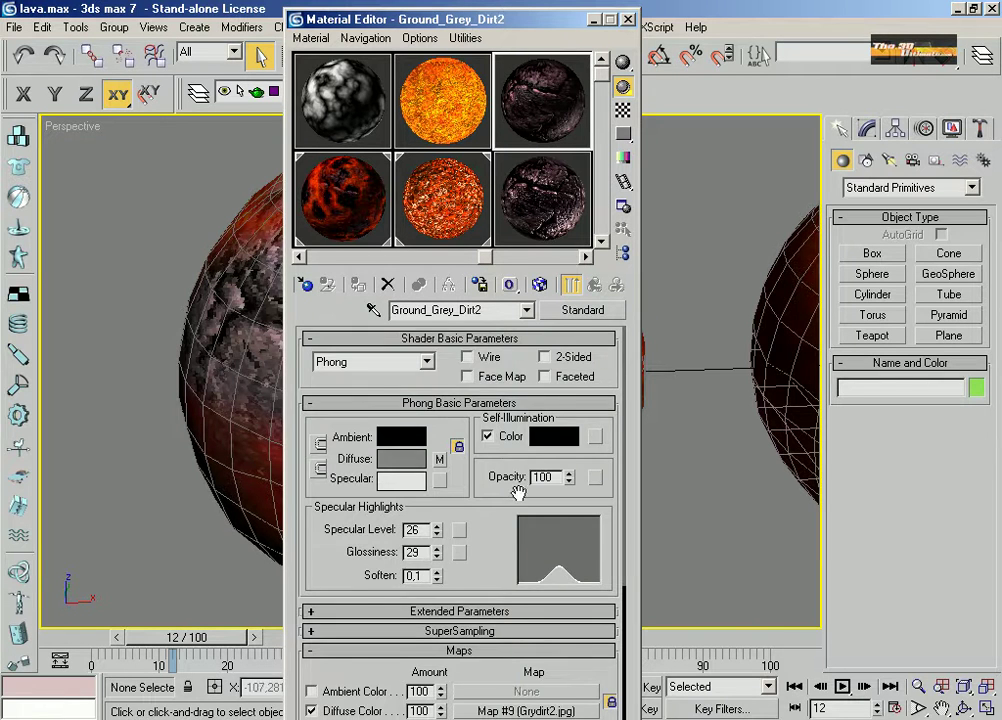
Set the bump amount of Ground_Grey_Dirt2 to -651 and rename the material "magma I guess".
scroll(390, 410, "down", 5)
left_click_drag(439, 561, 377, 438)
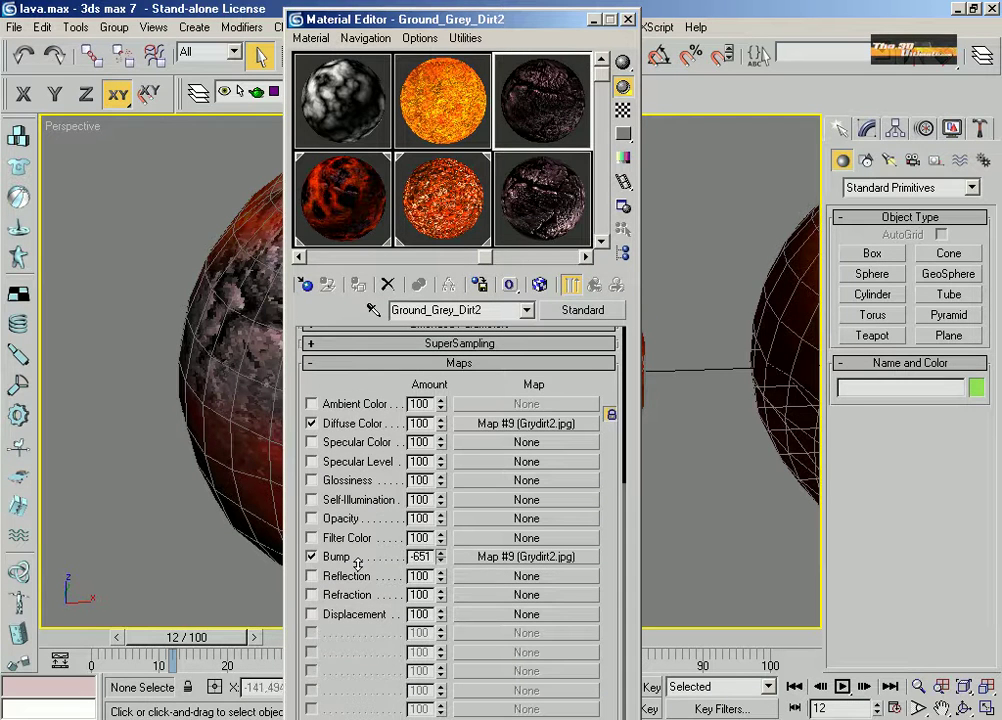
left_click(470, 106)
left_click(358, 101)
left_click(544, 94)
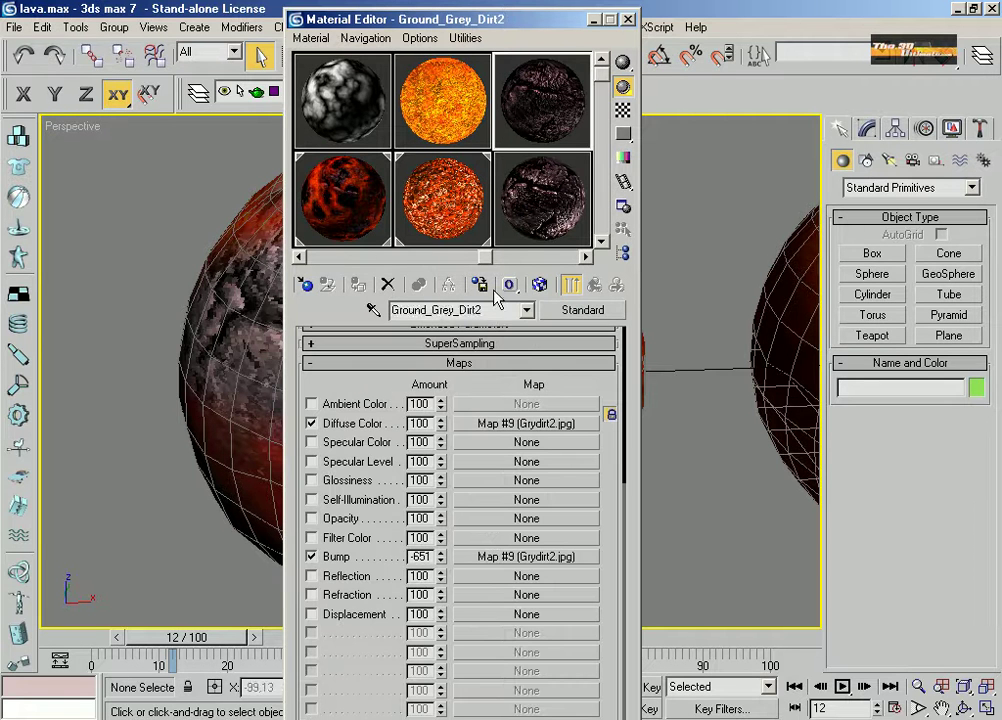
left_click(392, 310)
type("magma I guess")
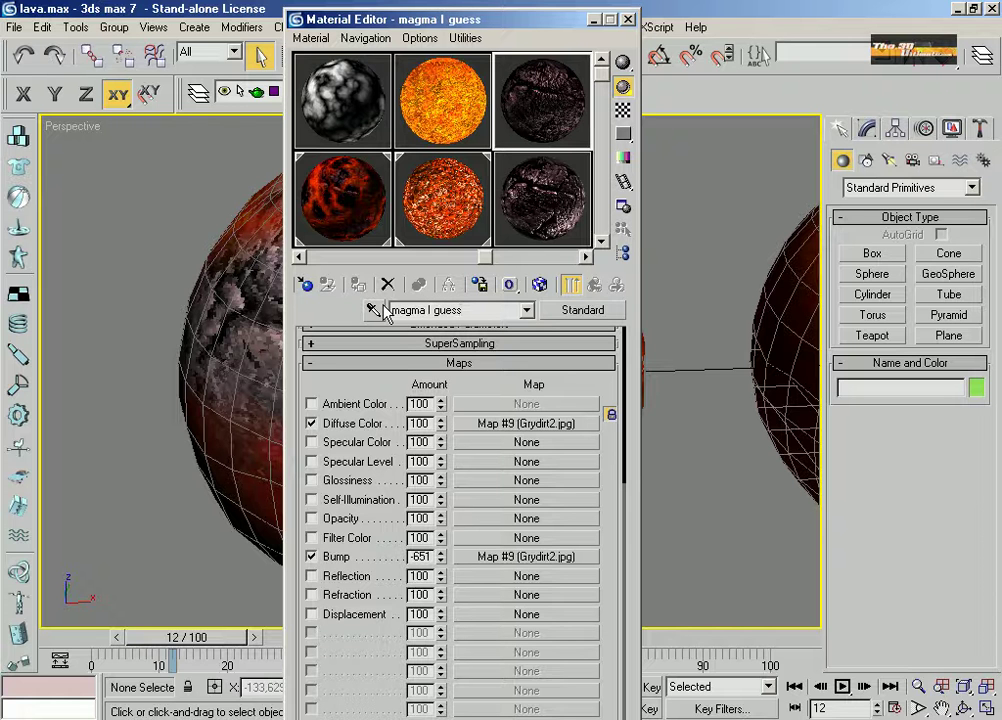
Save the "magma I guess" material to the material library under its current name.
left_click(479, 287)
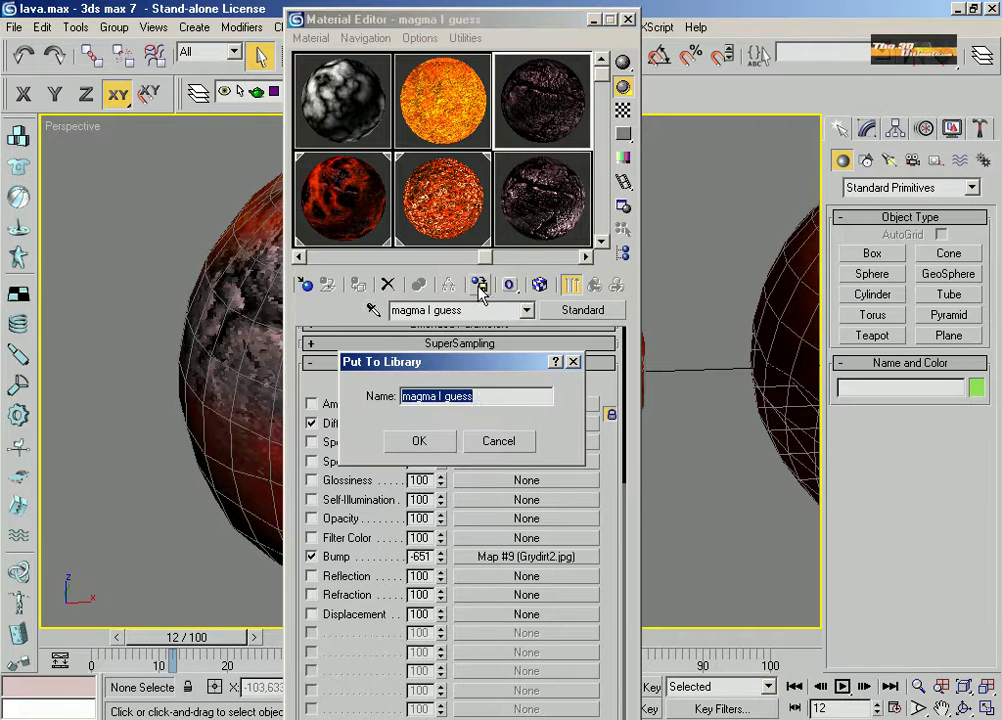
left_click(439, 443)
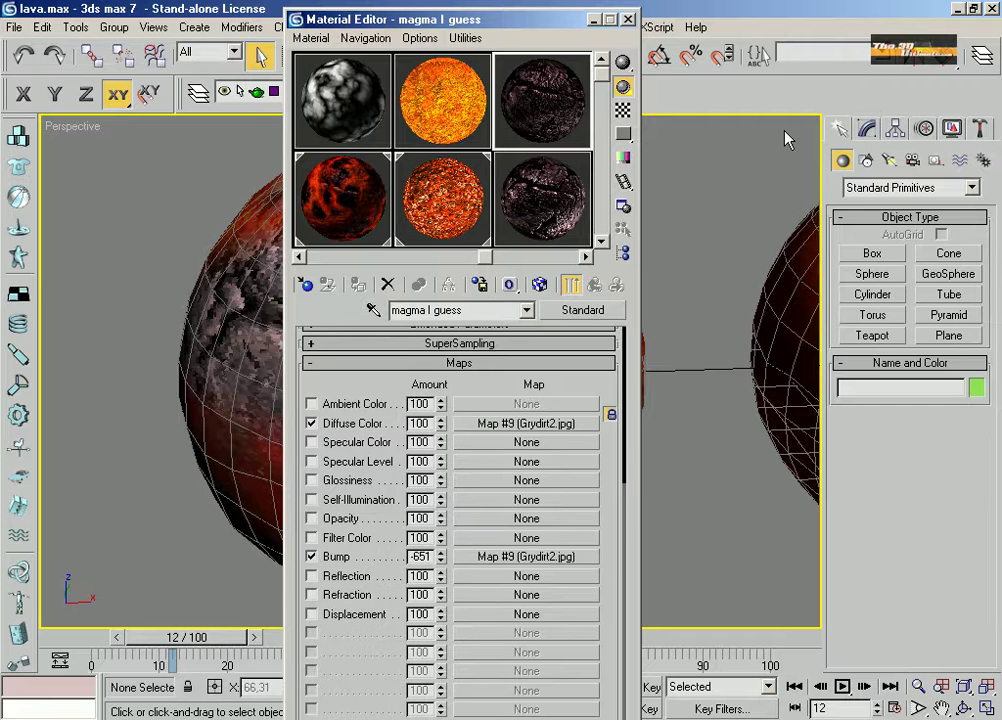
Assign the Lava material's diffuse noise, Map #14, as an instance to Color #1 of the turbulence noise in 03 - Default.
left_click(340, 105)
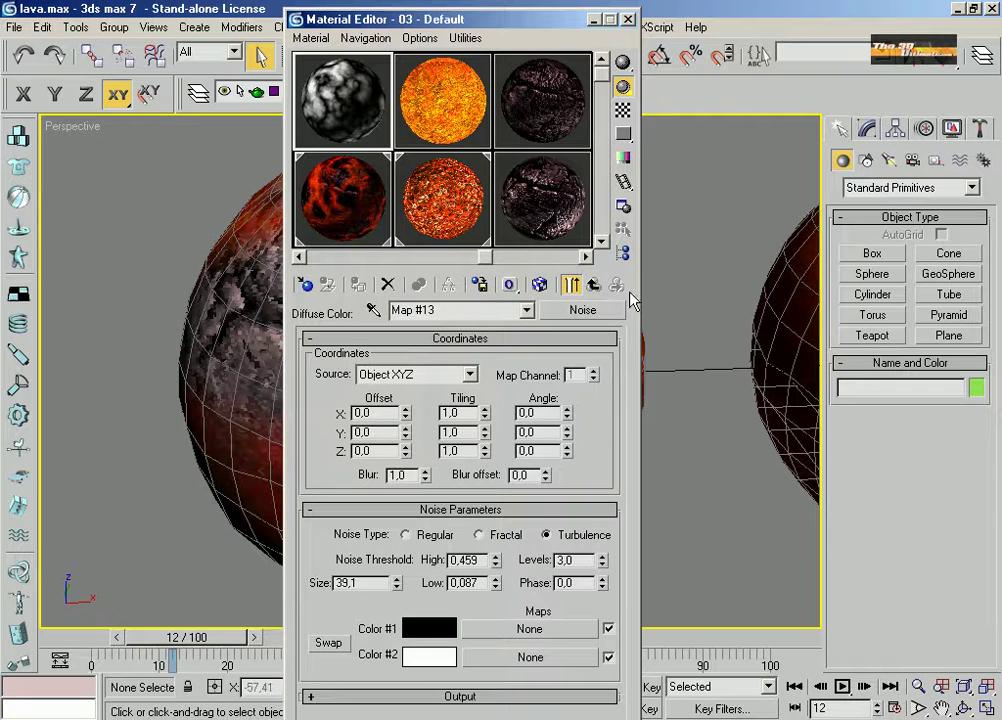
left_click(594, 285)
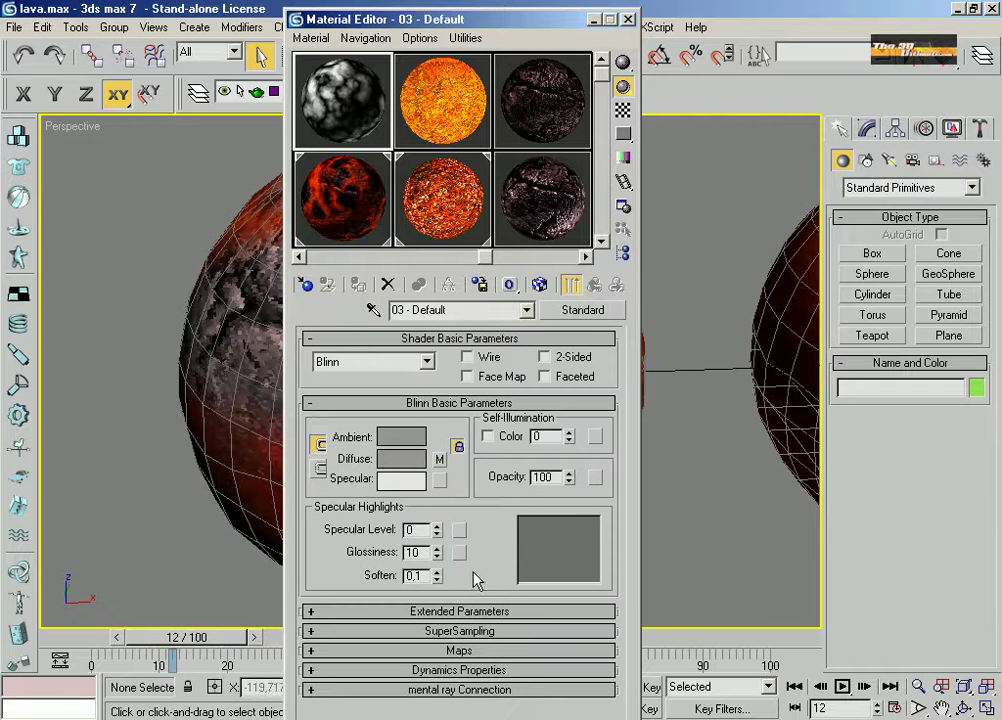
left_click(439, 459)
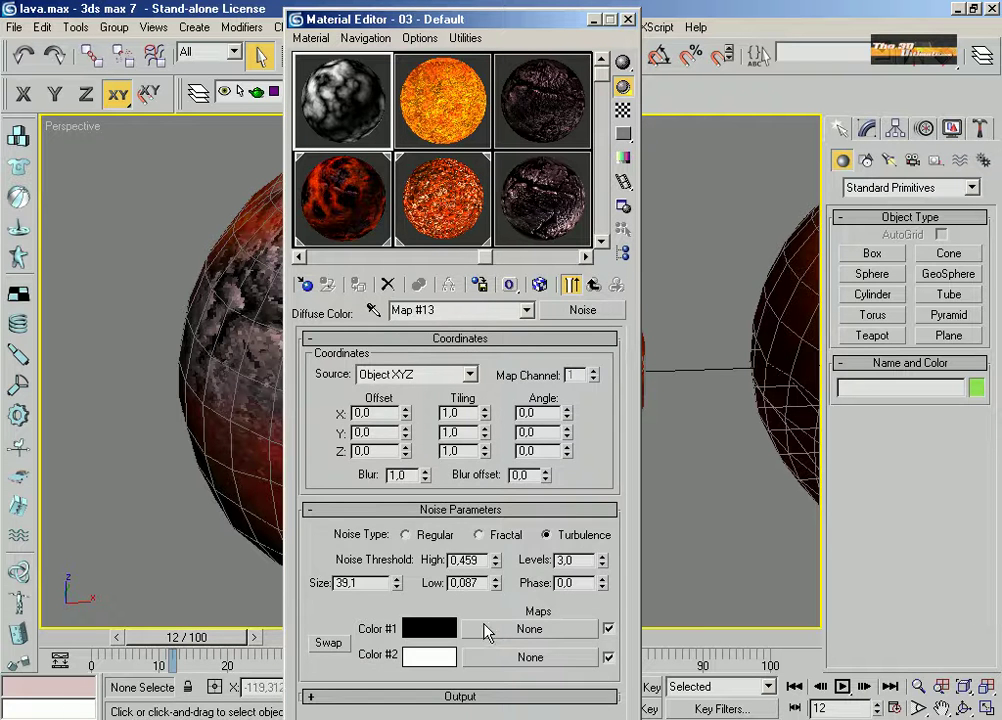
left_click(529, 629)
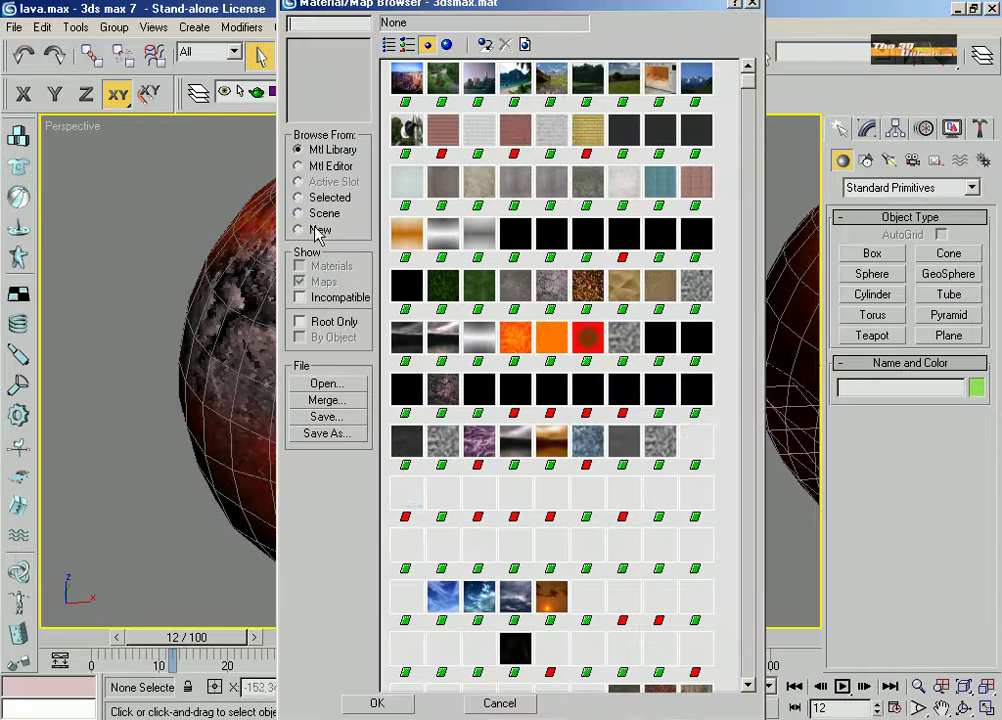
left_click(330, 167)
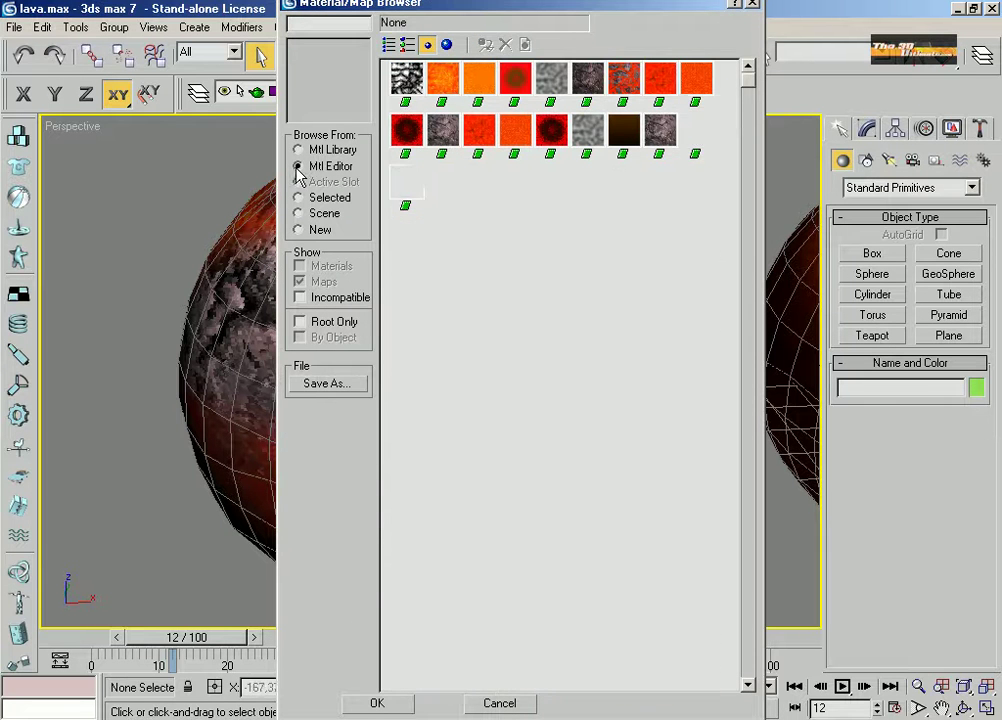
left_click(443, 92)
left_click(408, 45)
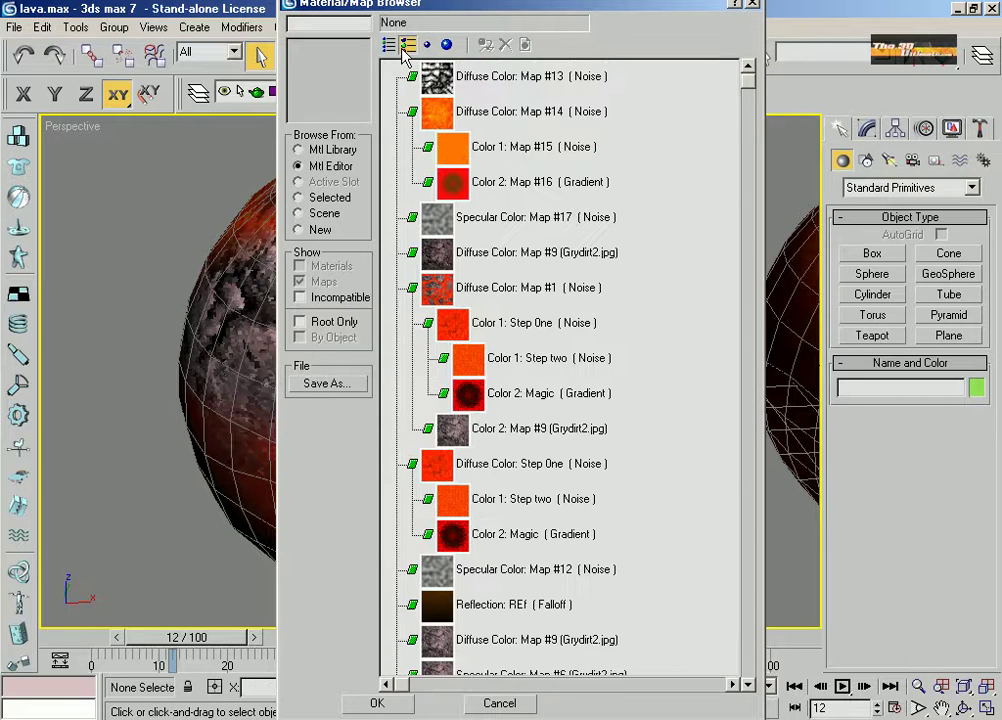
left_click(330, 149)
left_click(427, 44)
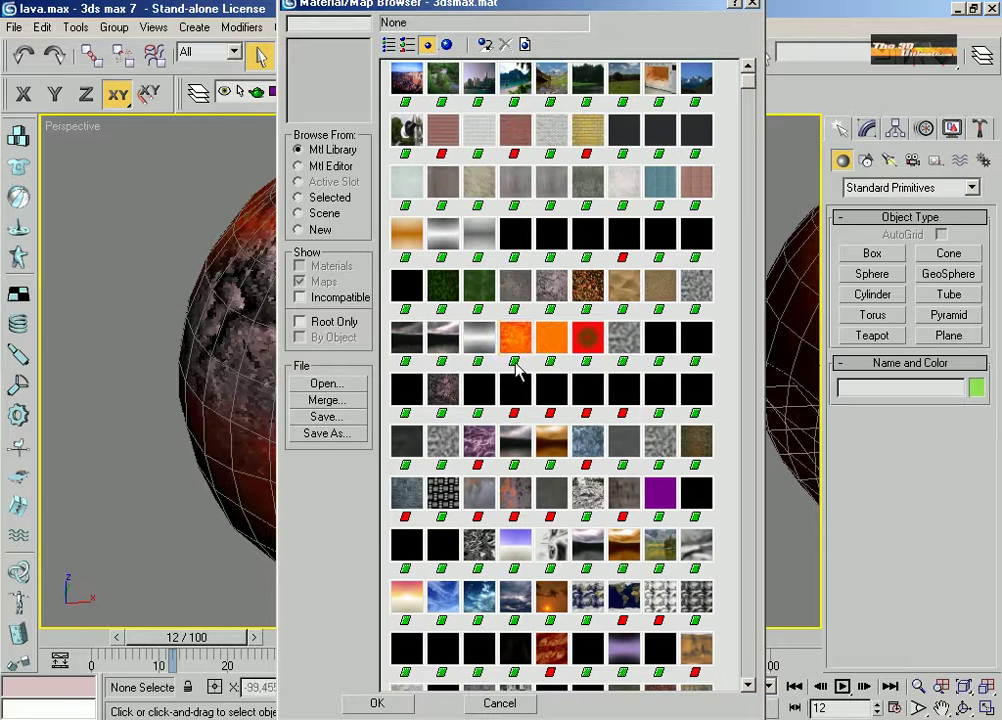
left_click(515, 345)
left_click(550, 348)
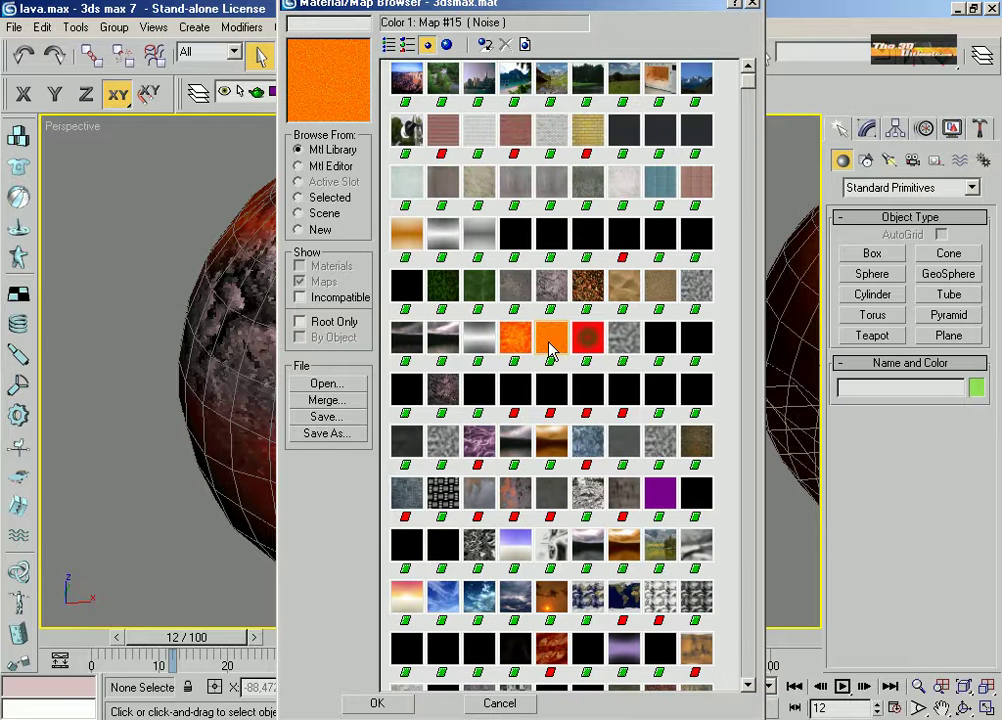
left_click(313, 165)
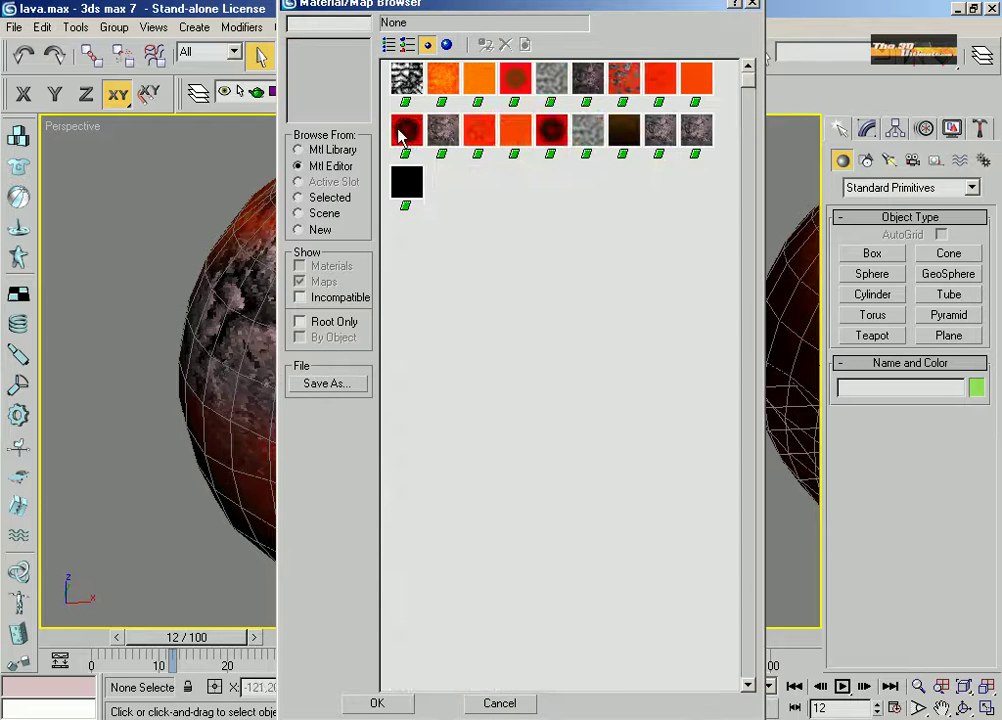
left_click(406, 45)
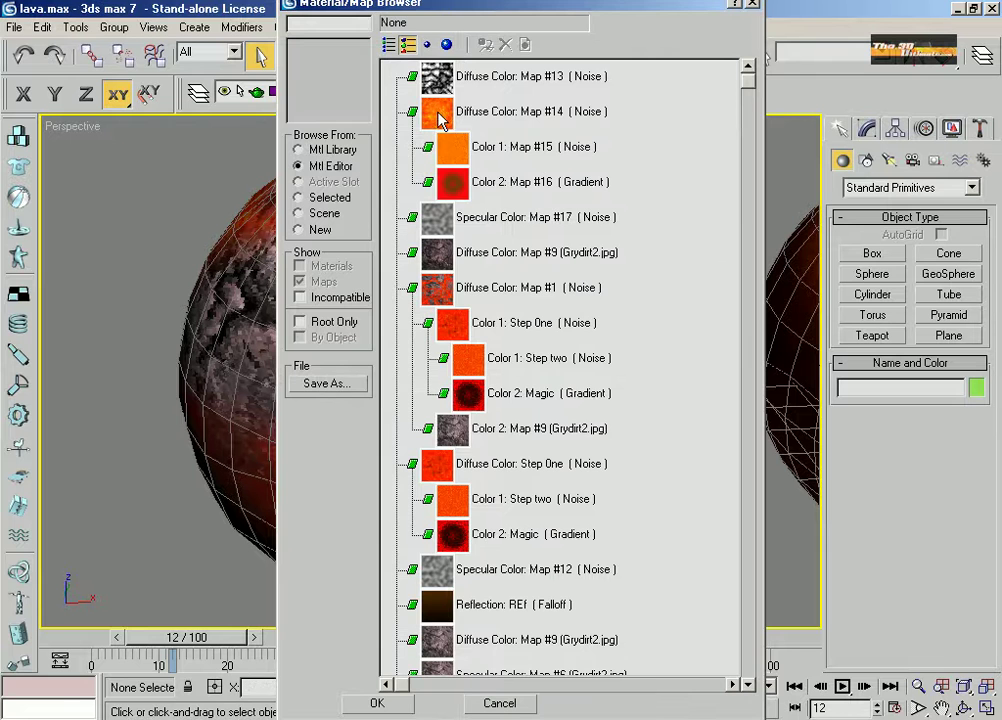
double_click(440, 119)
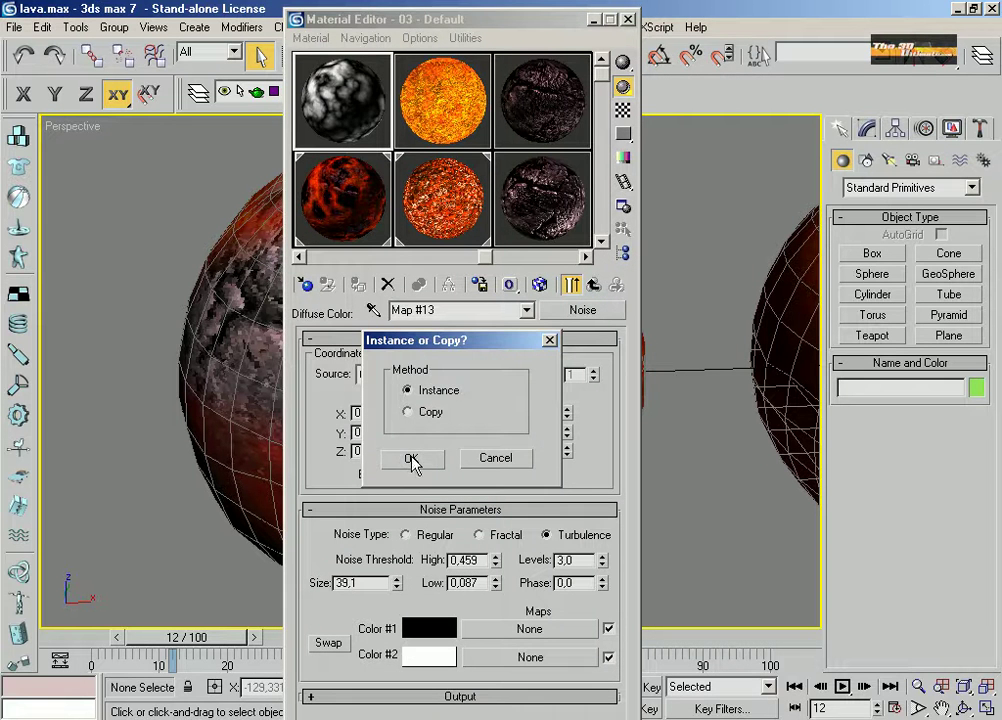
left_click(411, 459)
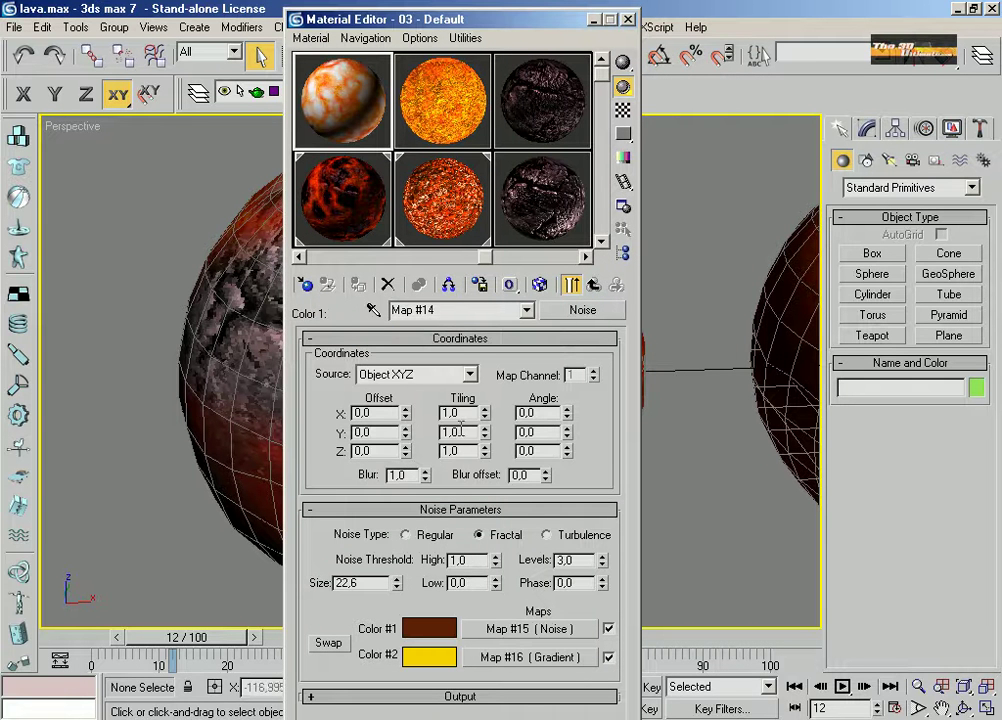
left_click(591, 285)
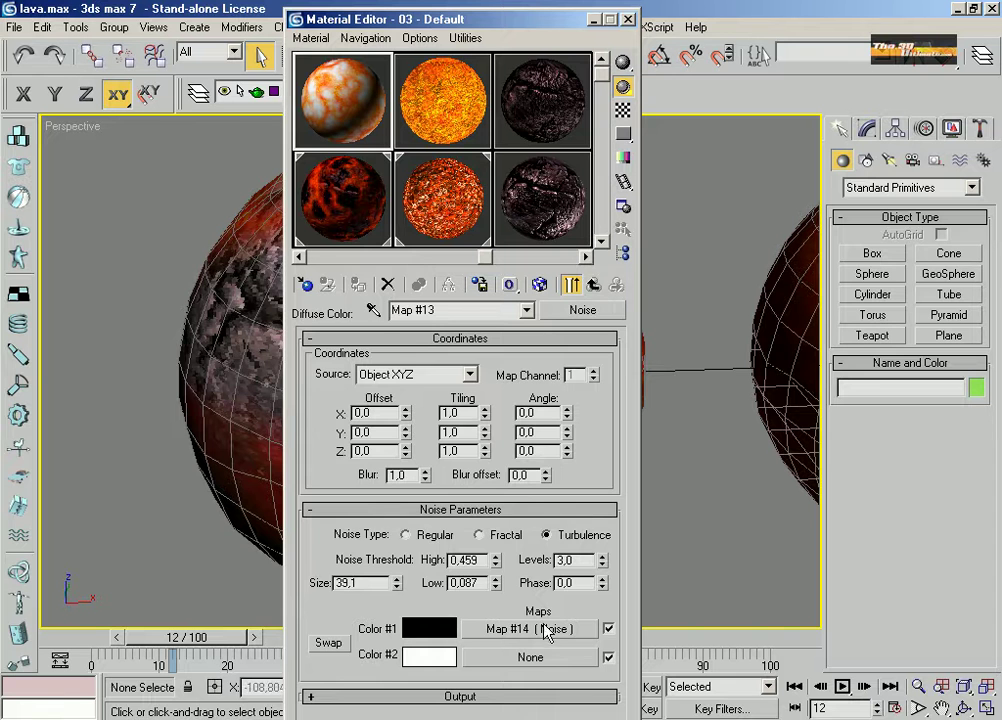
Assign the darkened Grydirt2.jpg diffuse map of "magma I guess" to Color #2 of the turbulence noise and preview the enlarged sample.
left_click(552, 95)
left_click(548, 105)
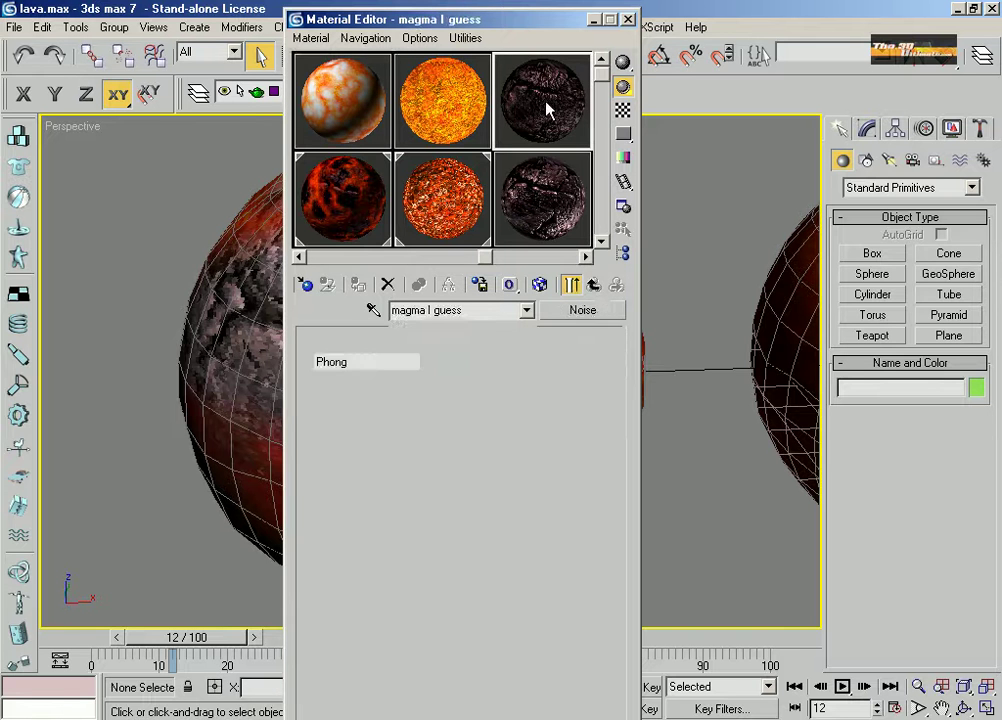
left_click(343, 100)
left_click(515, 658)
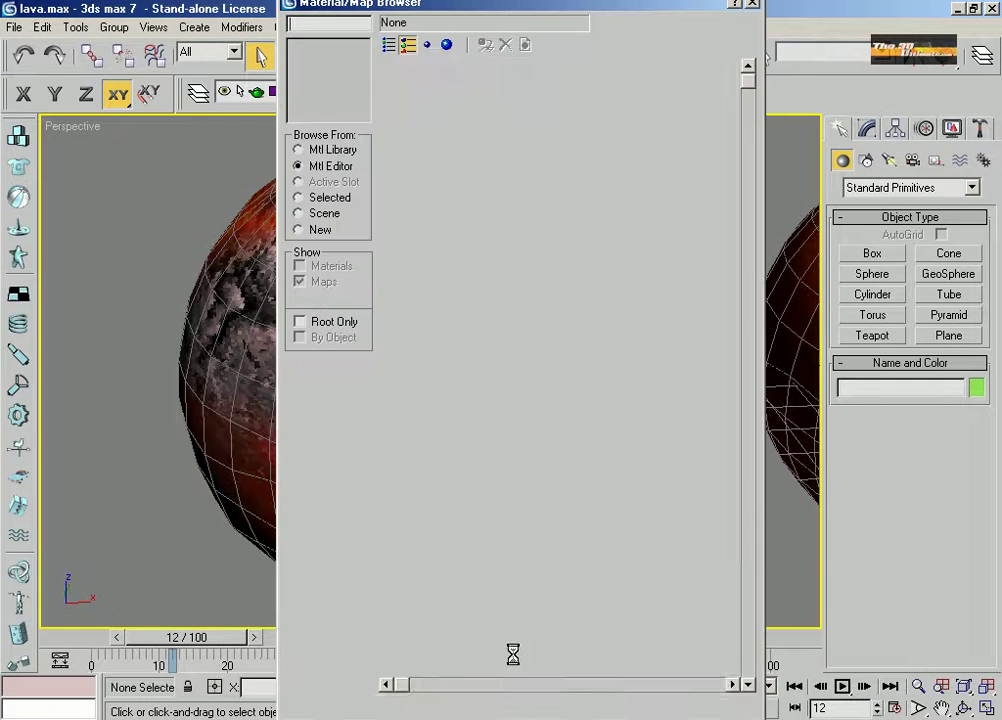
left_click_drag(748, 92, 727, 548)
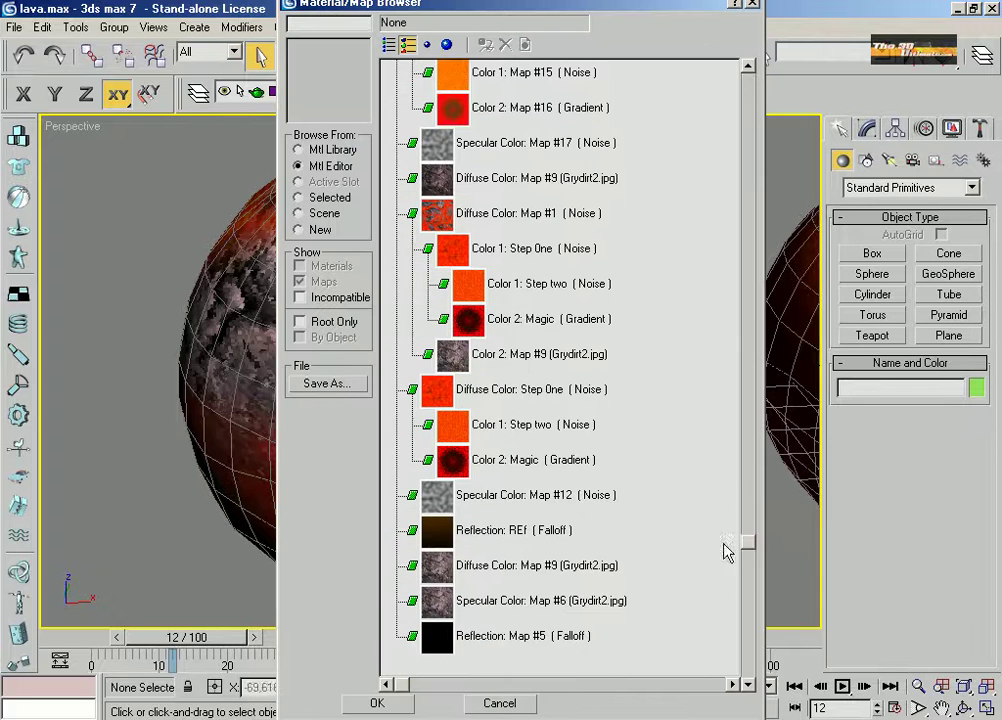
left_click(428, 563)
left_click(433, 598)
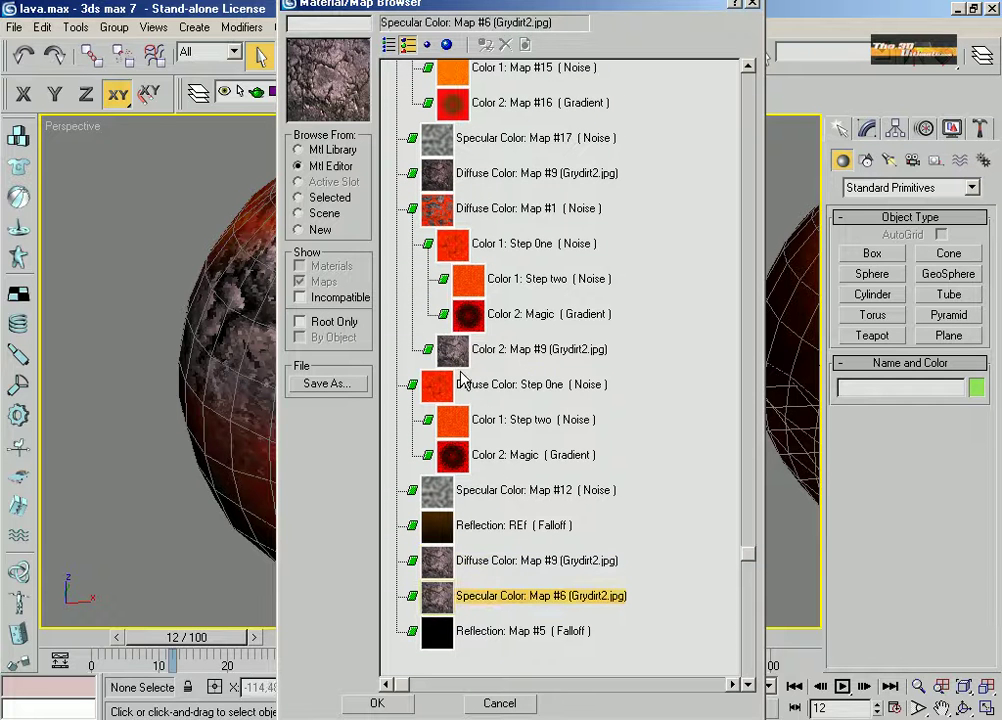
left_click(458, 369)
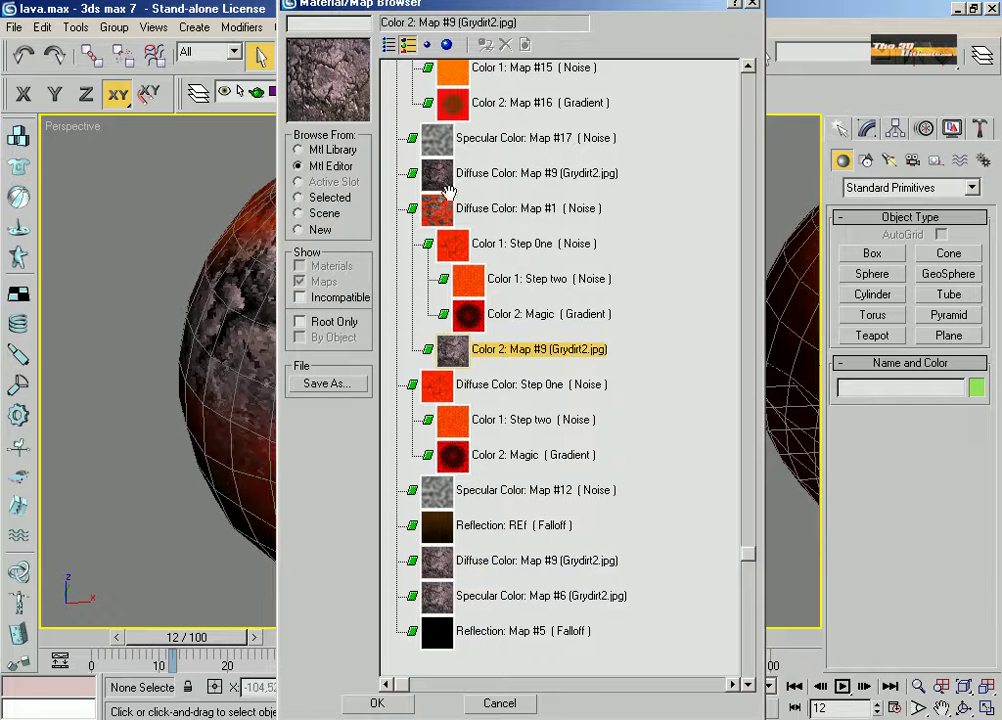
scroll(465, 243, "up", 3)
left_click(440, 266)
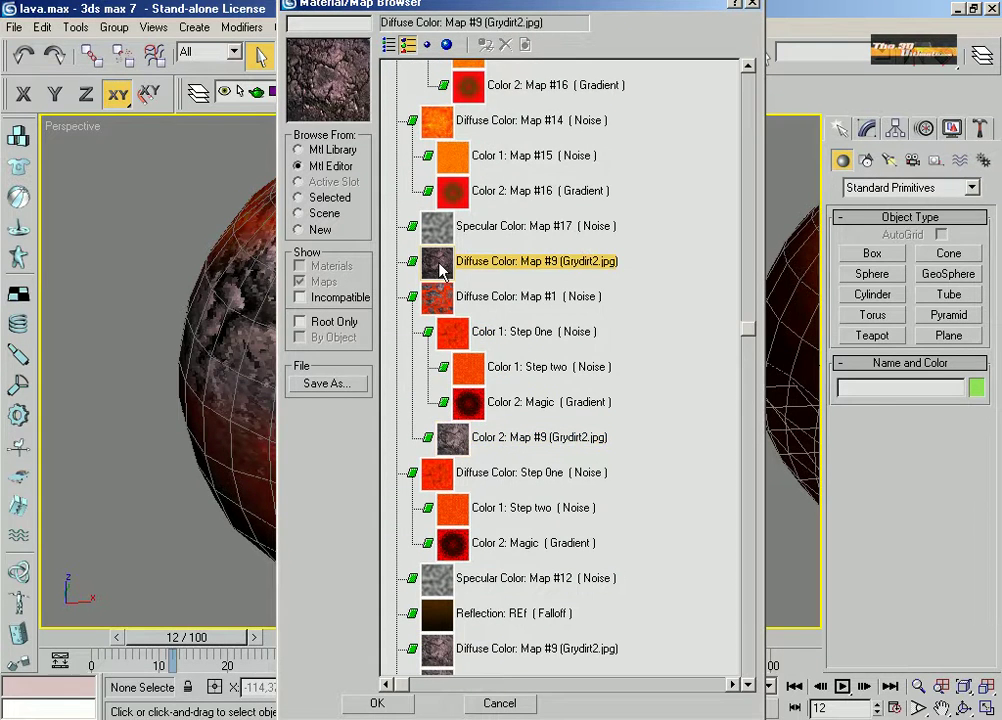
double_click(440, 264)
left_click(409, 456)
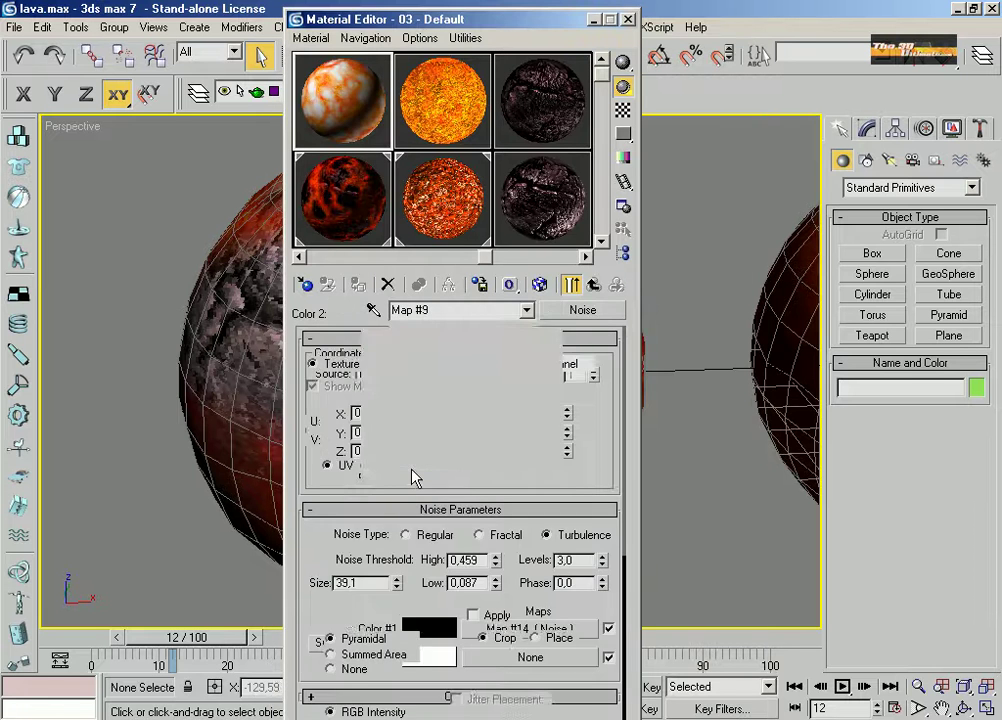
double_click(369, 110)
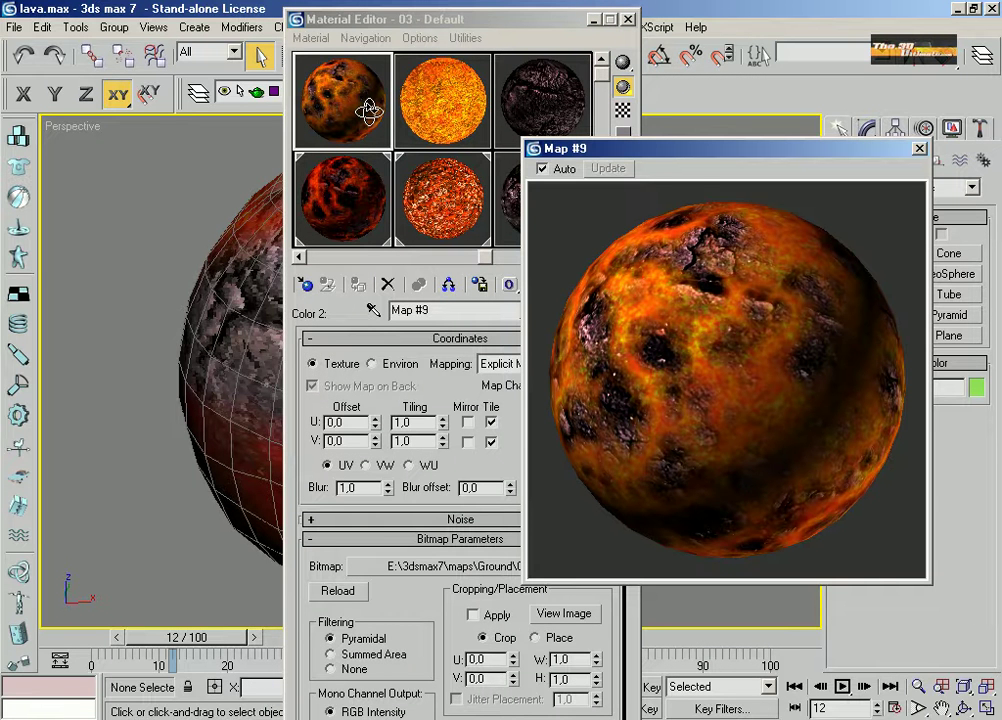
left_click(919, 149)
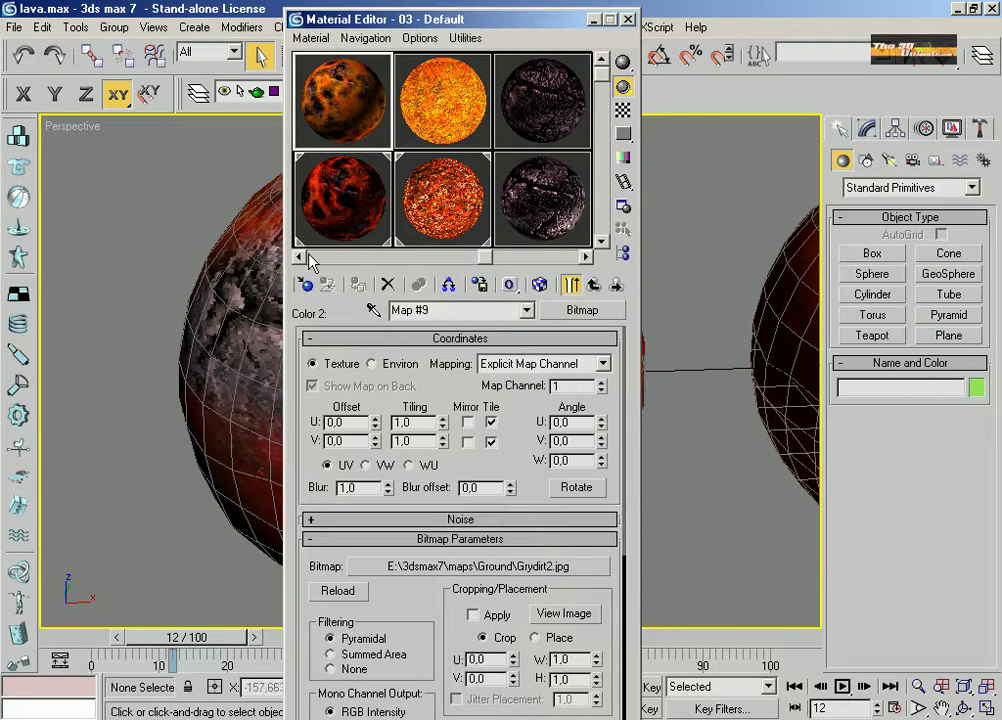
Copy the diffuse noise map of 03 - Default onto its Bump slot and inspect the enlarged material sample.
left_click(592, 286)
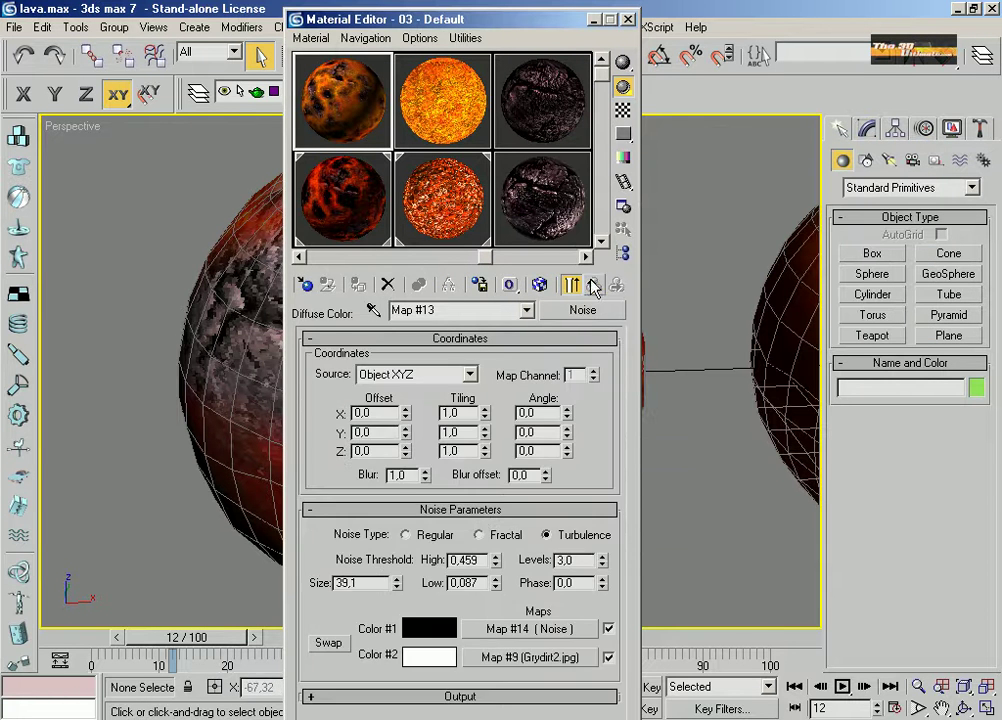
left_click(592, 286)
left_click(466, 651)
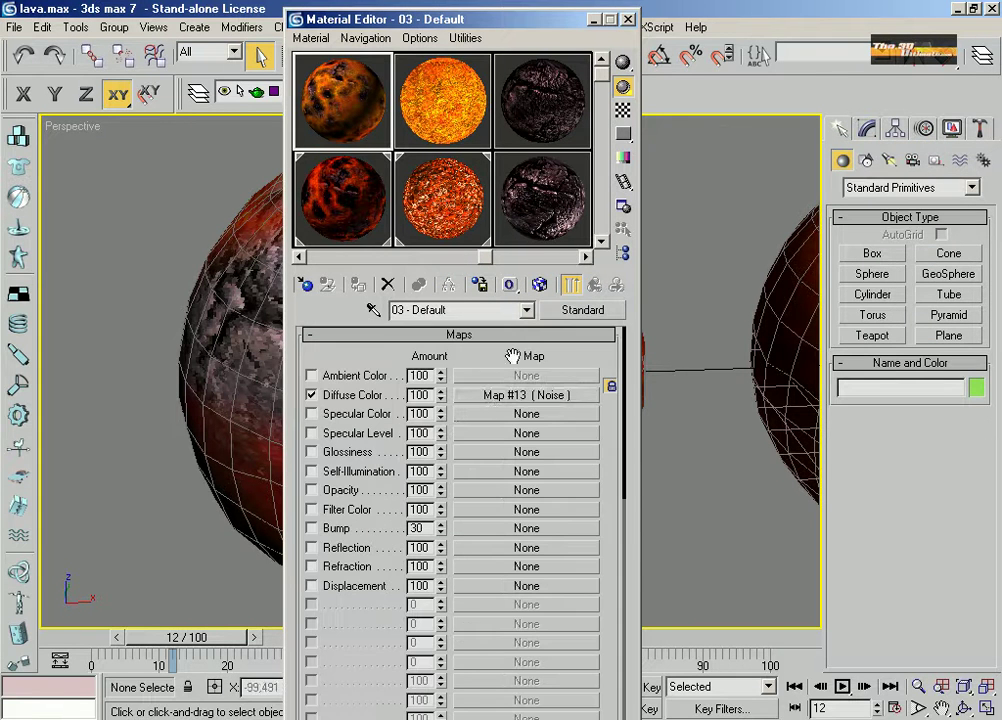
left_click_drag(503, 520, 520, 528)
left_click(449, 469)
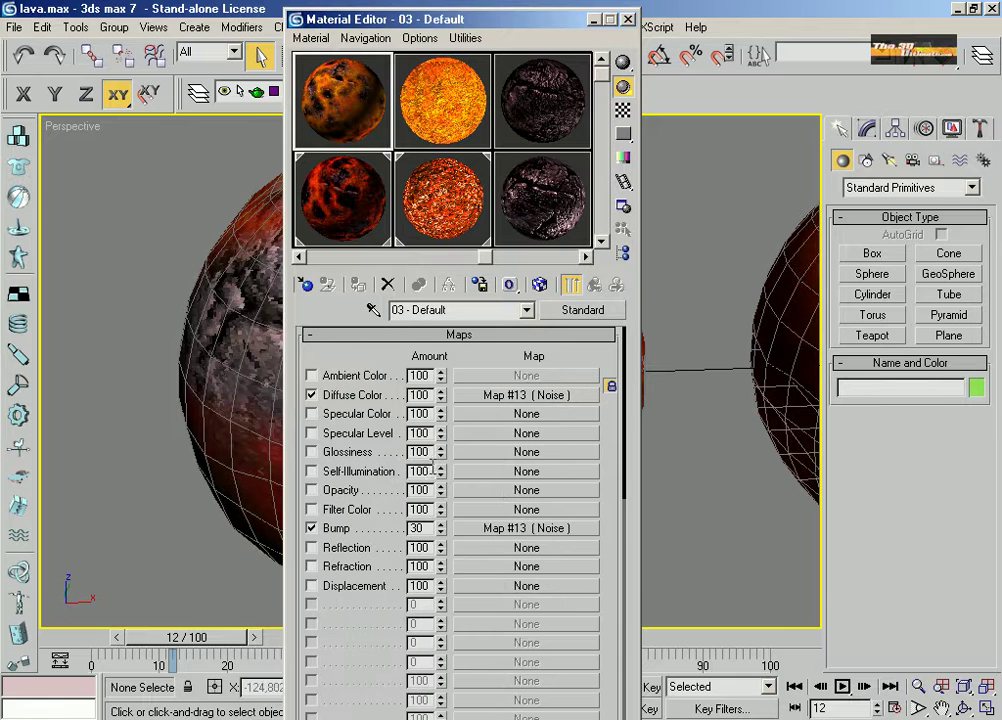
double_click(343, 98)
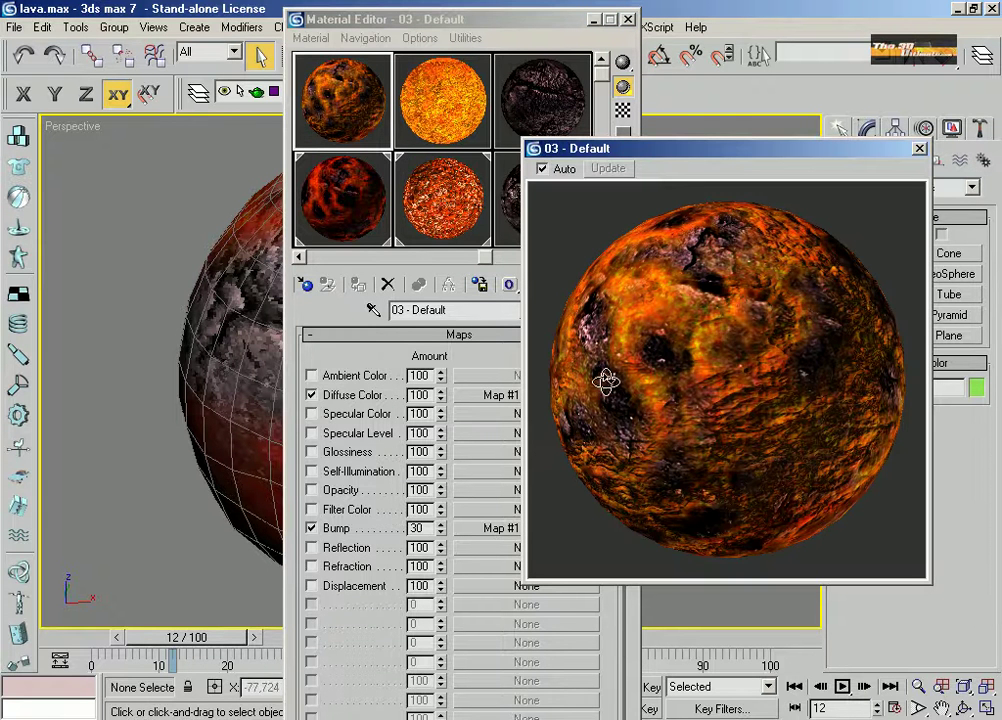
left_click(919, 149)
Try a bump amount of 200 on 03 - Default with an enlarged preview, and set it to -140.
left_click_drag(442, 532, 452, 350)
double_click(425, 193)
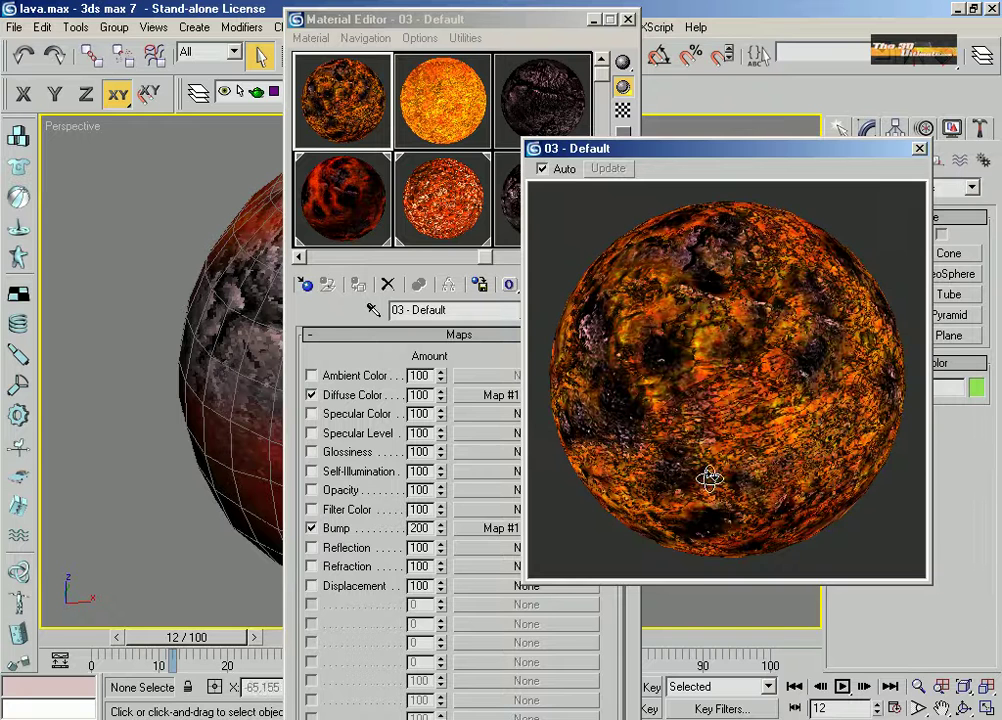
left_click(919, 148)
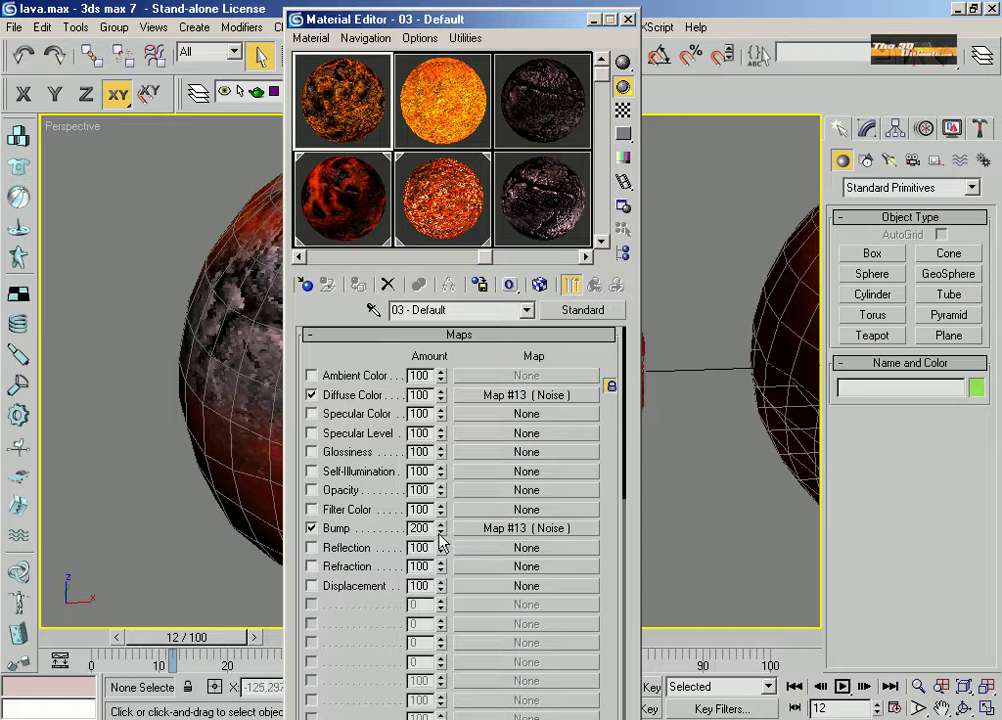
left_click_drag(440, 529, 503, 135)
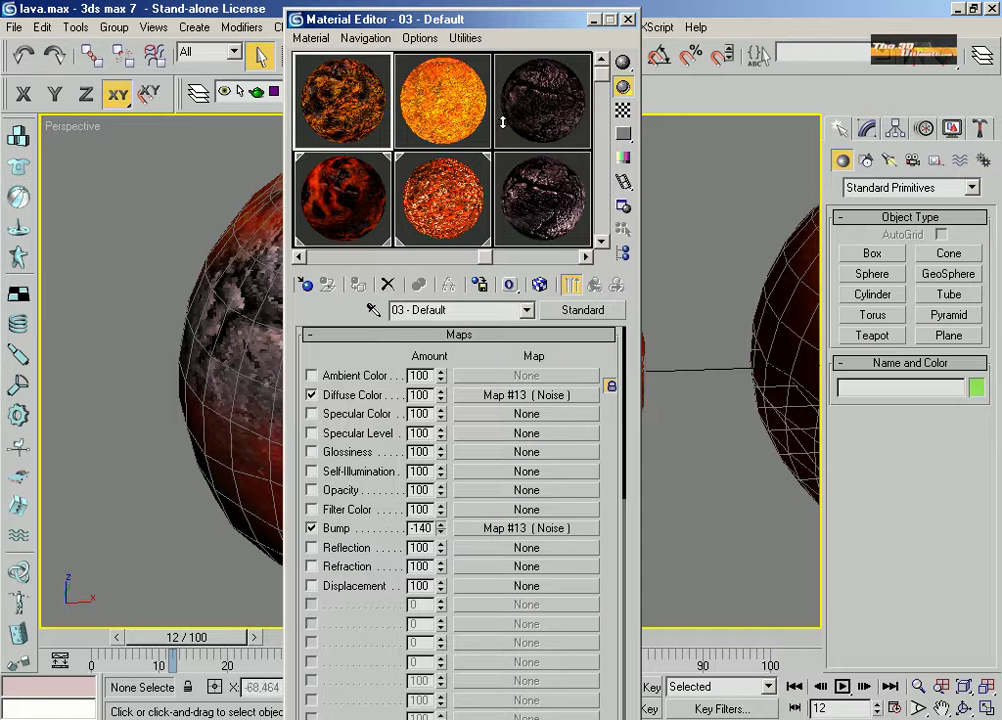
Assign a new Falloff map to the Specular Color of 03 - Default and return to the material's map list.
left_click(517, 421)
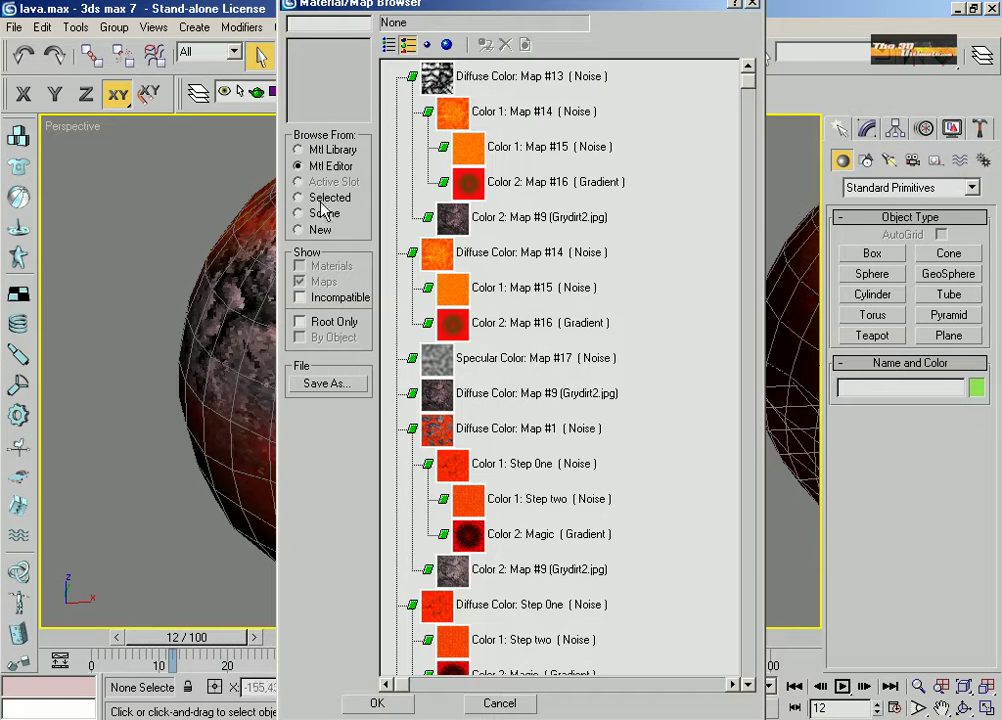
left_click(318, 229)
left_click(435, 357)
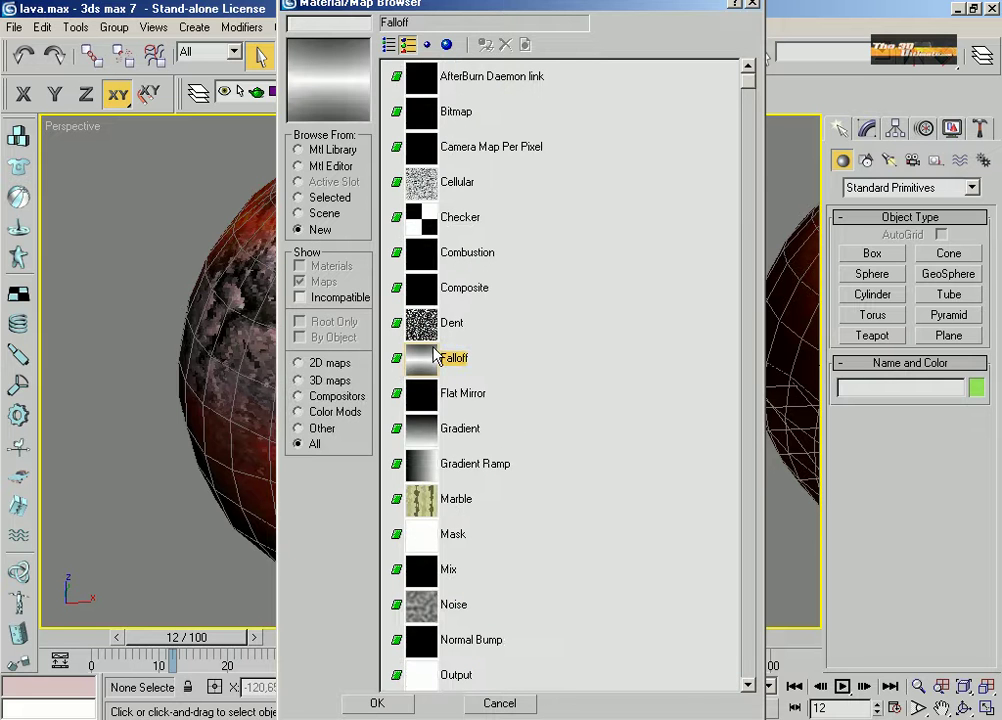
left_click(377, 703)
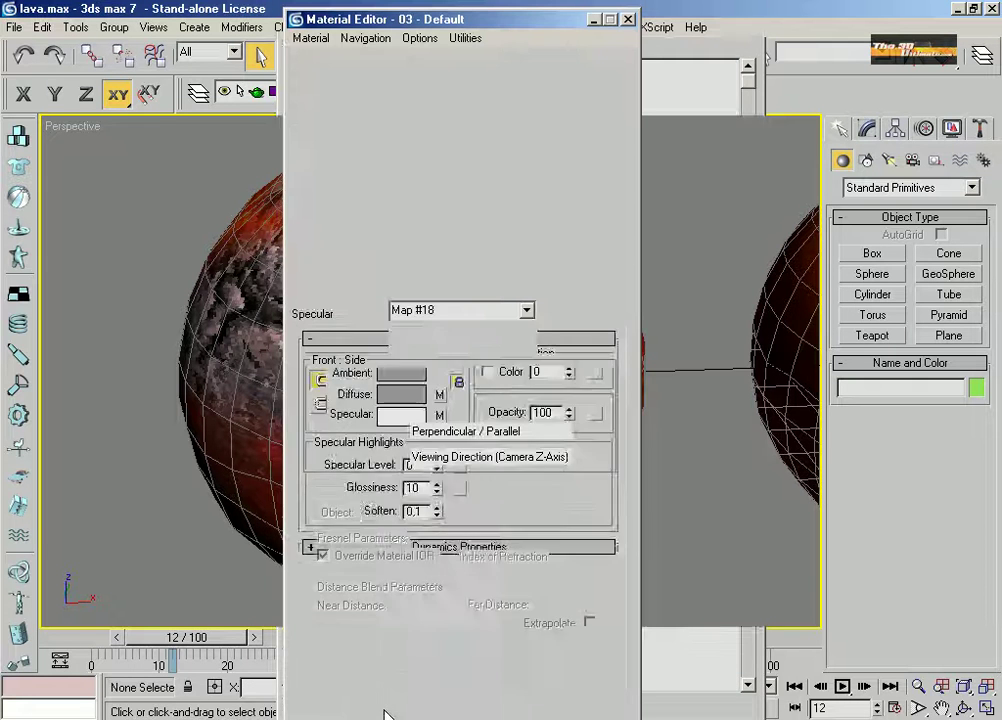
left_click(593, 285)
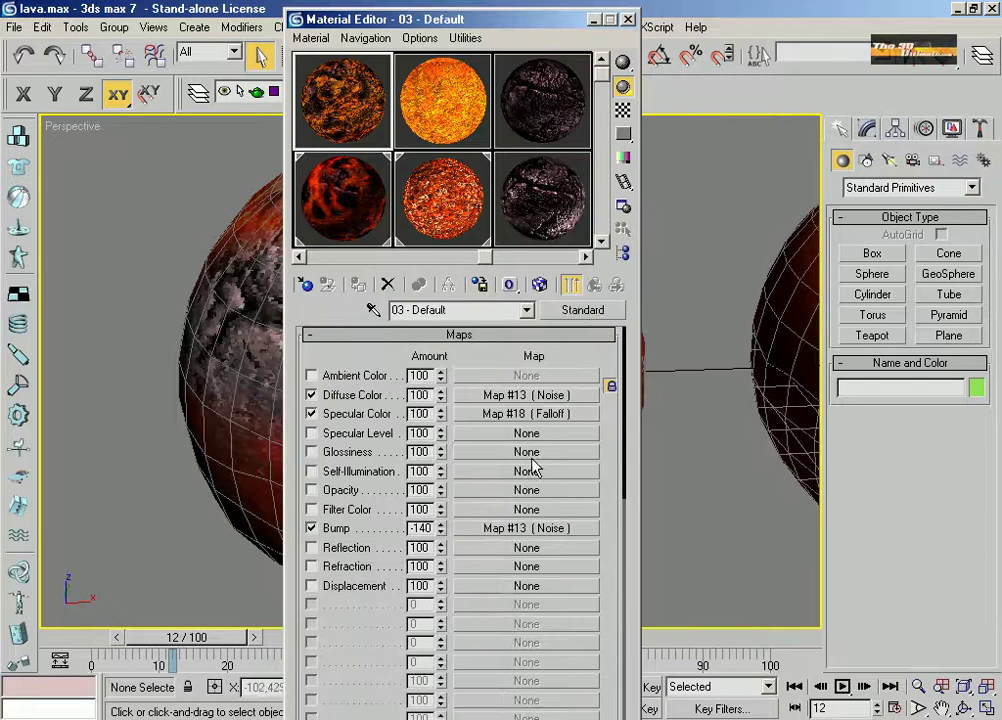
Copy the Specular Color falloff map of 03 - Default onto its Reflection slot and inspect the enlarged sample.
left_click_drag(484, 550, 485, 552)
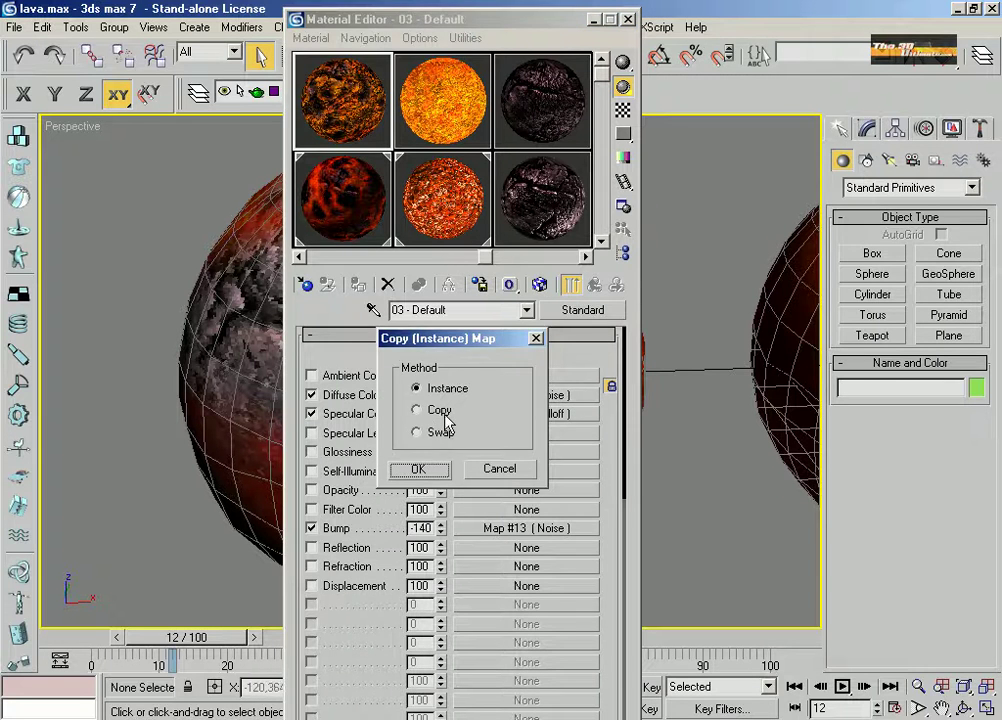
left_click(445, 415)
left_click(423, 472)
double_click(355, 85)
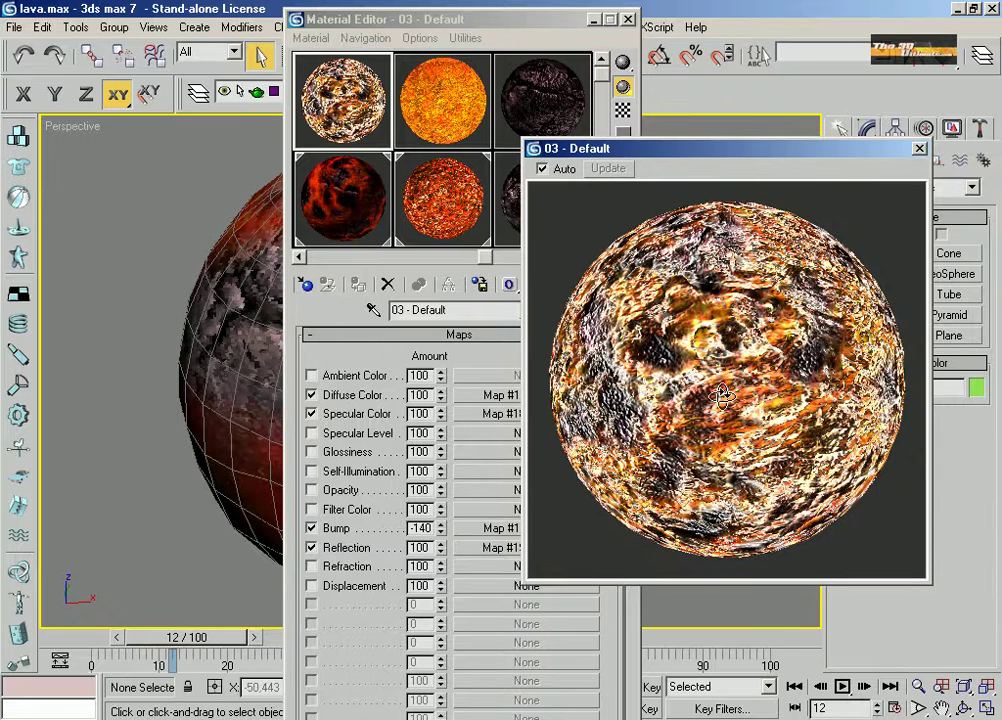
left_click(919, 148)
Set the Reflection falloff's side color to orange (252, 94, 17), preview the enlarged sample and return to the material's map list.
left_click(541, 549)
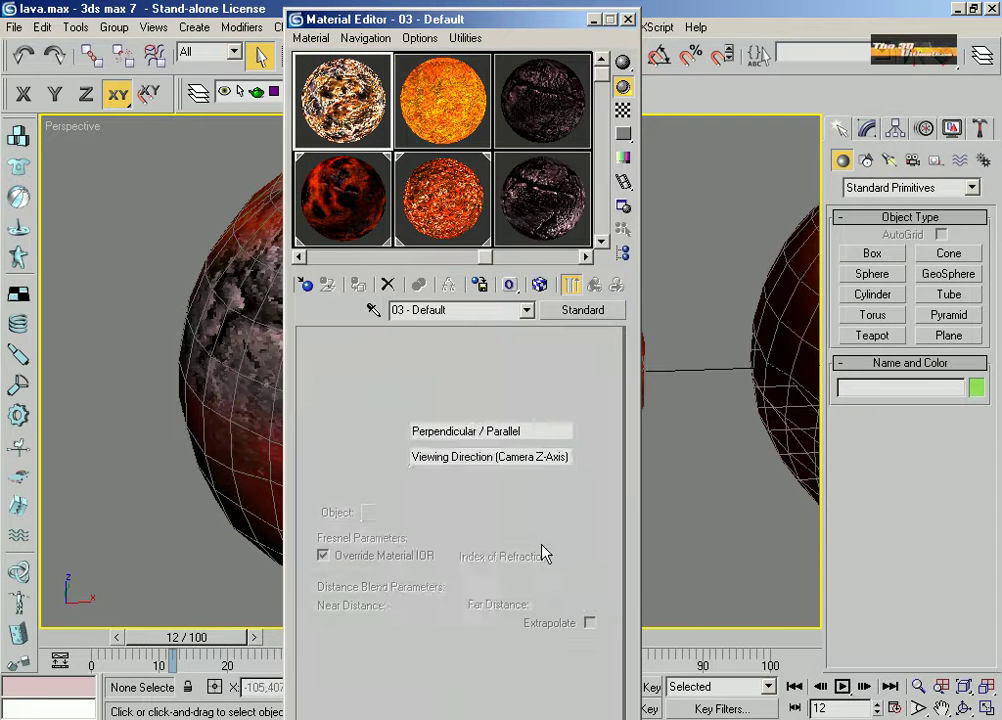
left_click(324, 405)
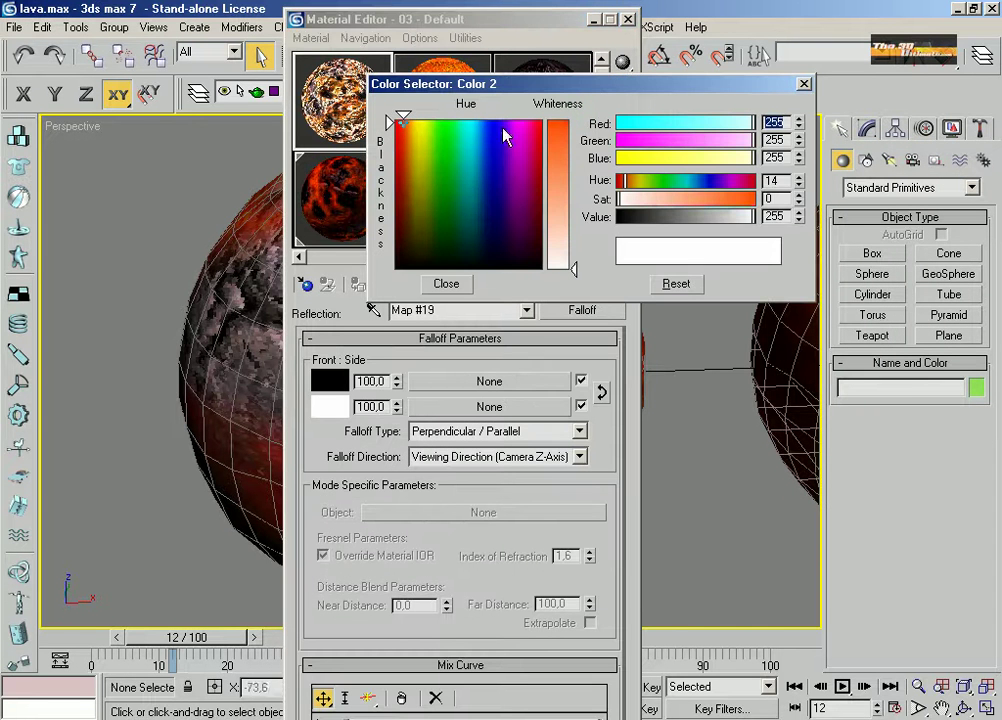
left_click(557, 130)
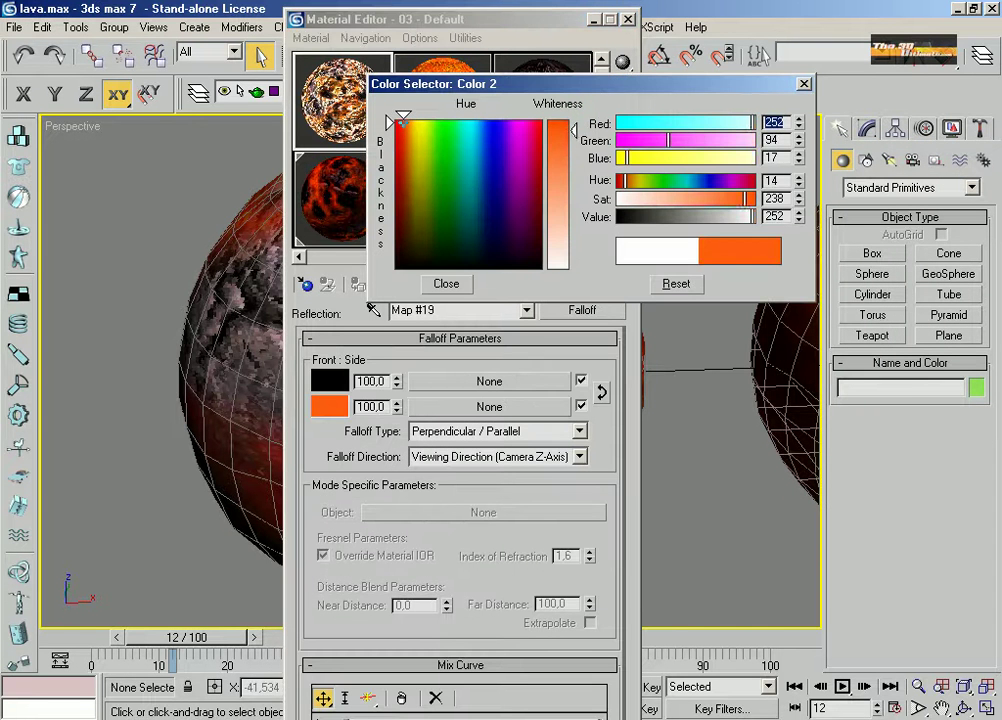
left_click(802, 88)
double_click(350, 108)
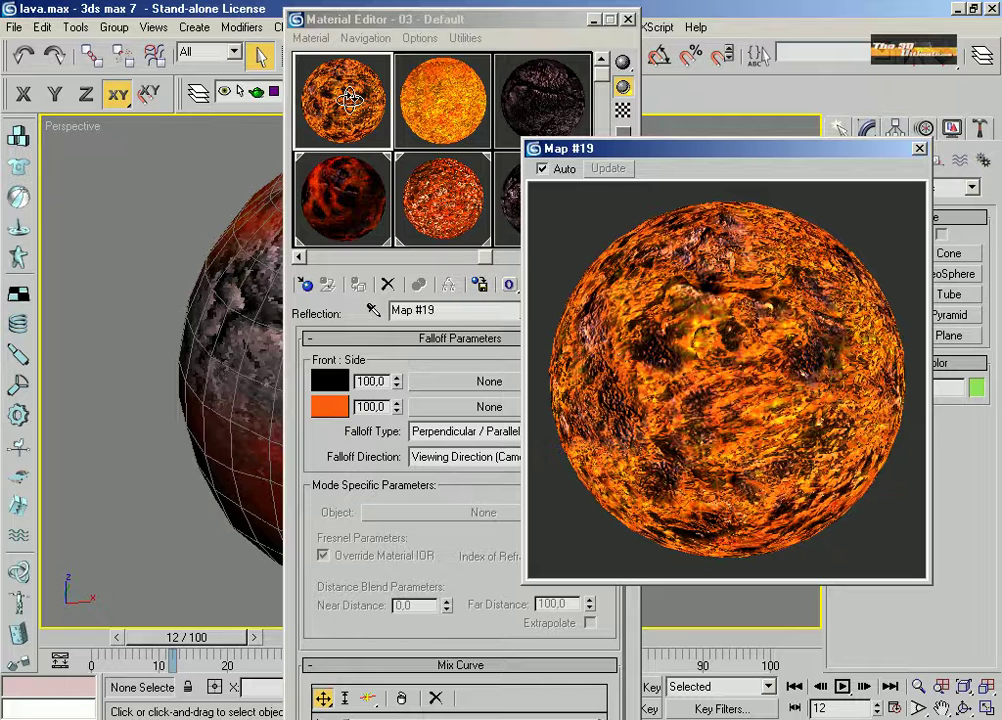
left_click(920, 151)
left_click(594, 285)
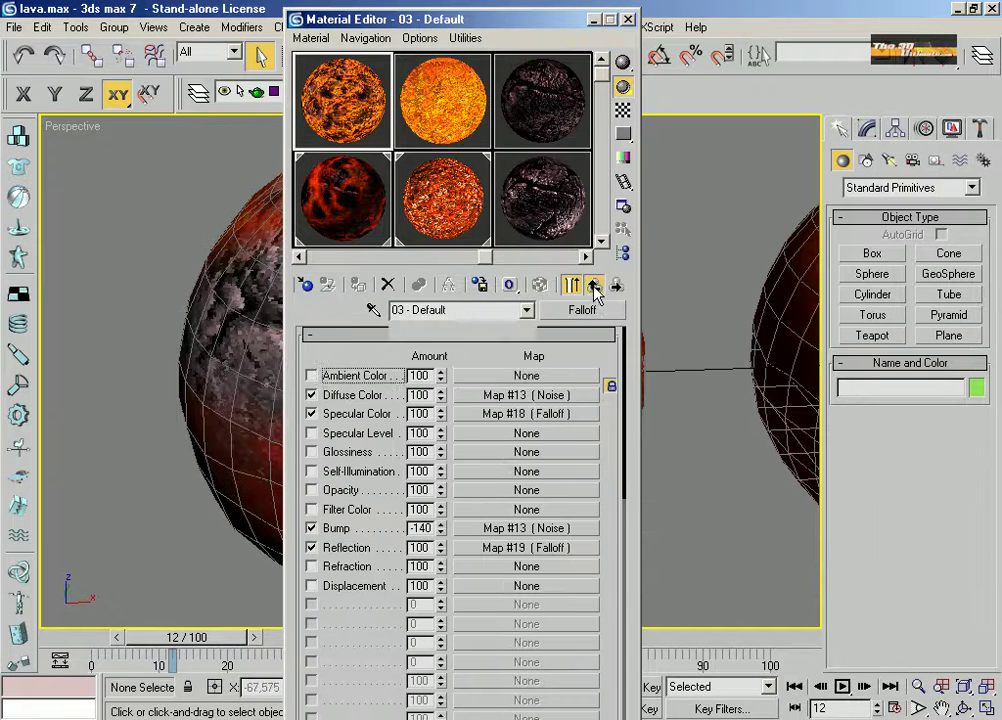
Auto-key the diffuse noise map of 03 - Default at frame 51 with phase 1.2 and size 40.6.
left_click(527, 396)
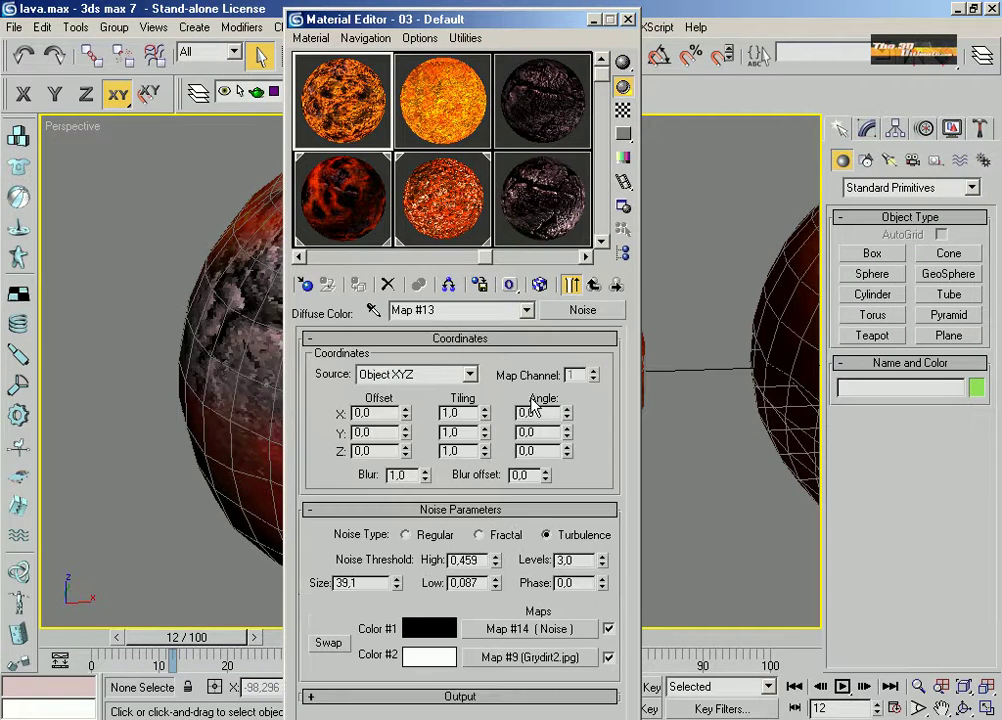
left_click_drag(368, 19, 630, 42)
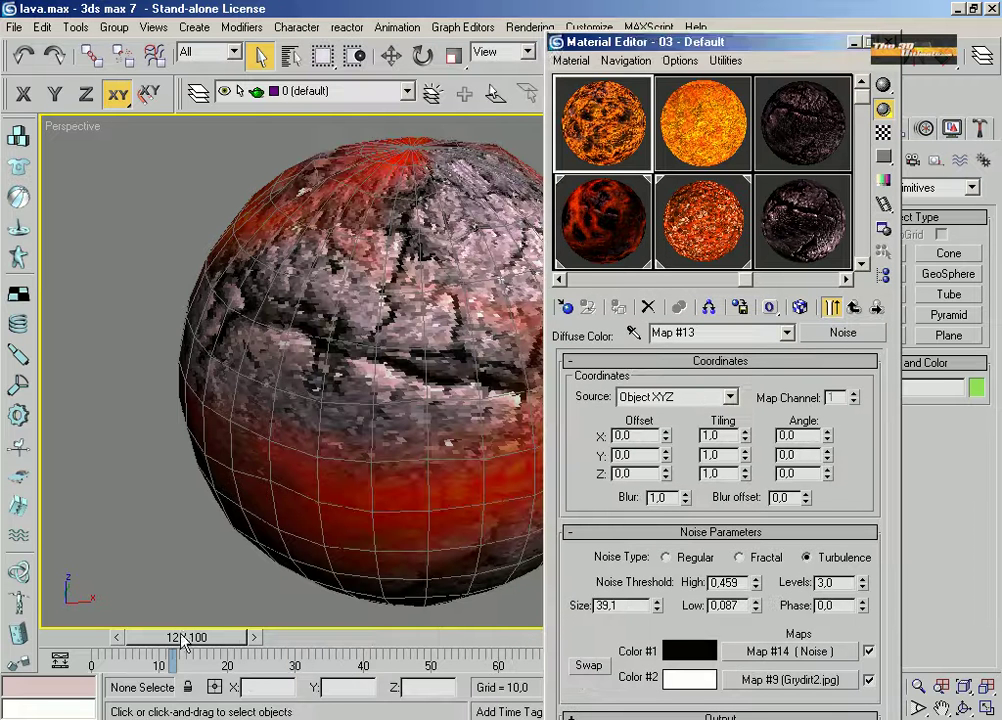
left_click_drag(185, 637, 424, 643)
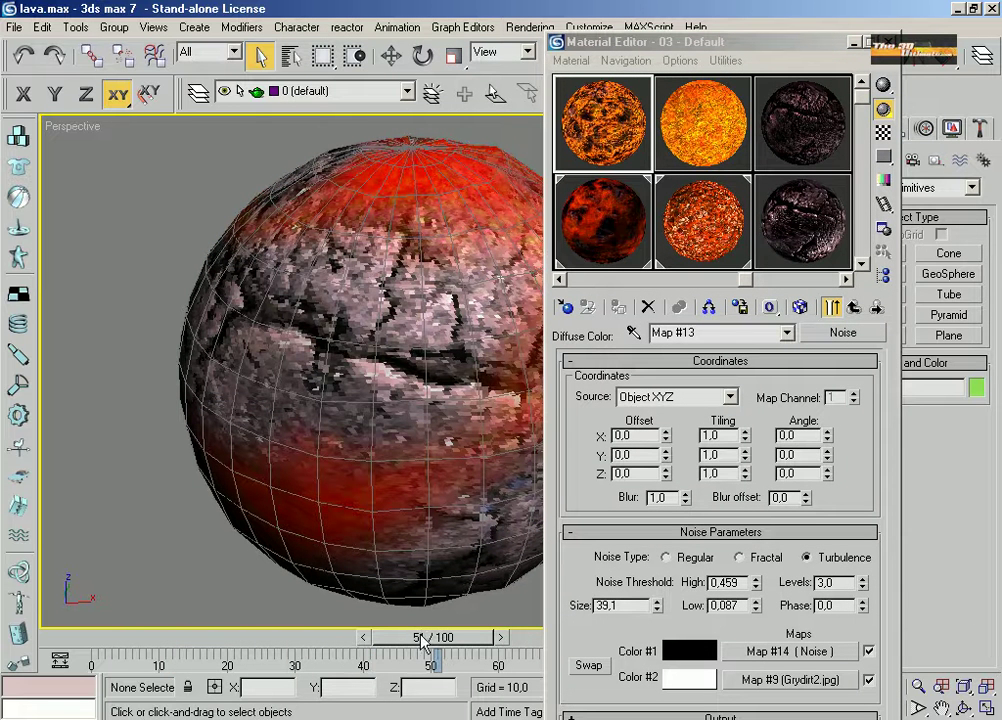
key("n")
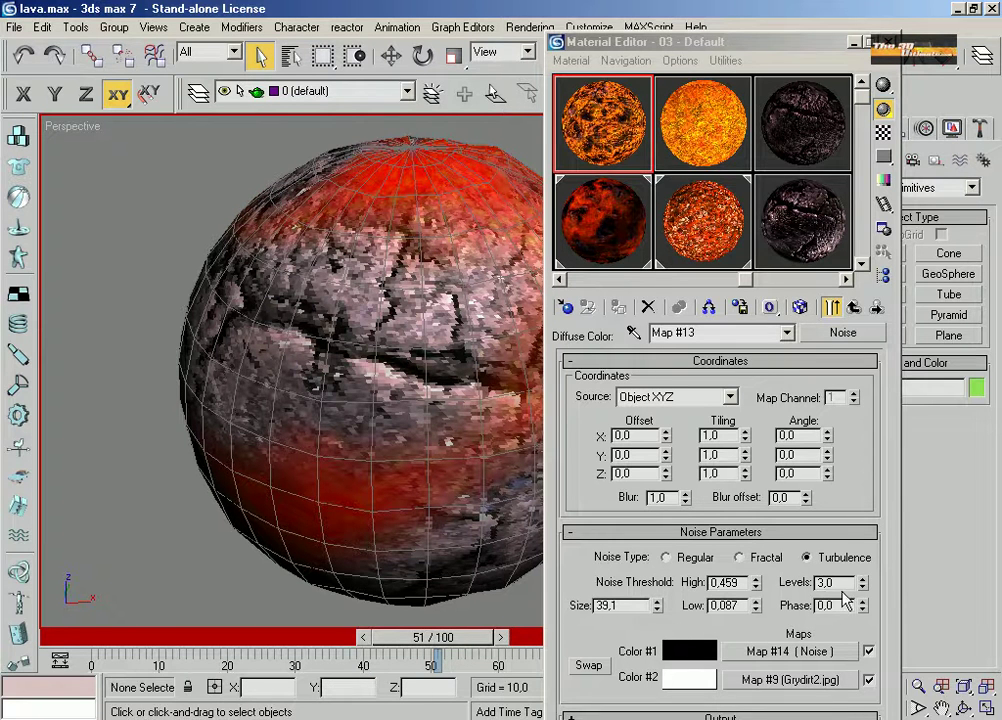
left_click_drag(862, 605, 862, 585)
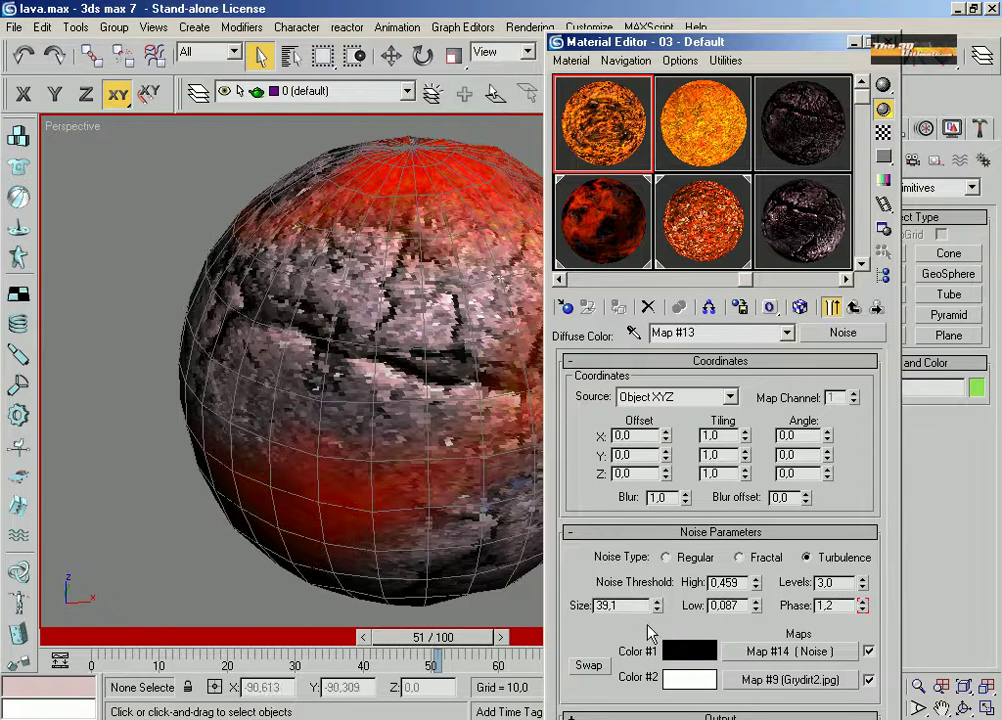
left_click_drag(656, 606, 656, 586)
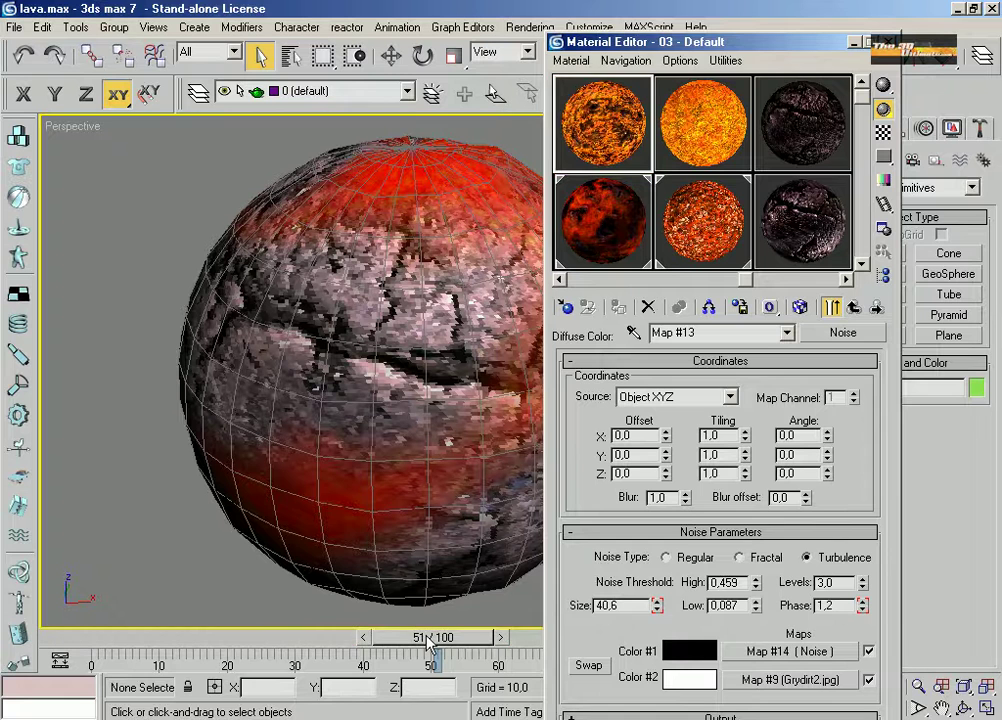
Scrub the animation back to frame 48 and inspect the enlarged sample of the animated noise.
left_click_drag(428, 645, 398, 640)
left_click(622, 120)
double_click(621, 117)
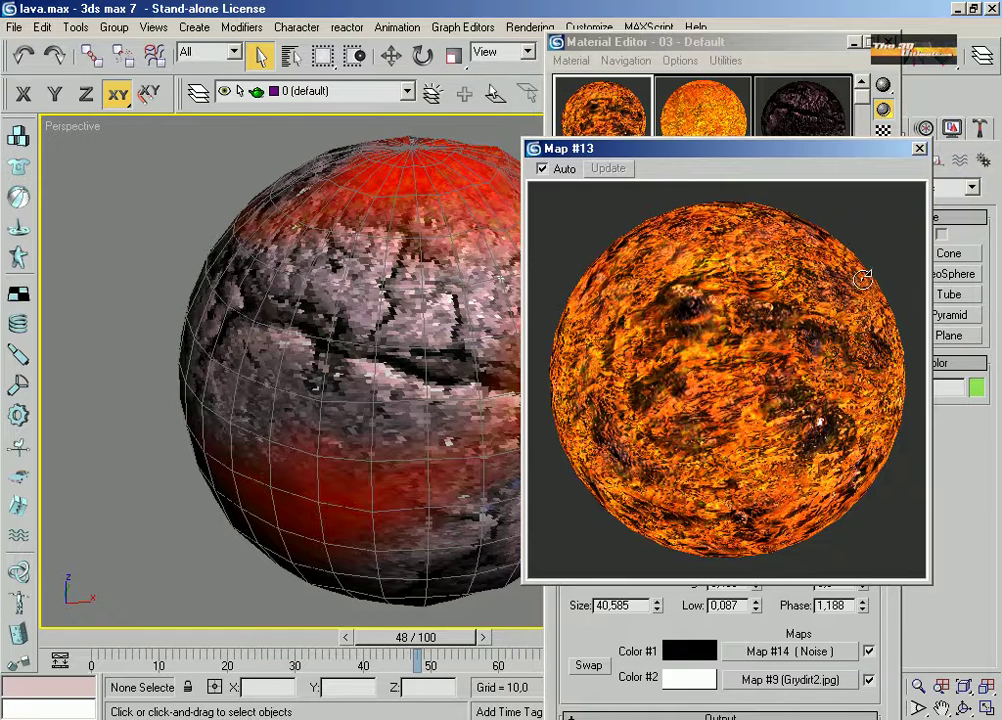
left_click(919, 148)
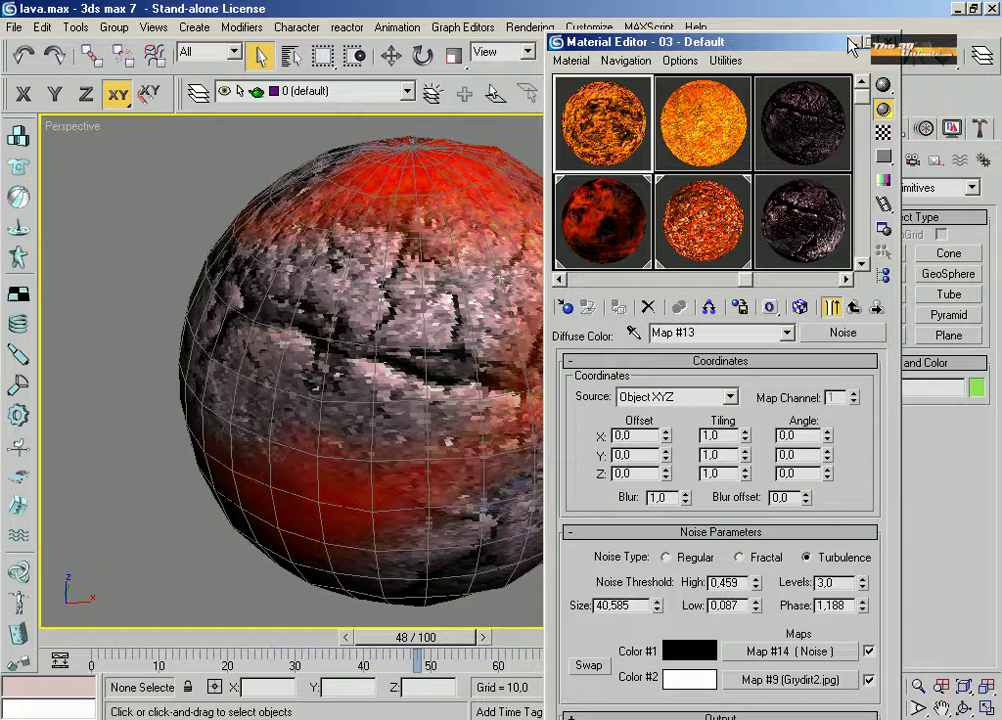
Assign 03 - Default to the large sphere, show its diffuse noise map in the viewport and return to the material's map list.
right_click(587, 118)
left_click(604, 142)
left_click_drag(604, 139, 418, 319)
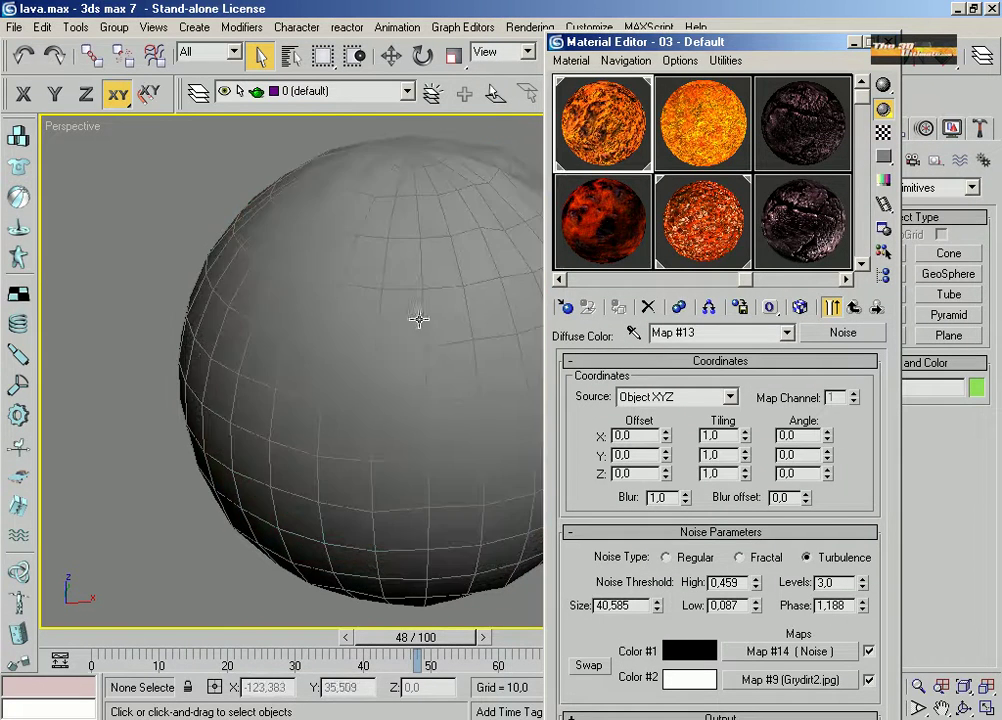
left_click(800, 307)
left_click(849, 309)
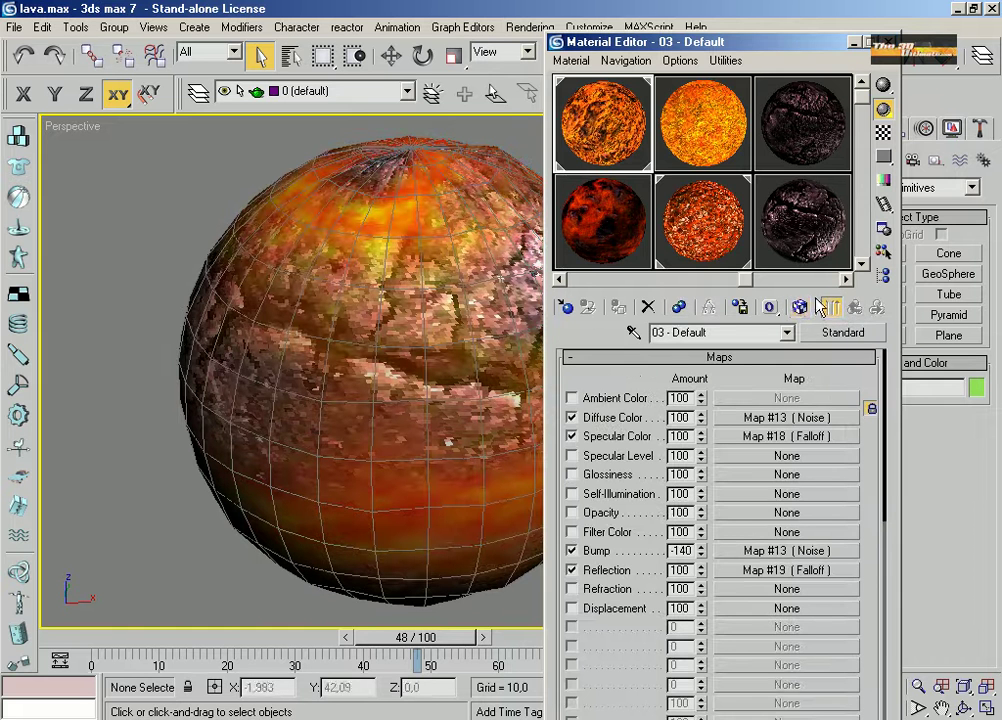
Minimize the Material Editor, render the perspective view at frame 48 and put the render windows away.
left_click(853, 44)
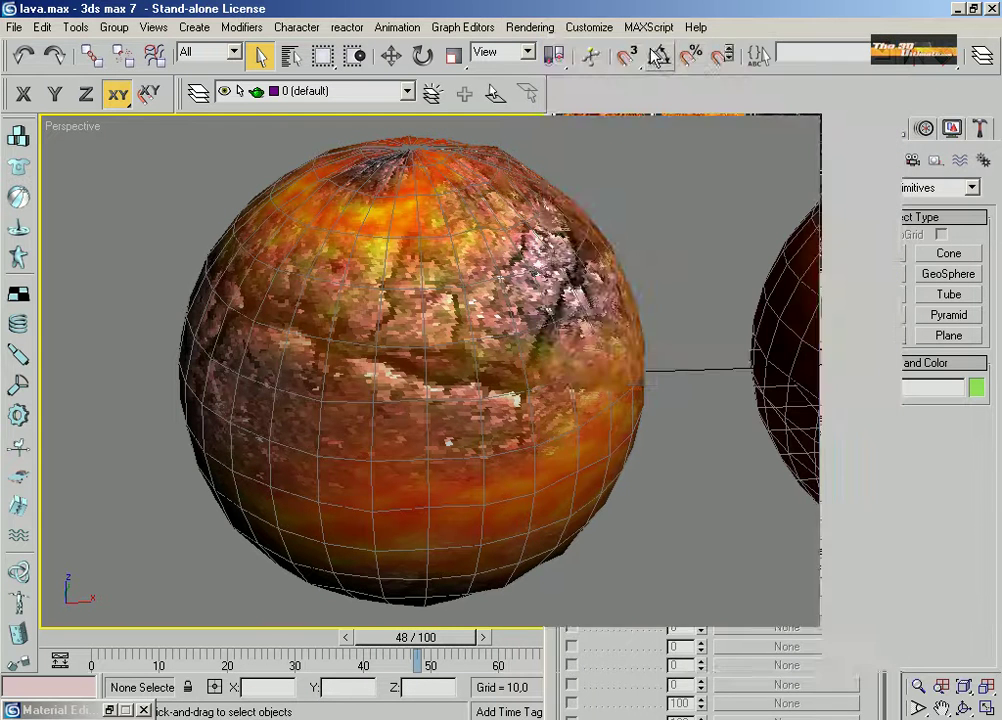
left_click(540, 27)
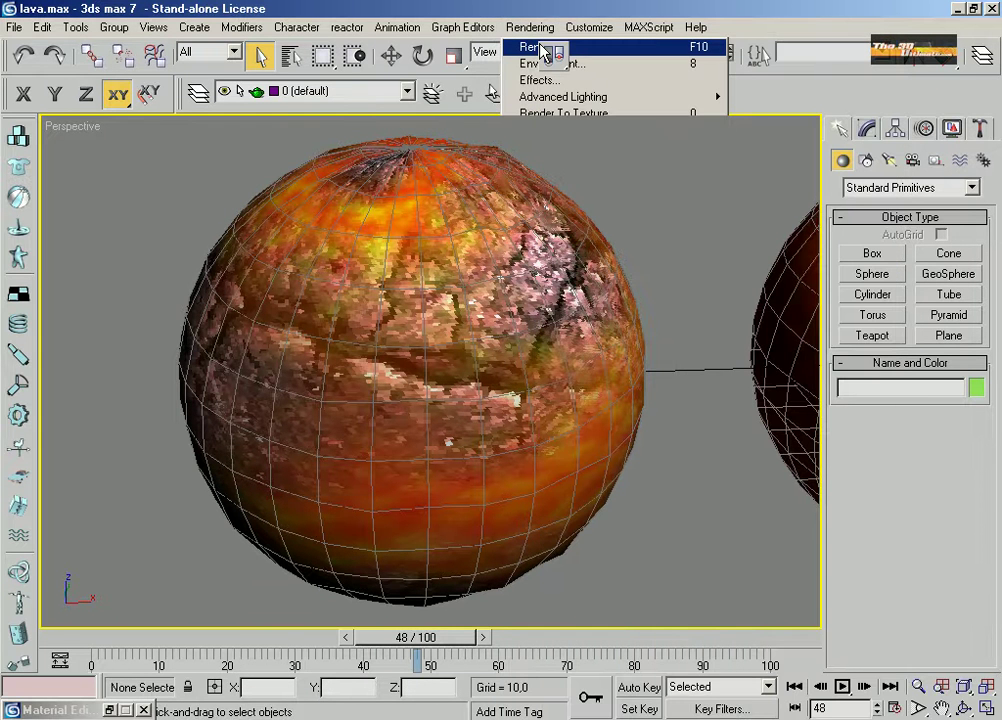
left_click(530, 47)
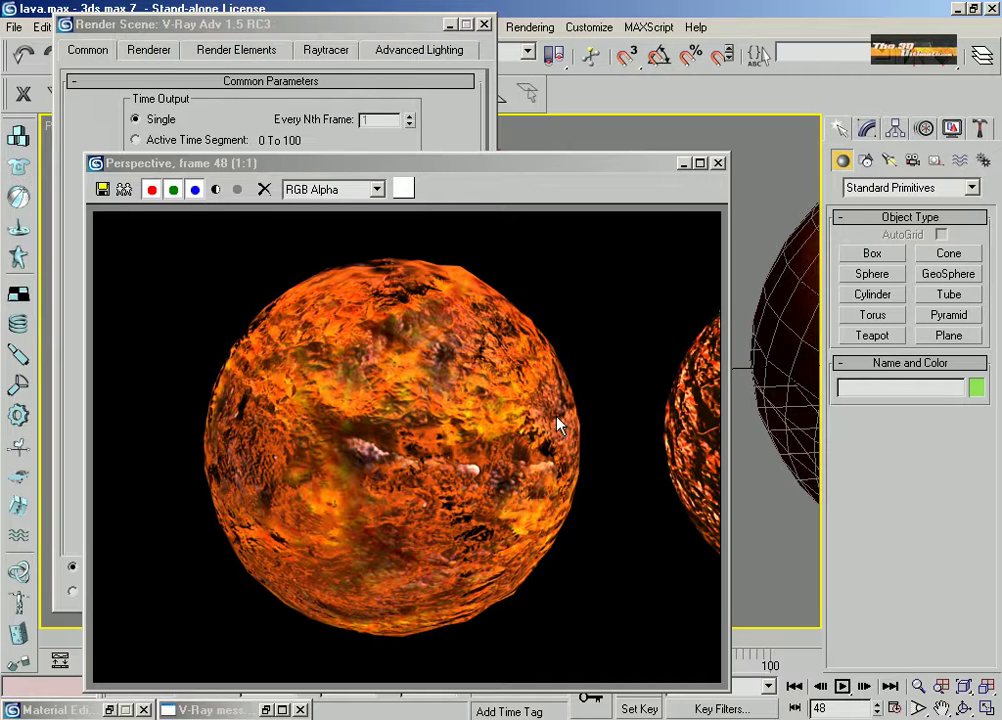
left_click(684, 163)
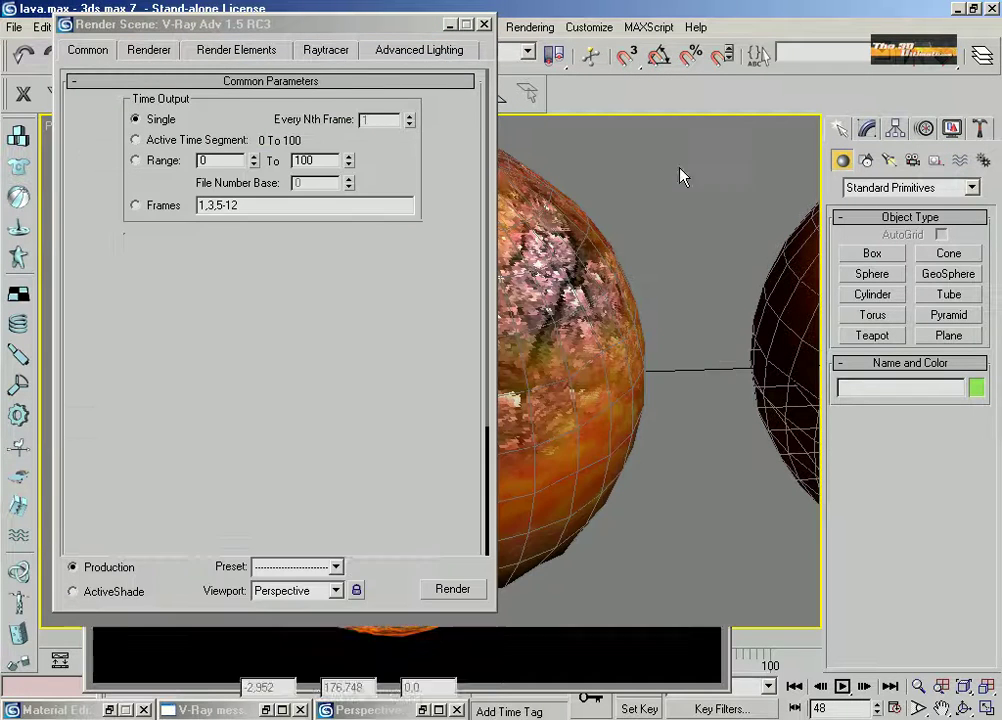
left_click(465, 23)
Reopen the Material Editor and assign a new Noise map to the diffuse color of the unused 02 - Default material.
key("m")
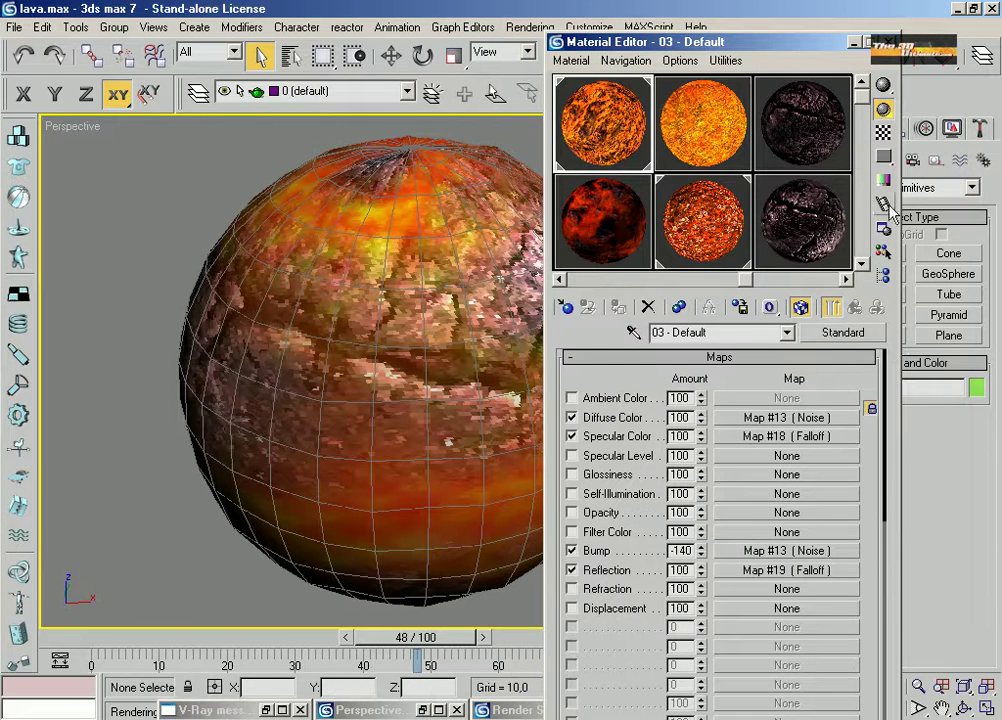
left_click(612, 279)
left_click(583, 137)
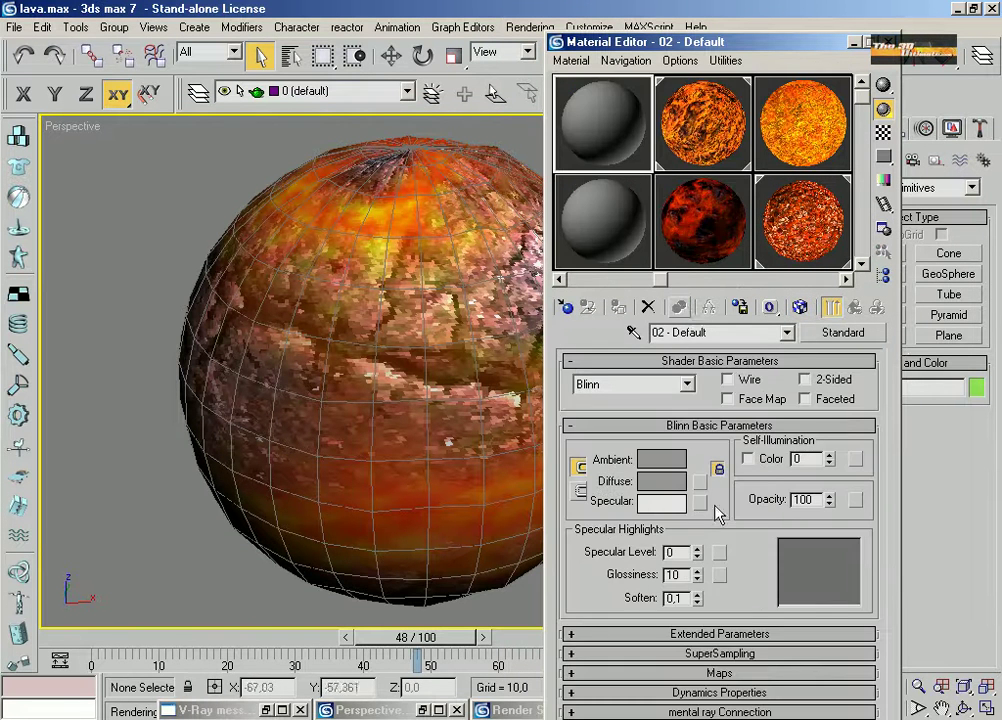
left_click(702, 481)
double_click(440, 605)
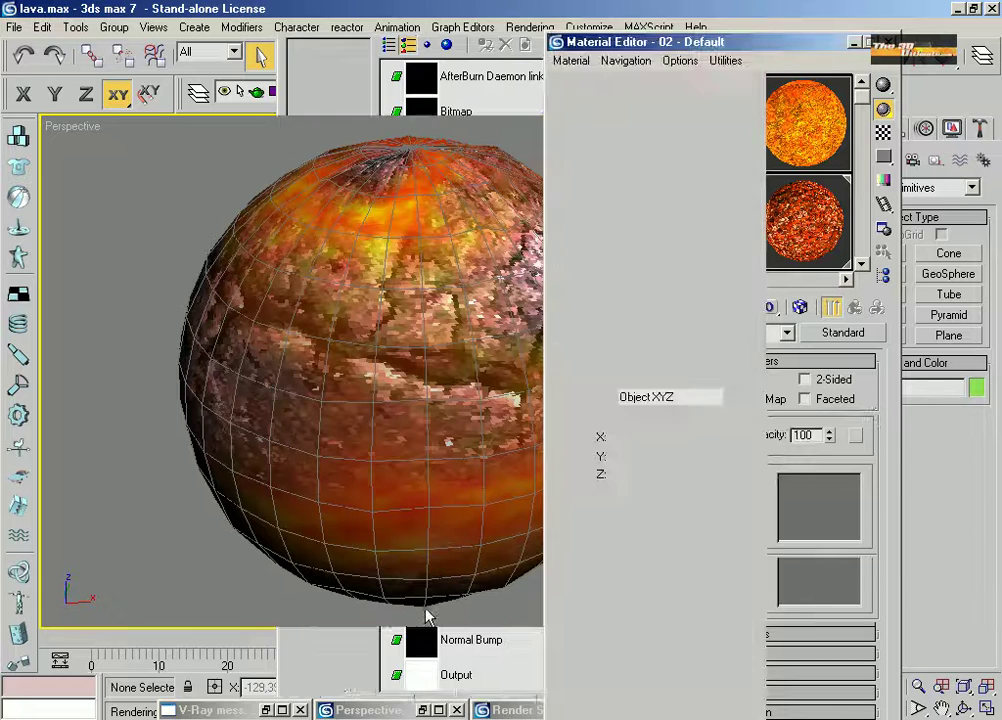
Make the new noise Fractal with high threshold 0.825 and low threshold 0.38, watching an enlarged preview beside the editor.
left_click(766, 557)
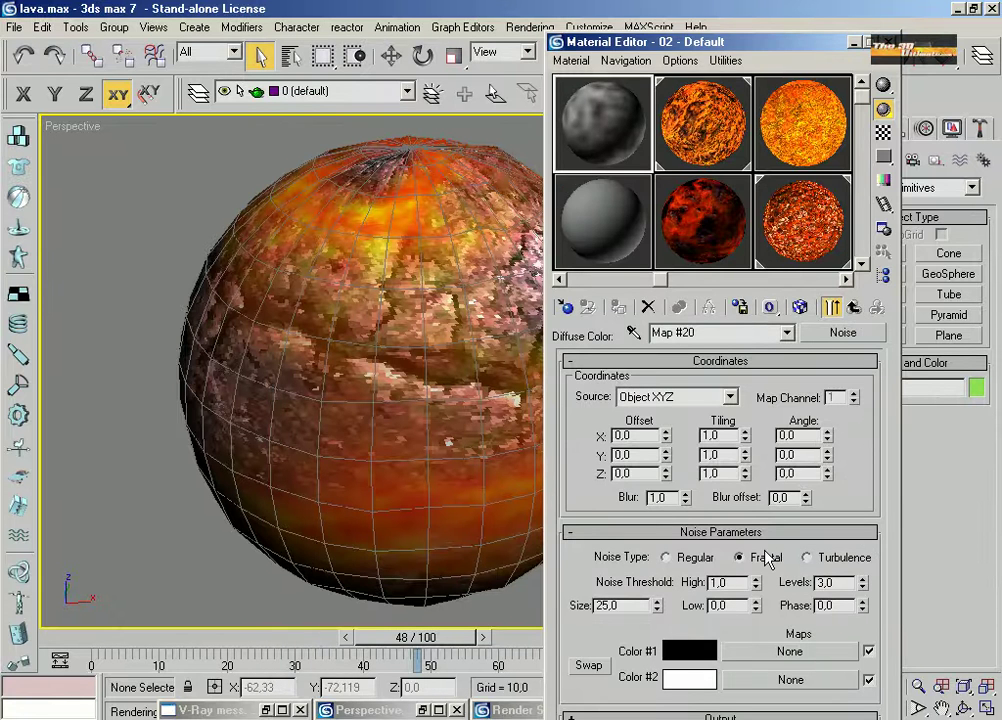
double_click(626, 145)
left_click_drag(686, 157, 303, 133)
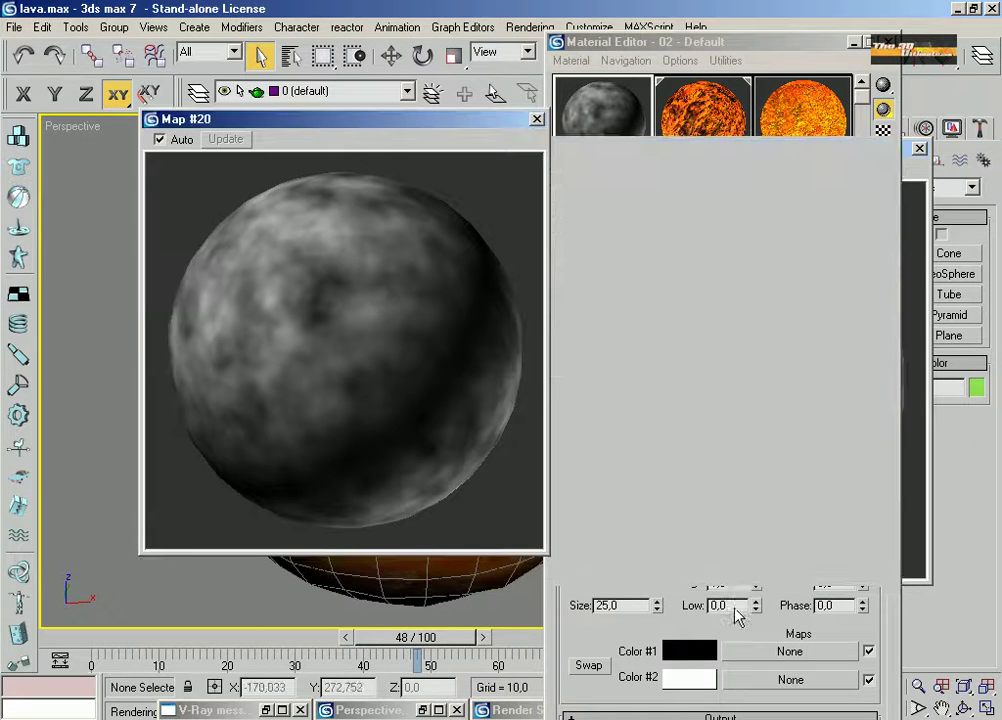
left_click(757, 598)
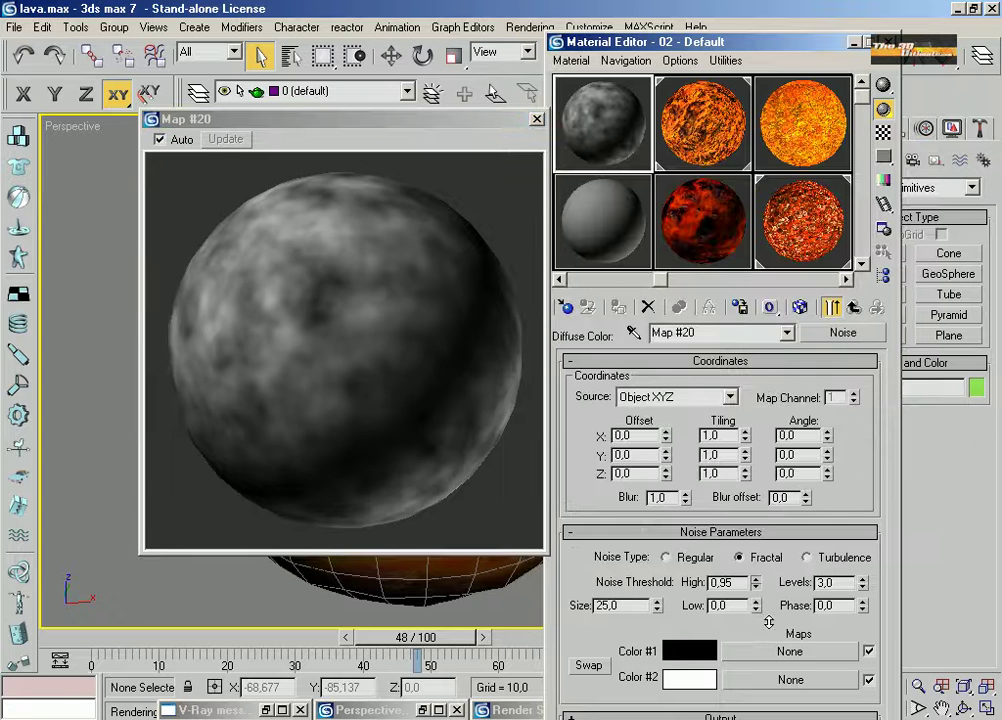
left_click_drag(769, 622, 757, 532)
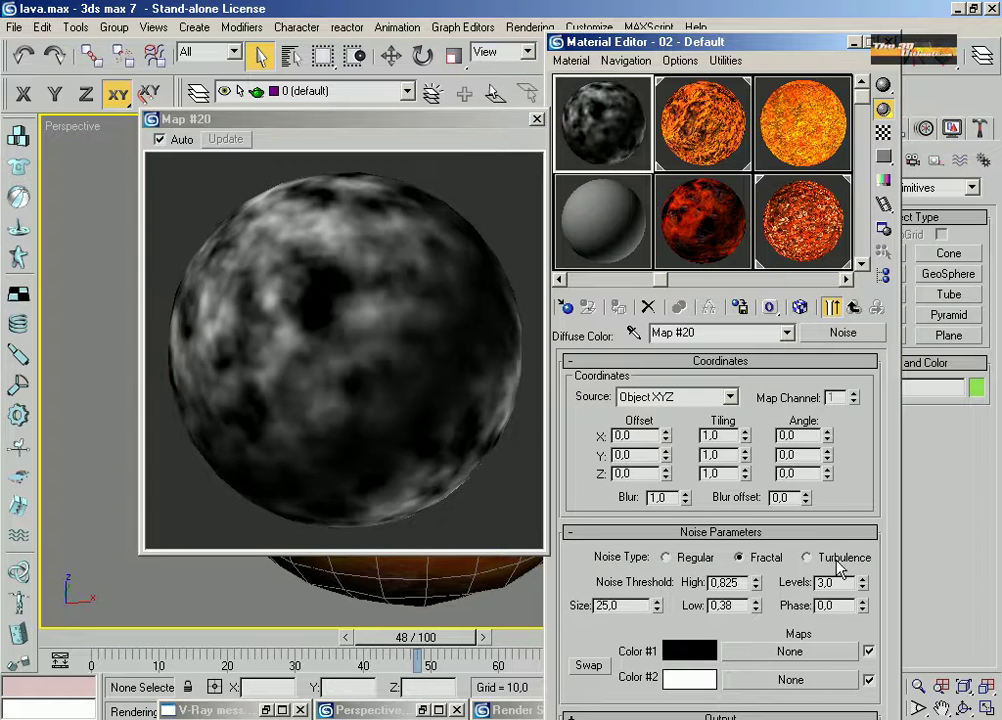
Switch the noise on 02 - Default to Turbulence with size 36.3 and low threshold 0.12.
left_click(807, 557)
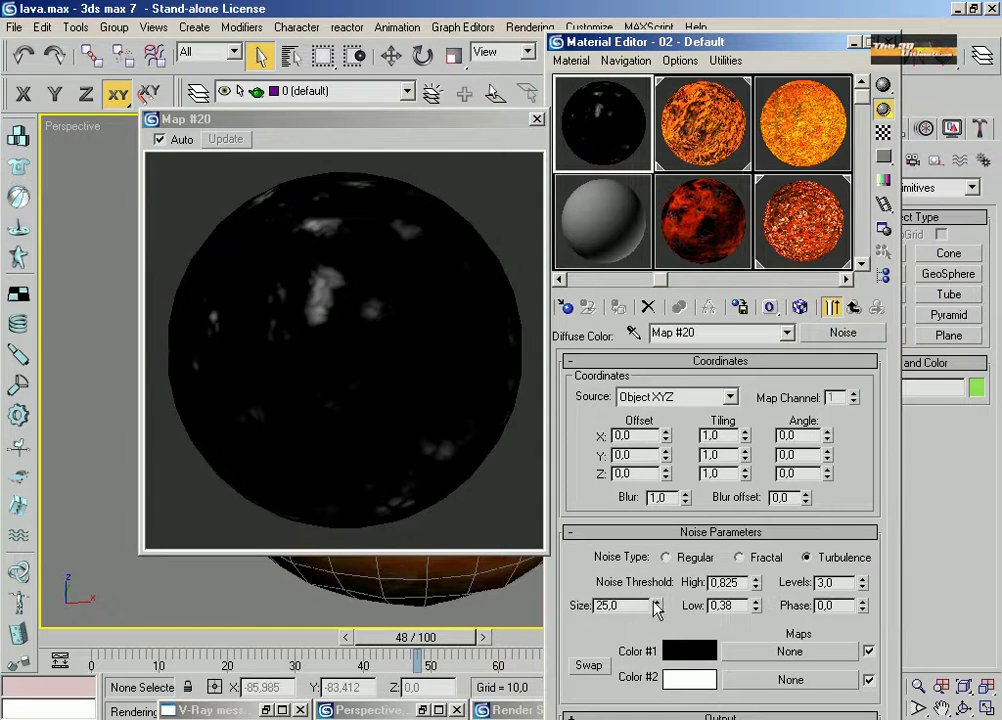
left_click_drag(656, 607, 663, 667)
left_click_drag(657, 605, 650, 499)
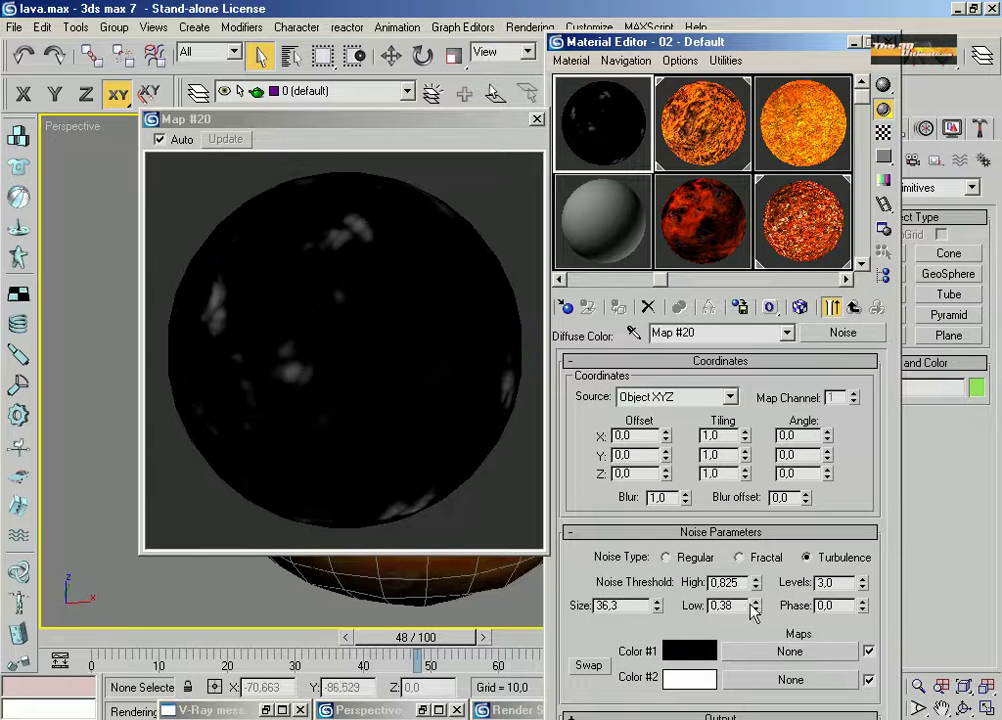
left_click_drag(755, 607, 766, 666)
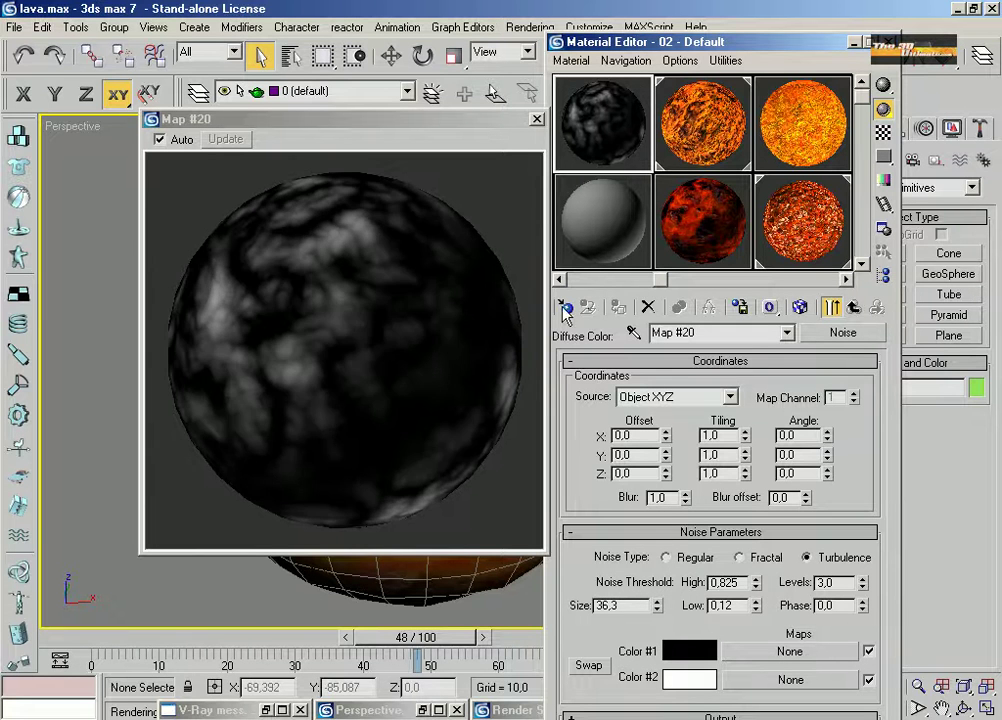